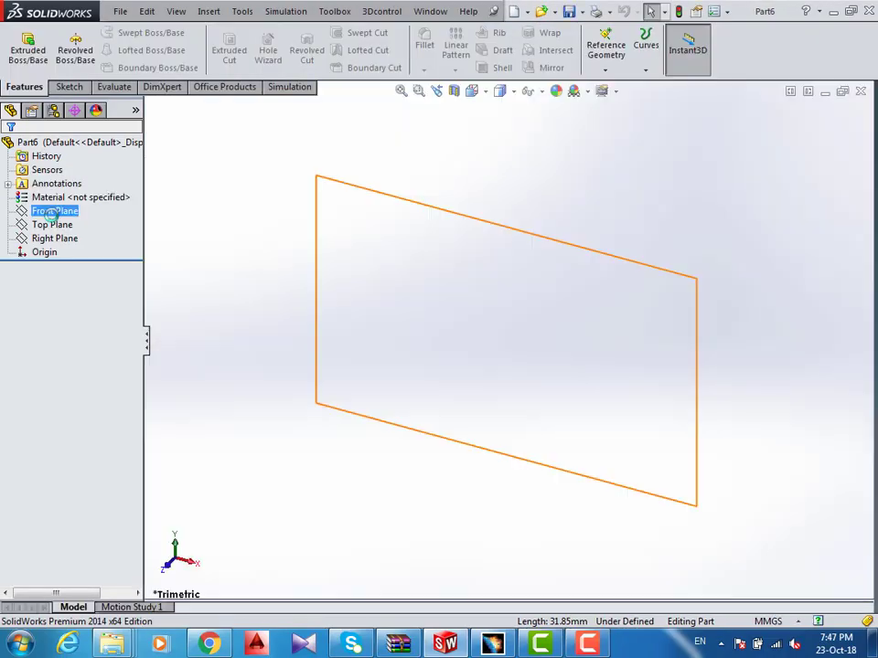
- Select the Front Plane in the new part's design tree
left_click(57, 211)
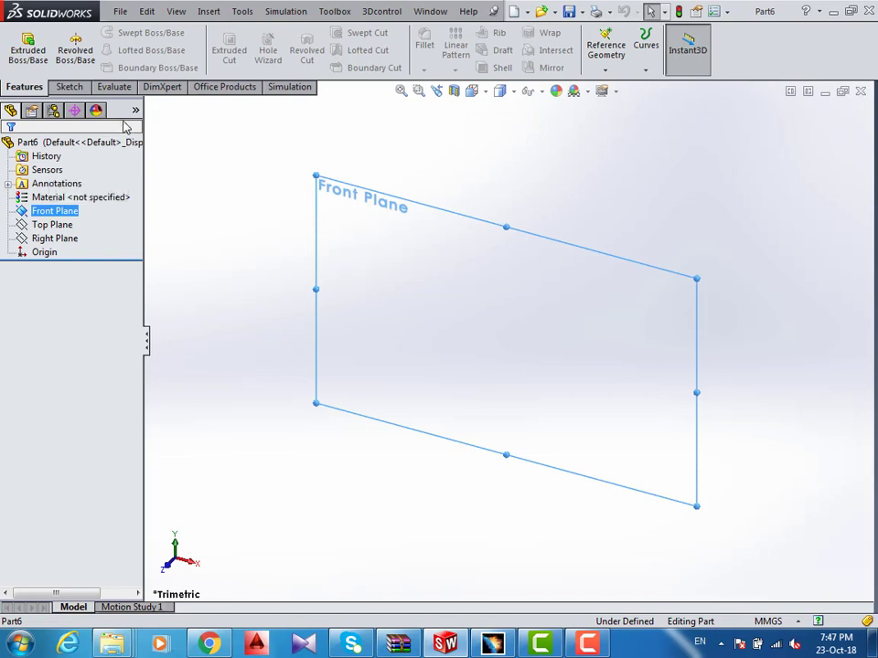
- Start a sketch on the Front Plane and pick the Line tool
left_click(70, 86)
left_click(20, 44)
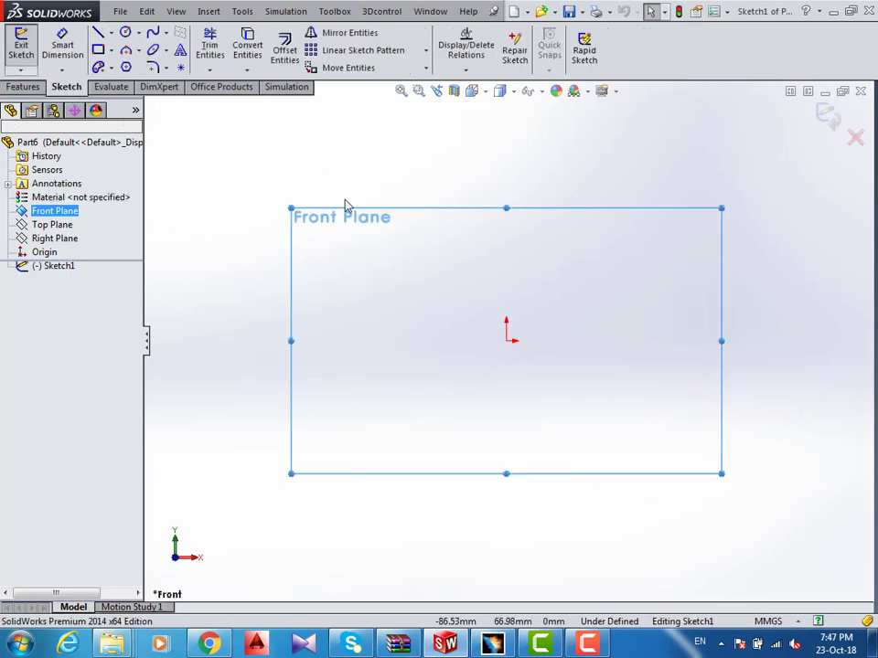
left_click(96, 33)
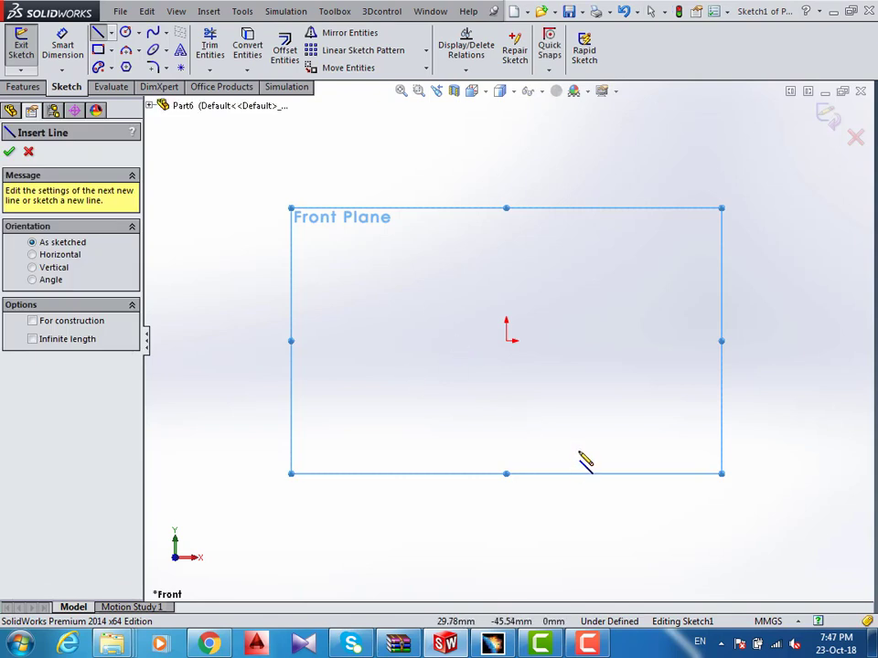
- Draw the profile's left edge, long bottom edge, deep lug step and right end
left_click(361, 382)
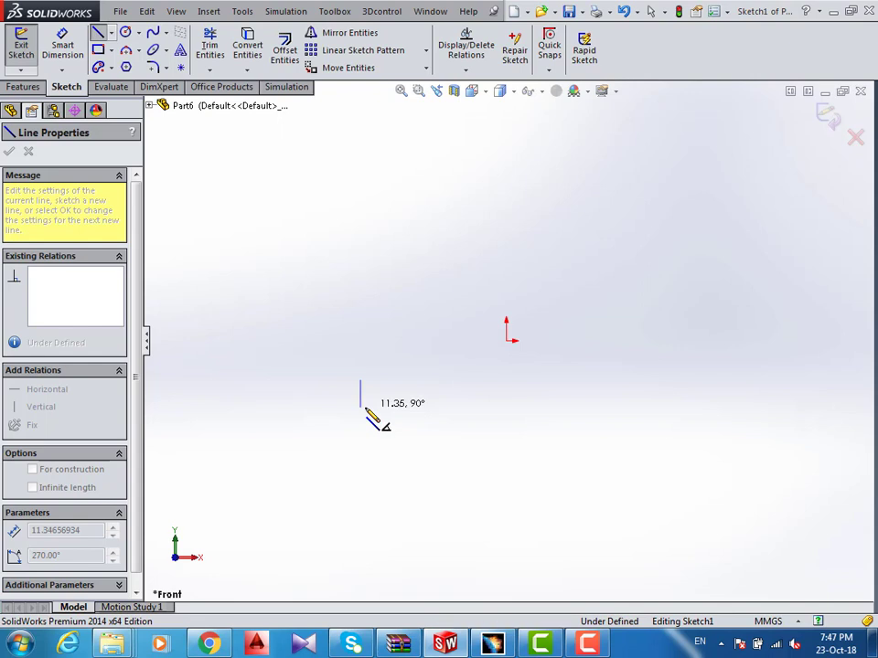
left_click(360, 407)
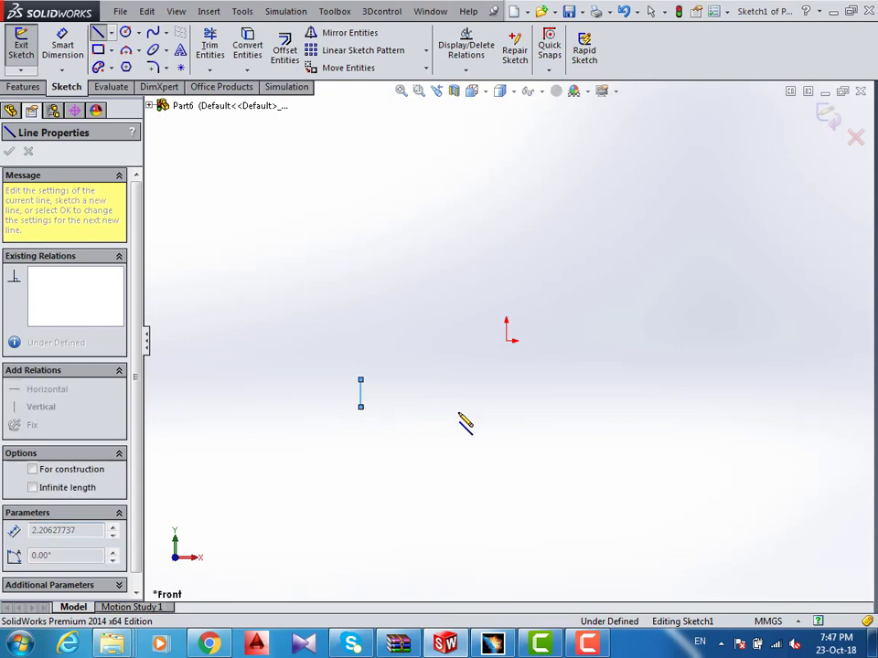
left_click(521, 407)
left_click(524, 427)
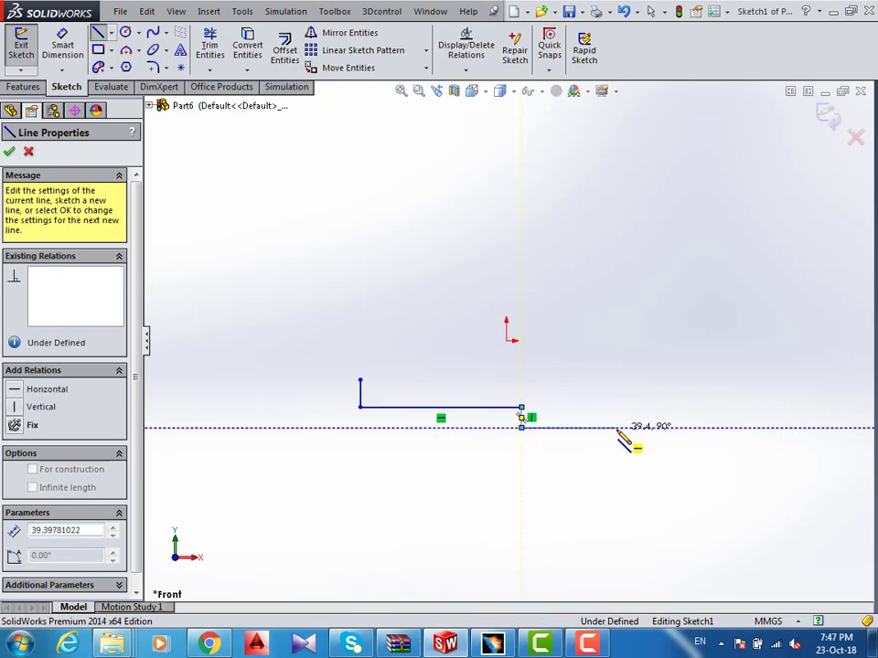
left_click(617, 427)
left_click(617, 503)
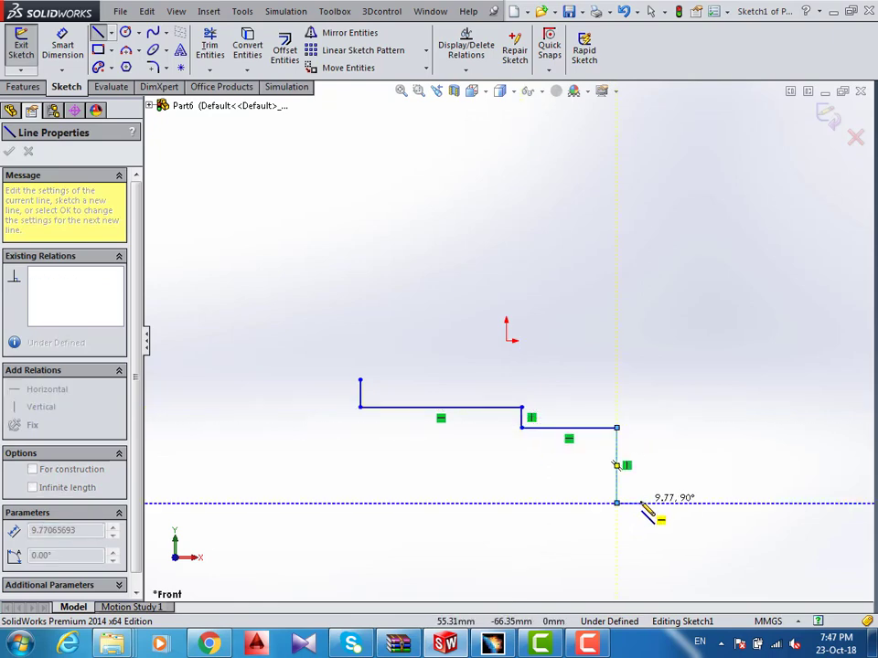
left_click(640, 503)
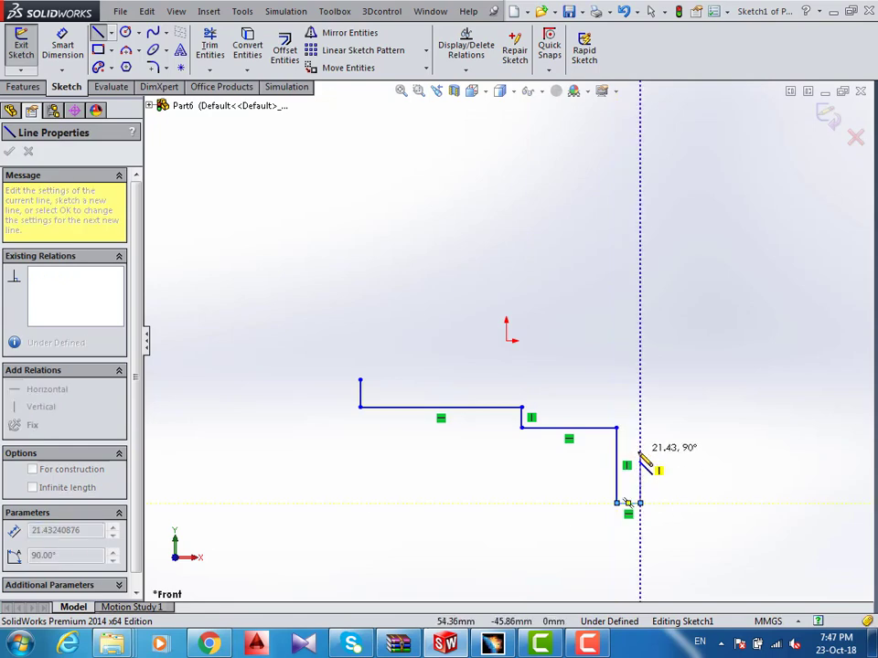
left_click(640, 451)
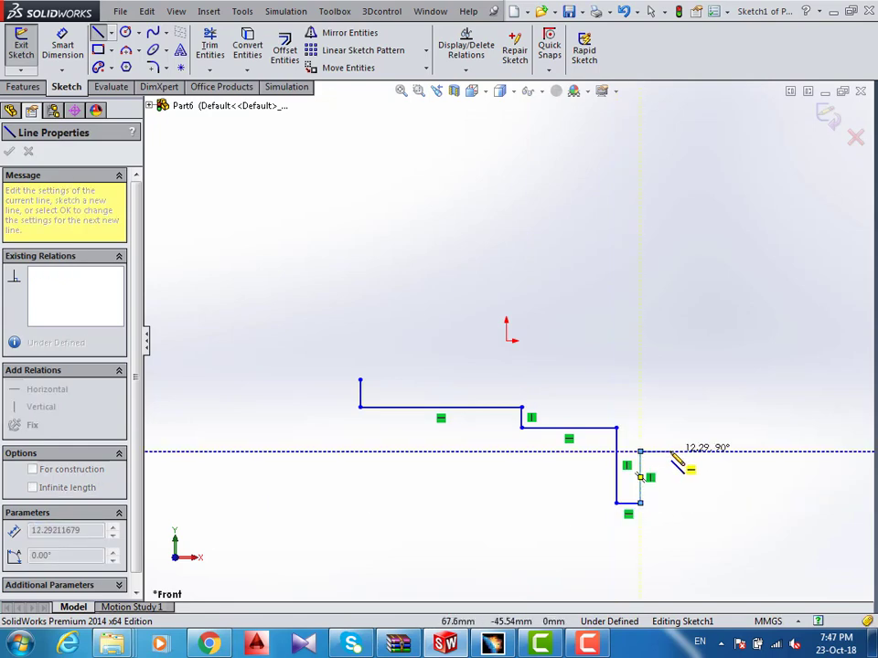
left_click(674, 452)
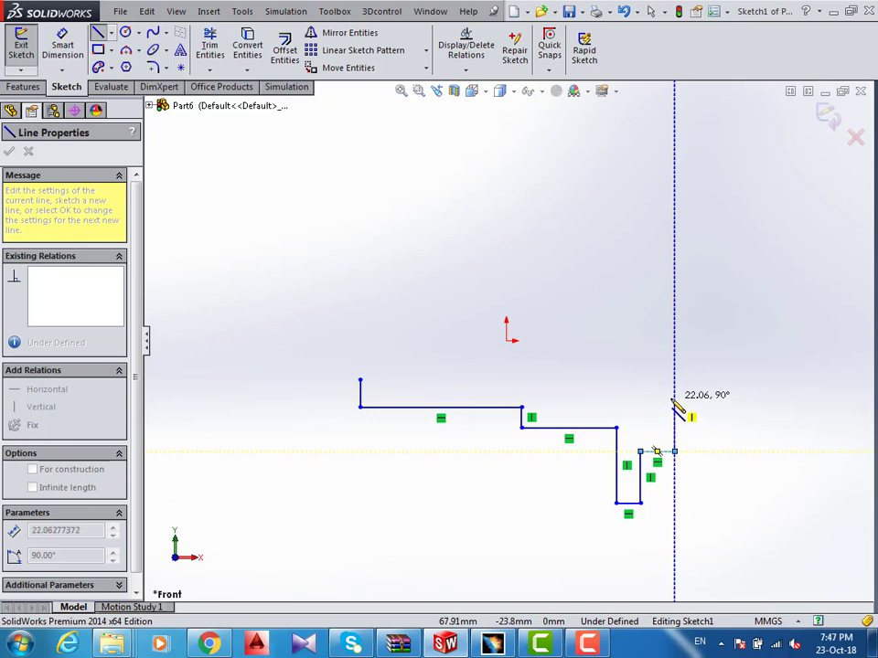
left_click(673, 398)
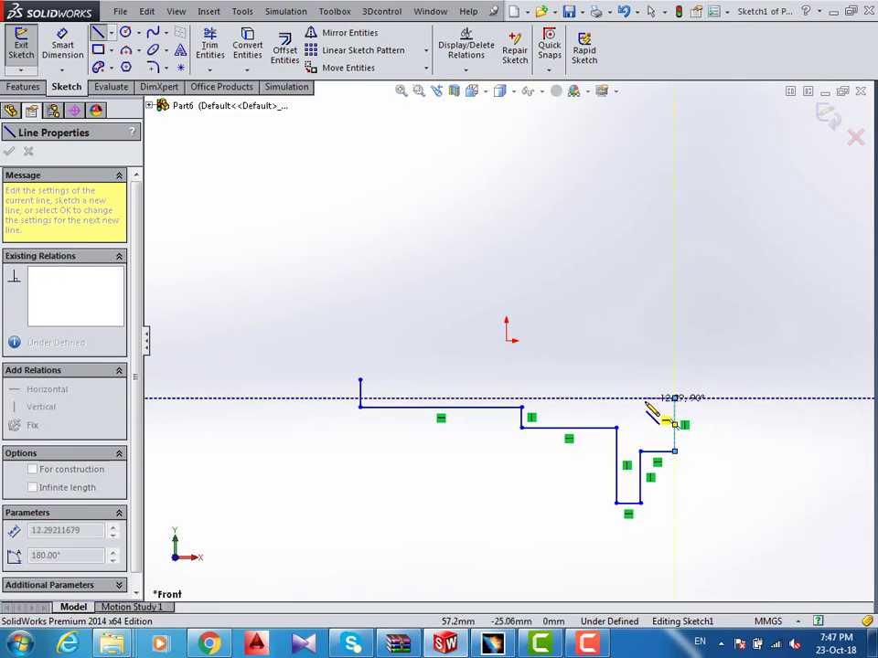
- Draw the stepped top edge with sloped shoulders, closing the outline at the start corner
left_click(645, 398)
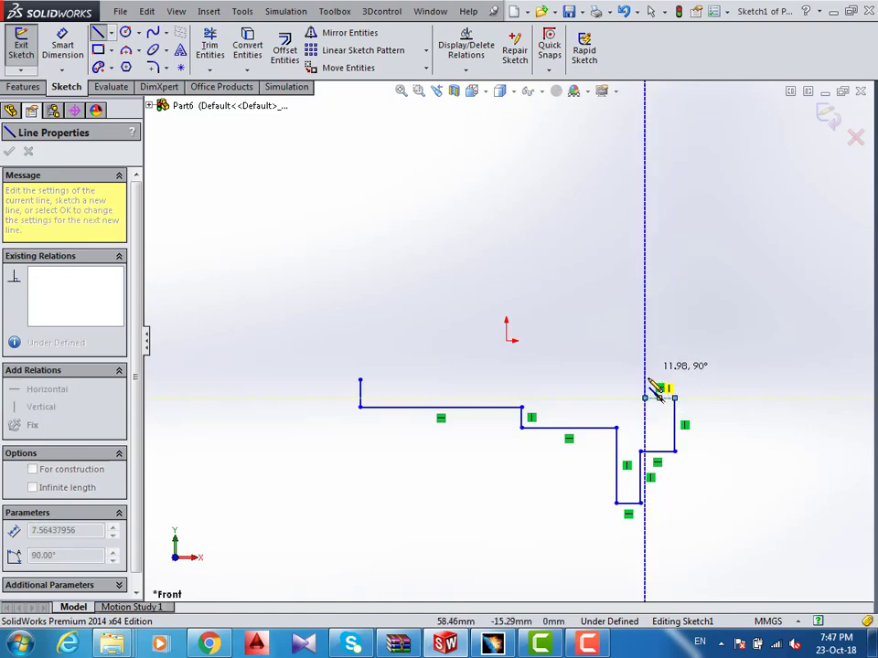
left_click(645, 380)
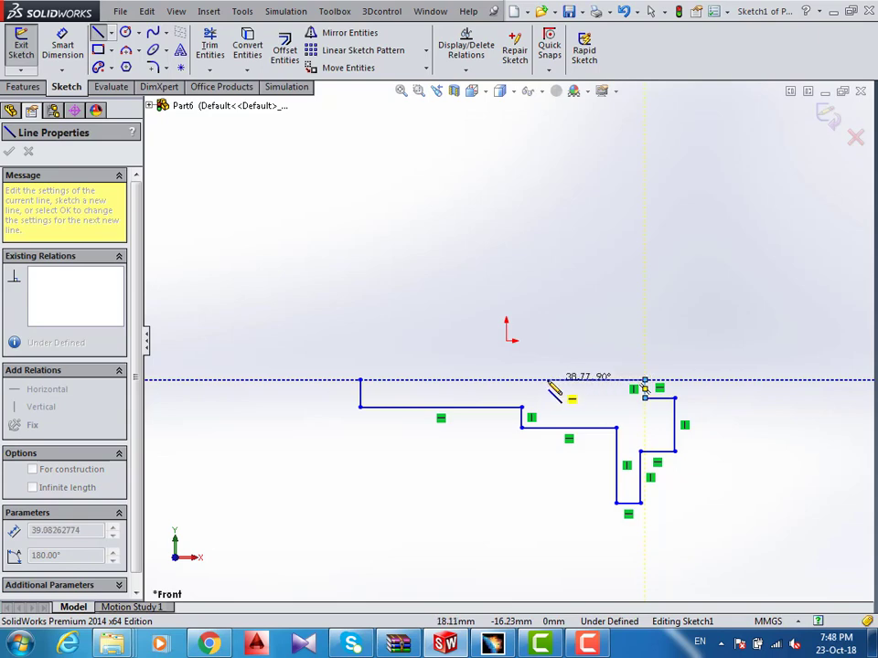
left_click(546, 380)
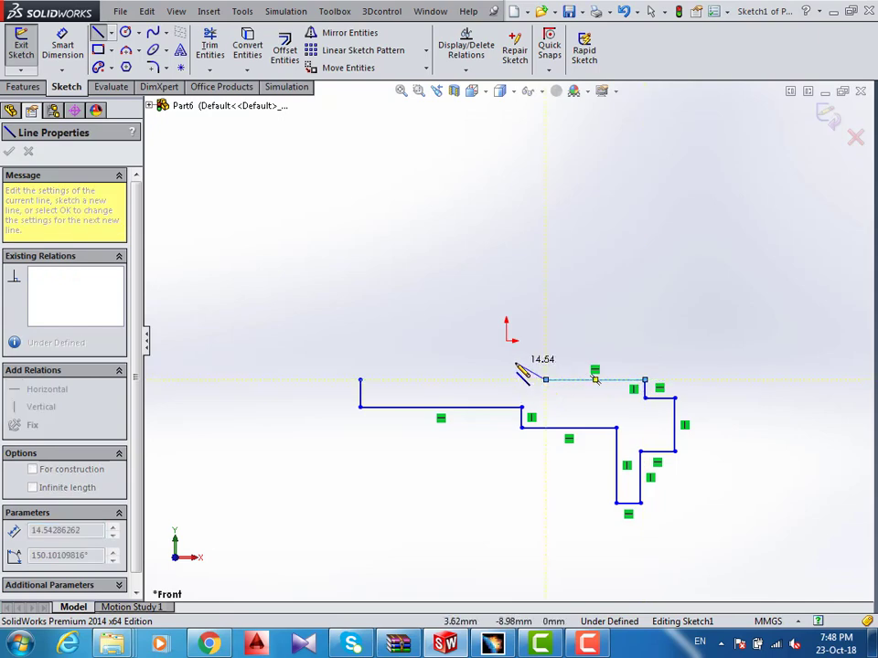
left_click(513, 360)
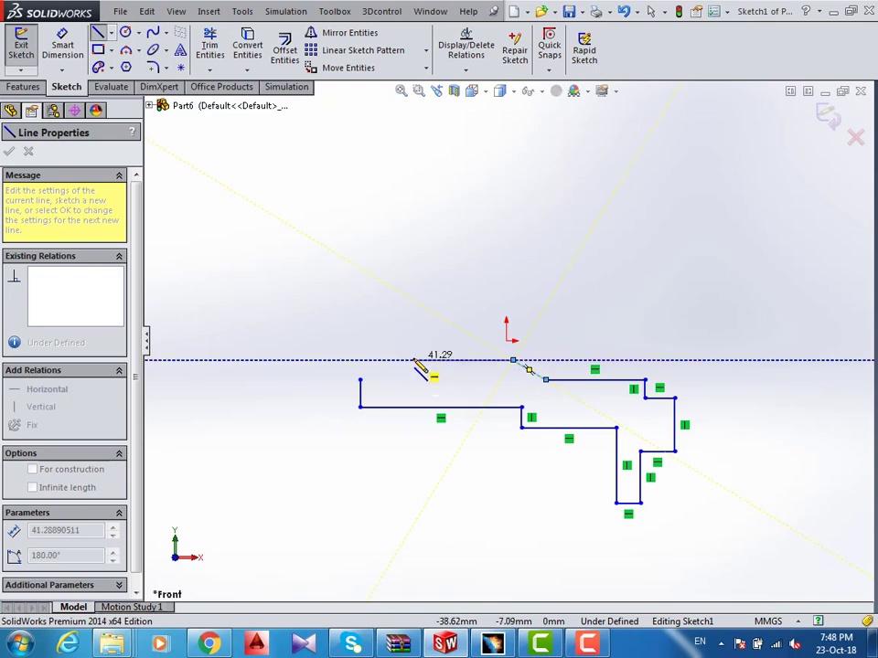
left_click(414, 361)
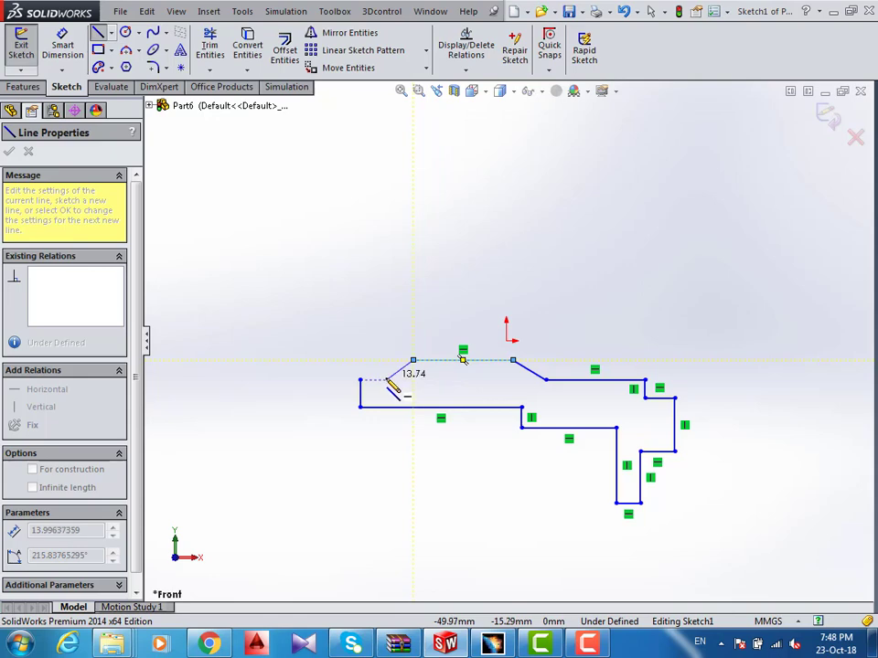
left_click(386, 380)
left_click(360, 380)
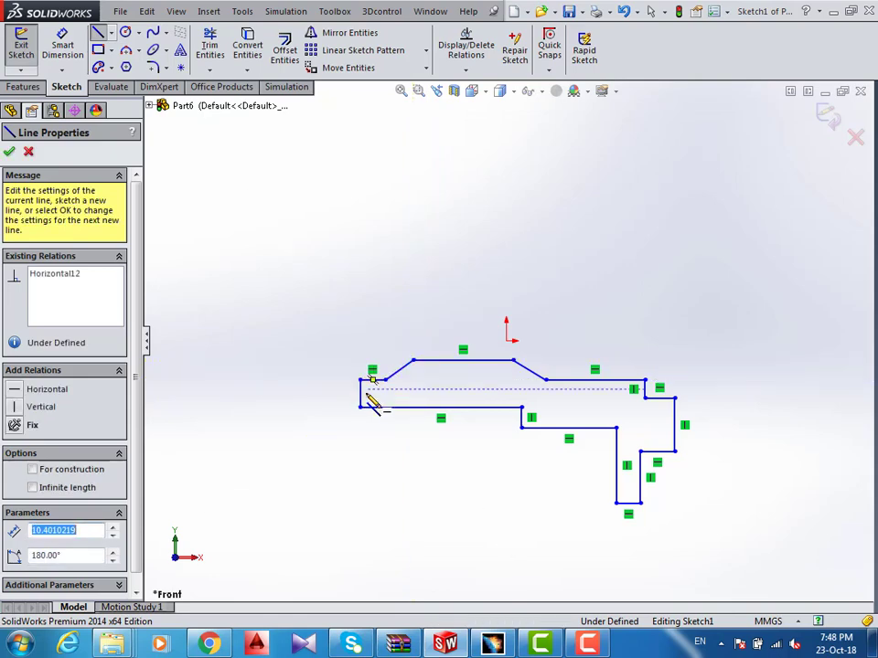
left_click(359, 407)
key("Escape")
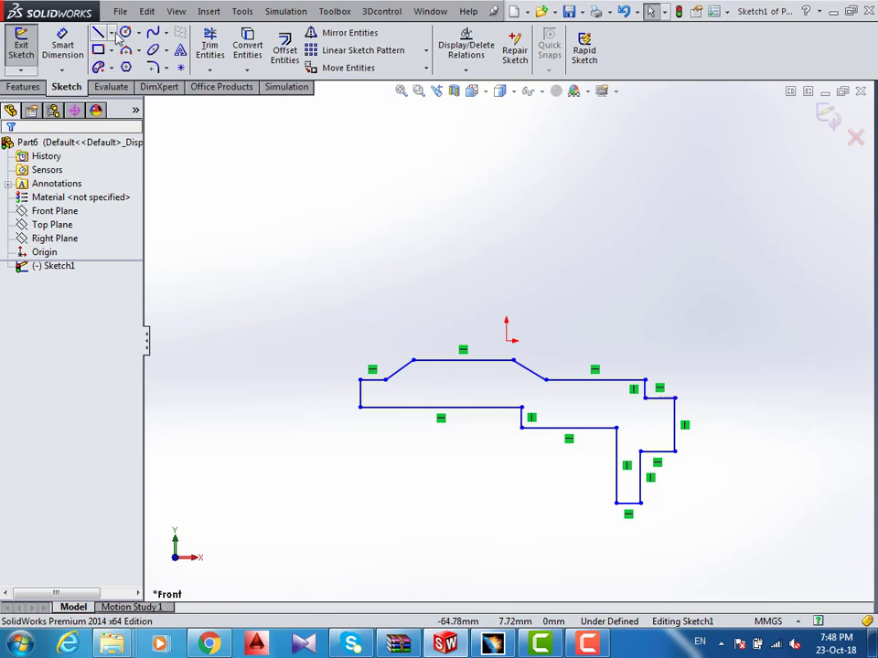
left_click(111, 34)
- Draw a horizontal centerline left from the origin and drag the profile's left end further left
left_click(137, 65)
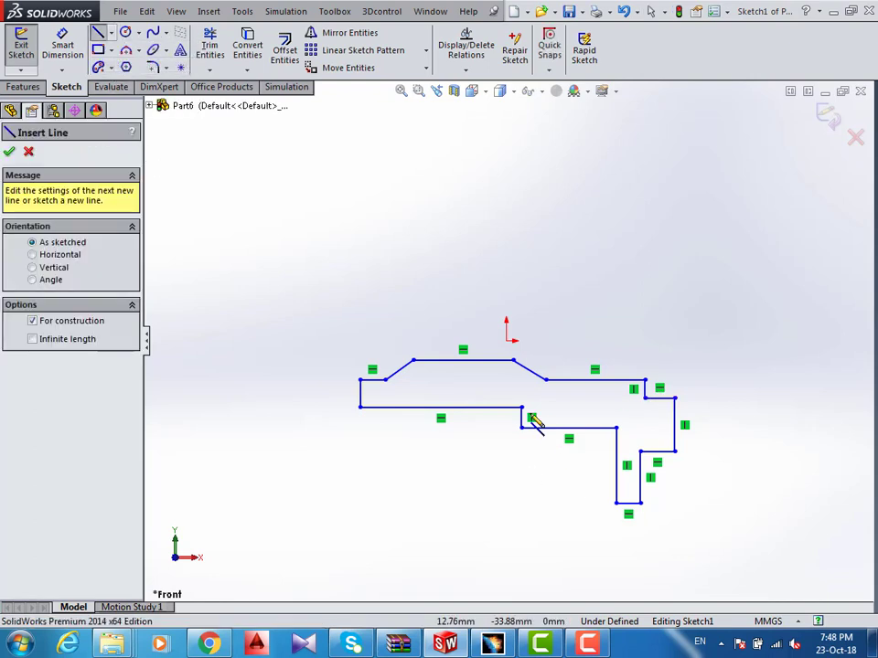
left_click(506, 340)
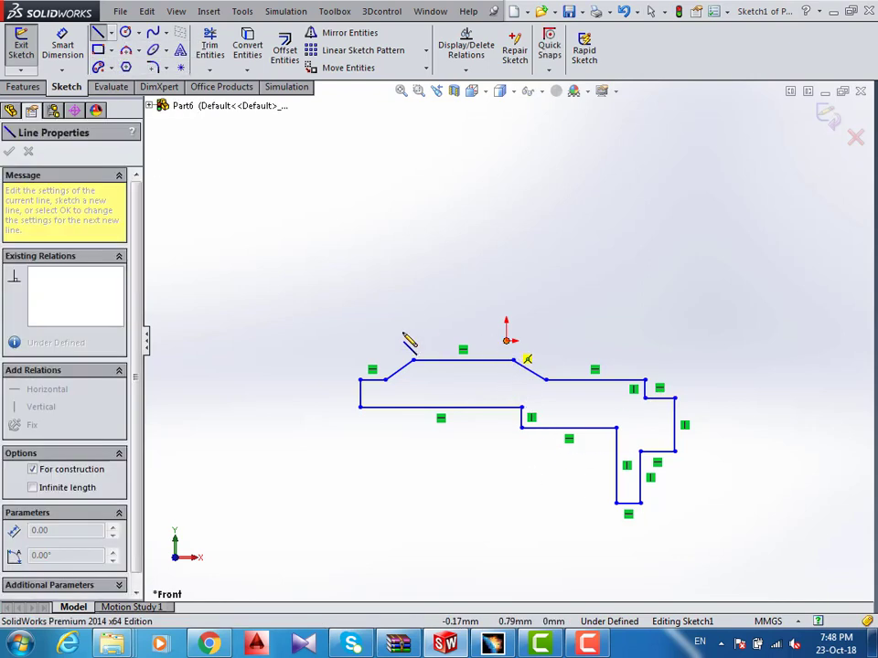
left_click(245, 341)
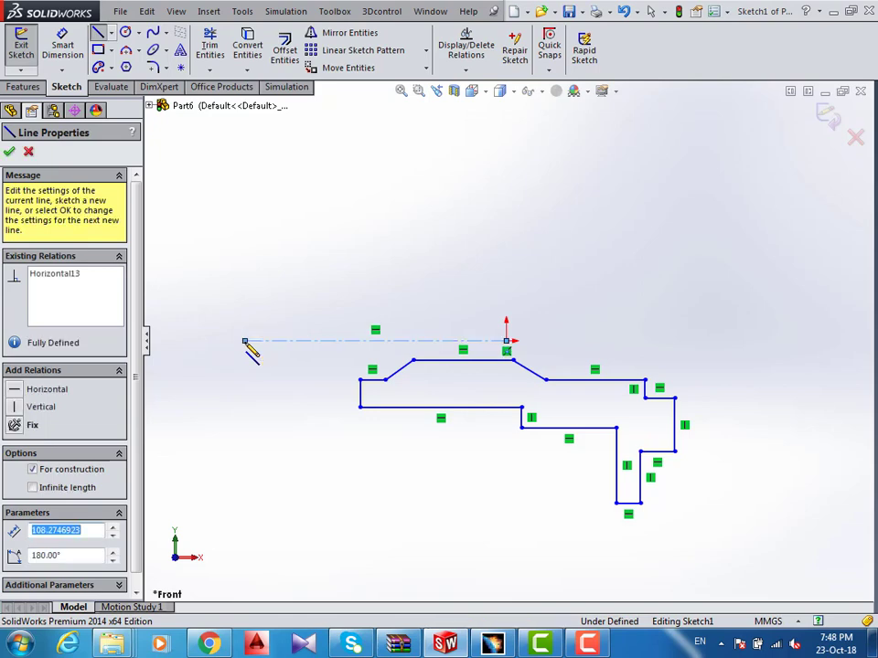
key("Escape")
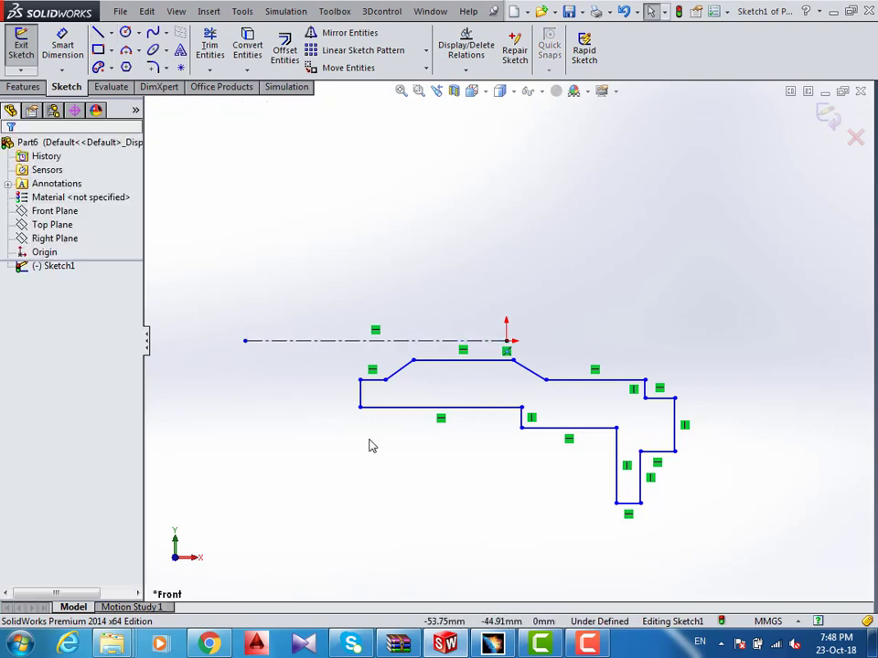
left_click_drag(360, 401, 267, 402)
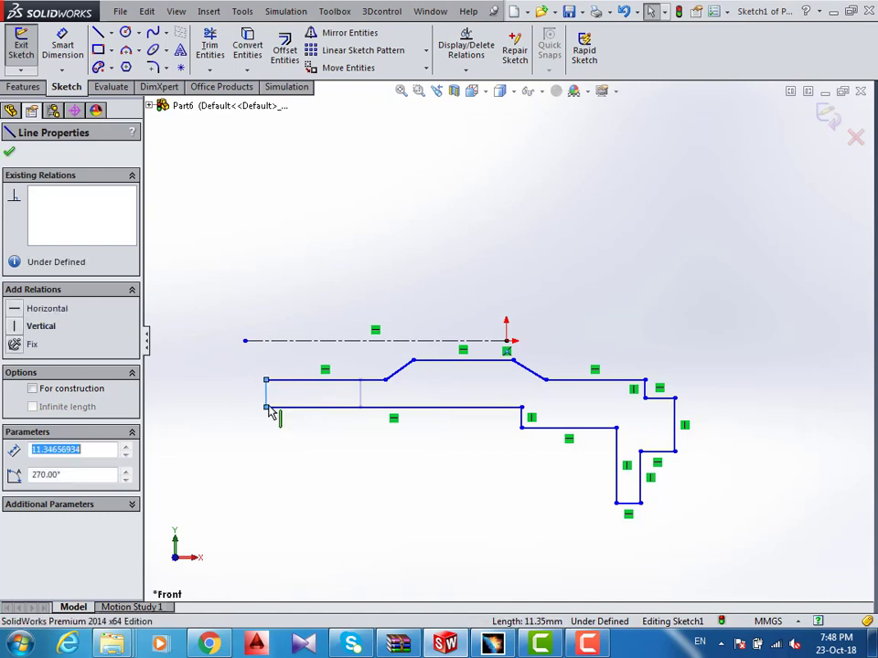
left_click(372, 472)
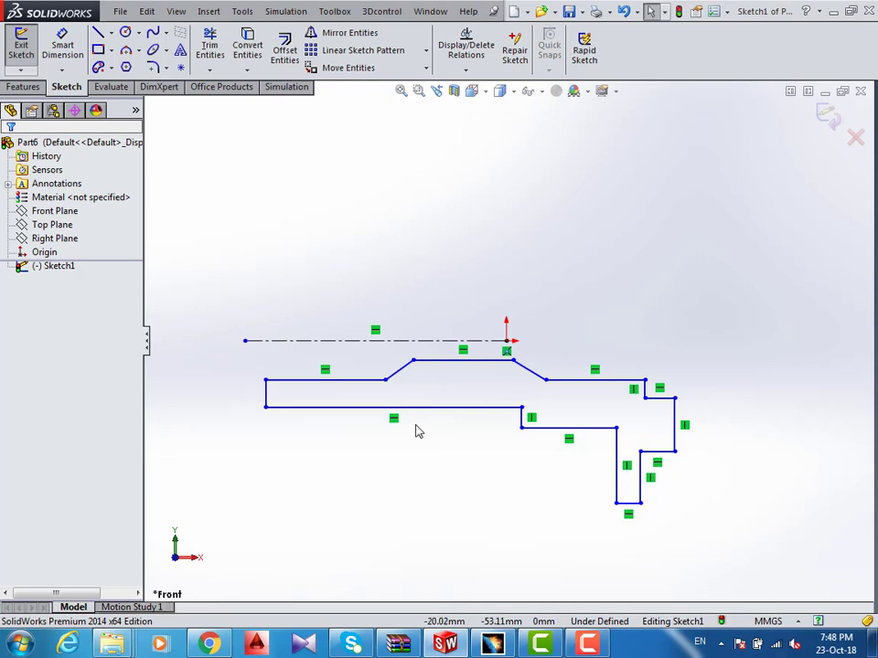
- Dimension the left-end edges from the centerline: 8.04, 16.23 and 27.58
left_click(62, 46)
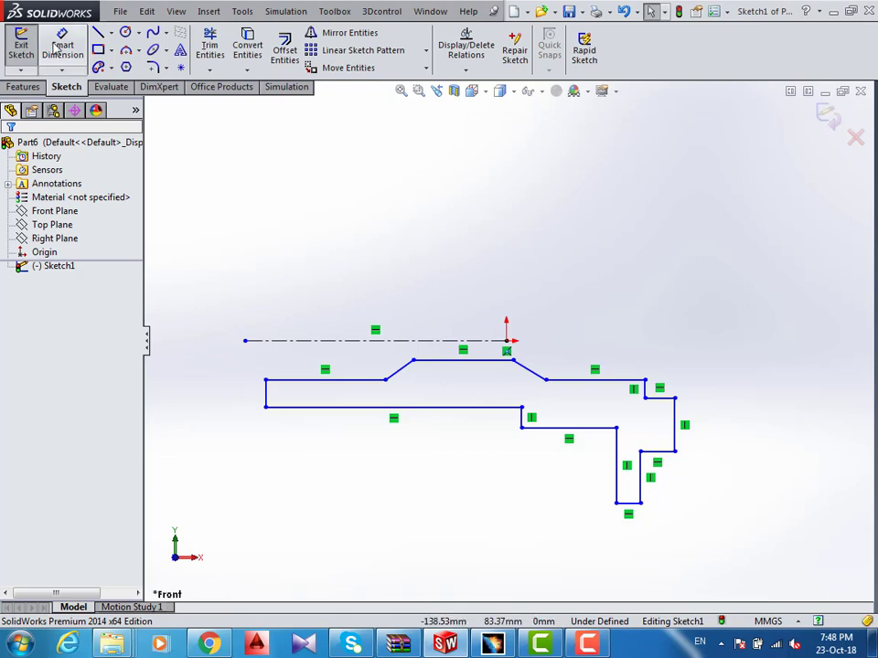
left_click(446, 361)
left_click(407, 341)
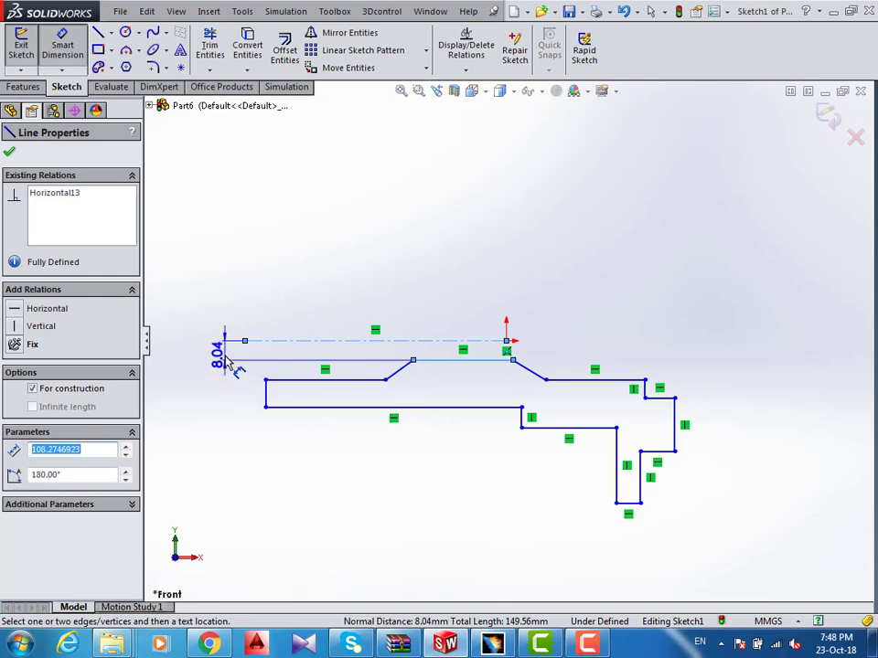
left_click(229, 363)
key("Return")
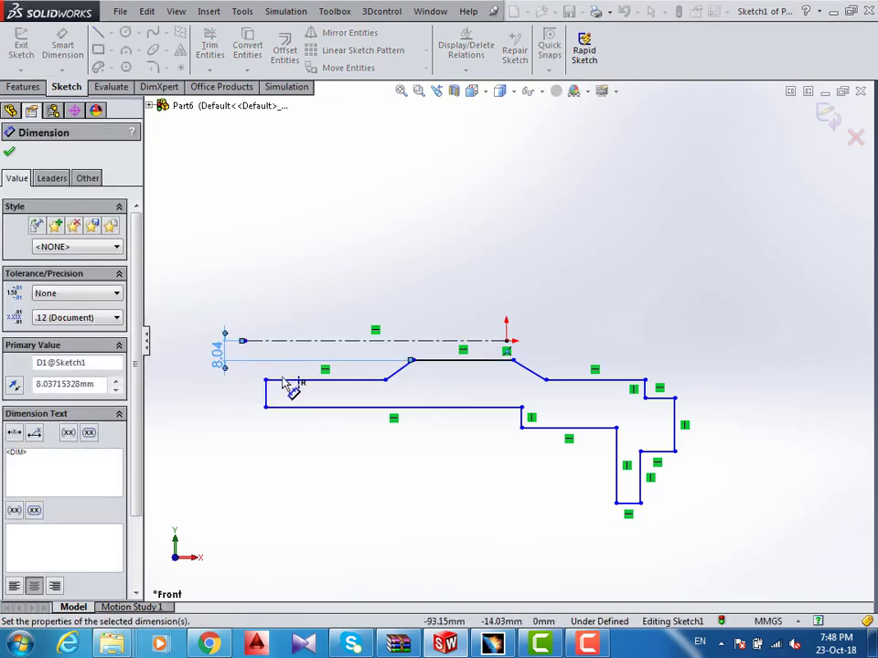
left_click(288, 379)
left_click(293, 340)
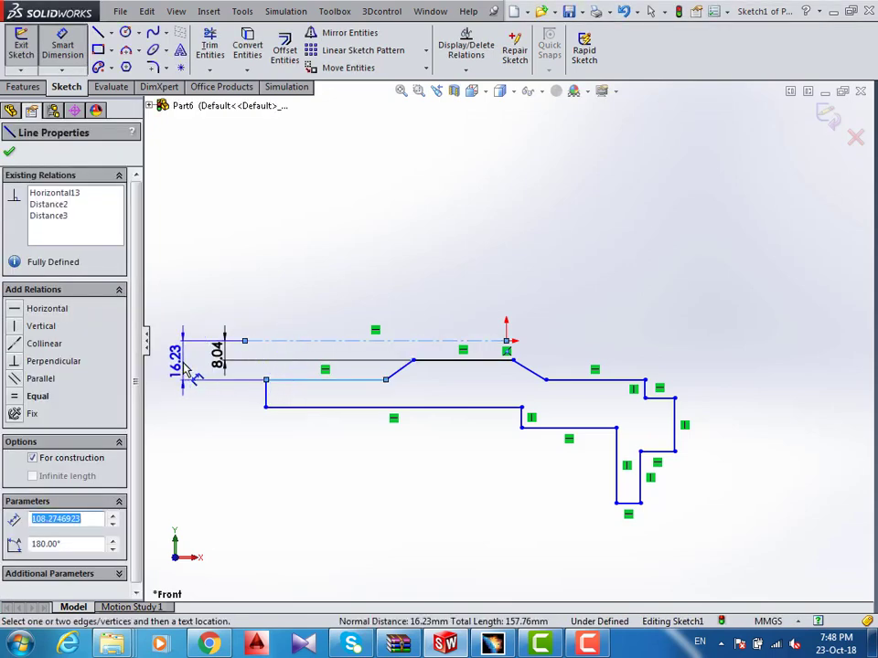
left_click(184, 367)
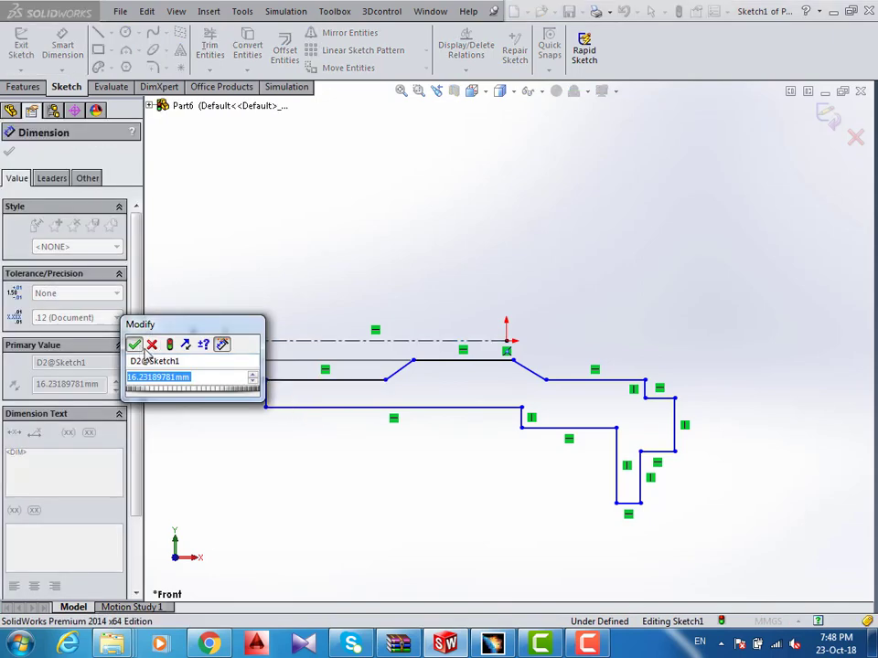
left_click(135, 345)
left_click(298, 407)
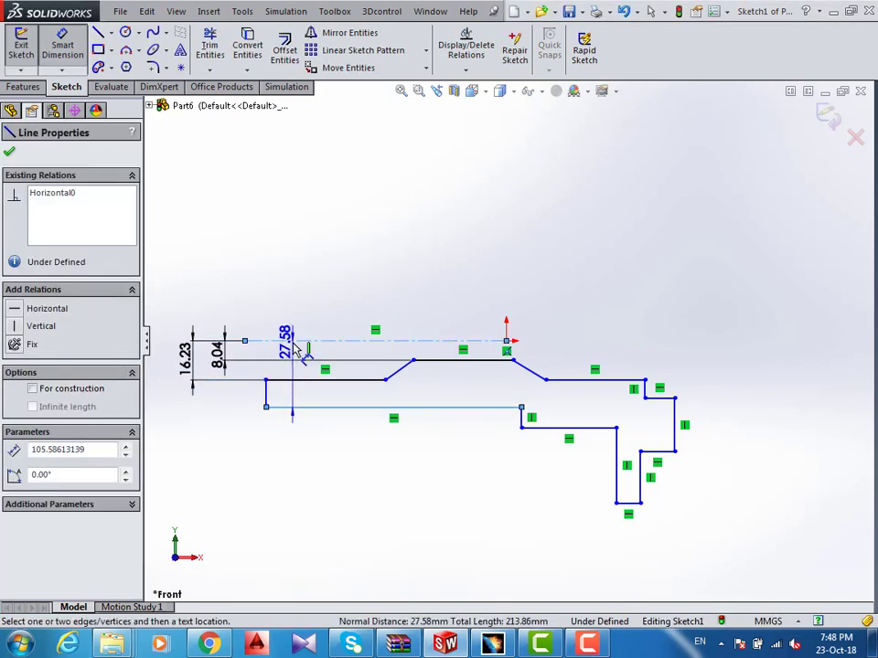
left_click(169, 384)
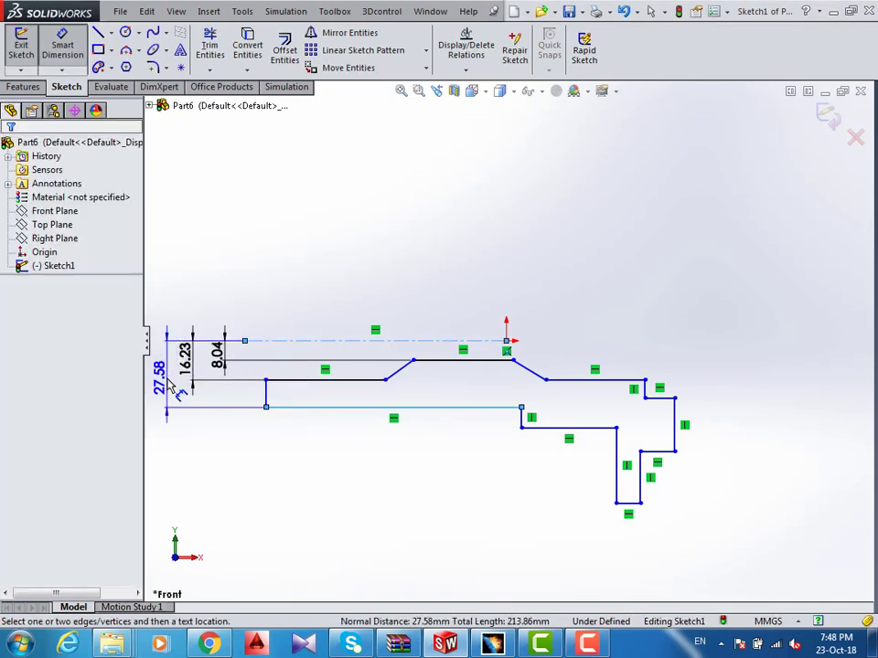
left_click(169, 384)
left_click(109, 359)
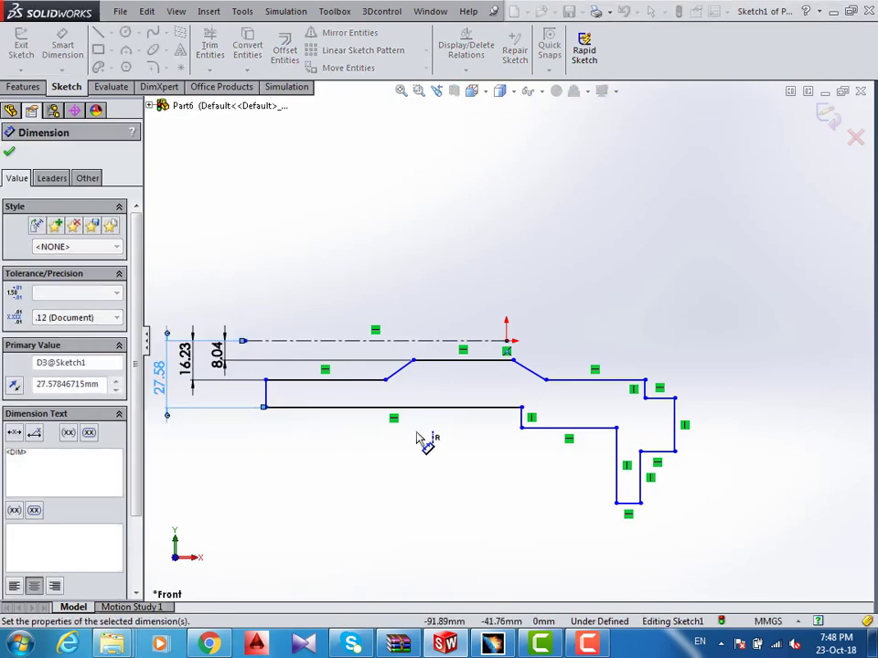
- Dimension the lower step lengths 105.59, 39.40, 9.77 and 14.18
left_click(440, 408)
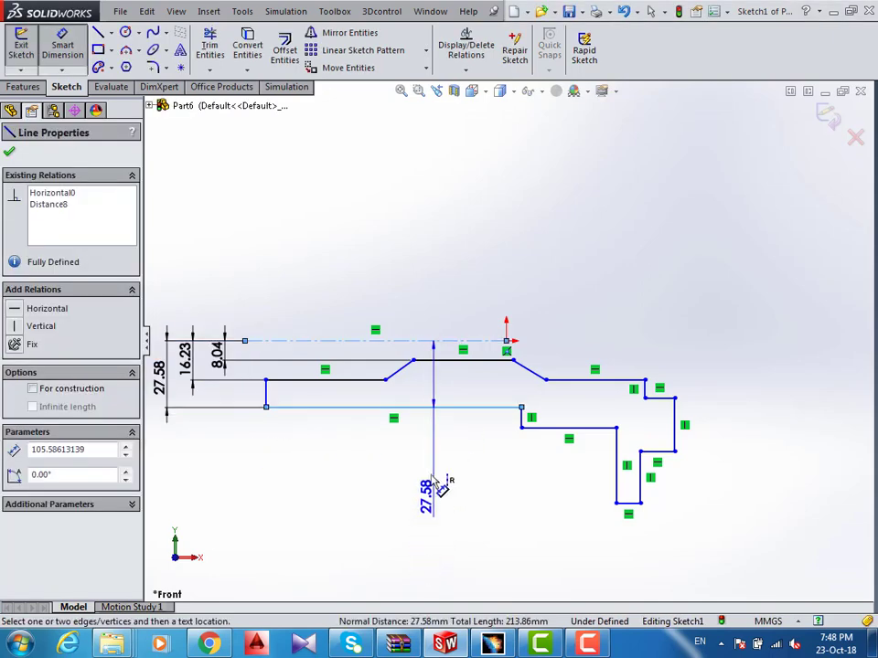
key("Escape")
key("Escape")
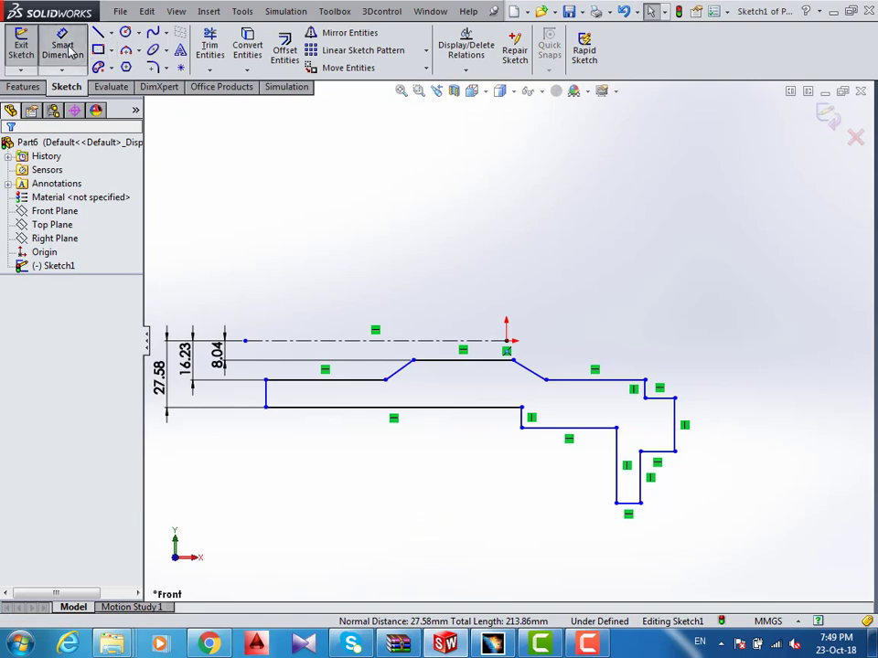
left_click(68, 50)
left_click(382, 408)
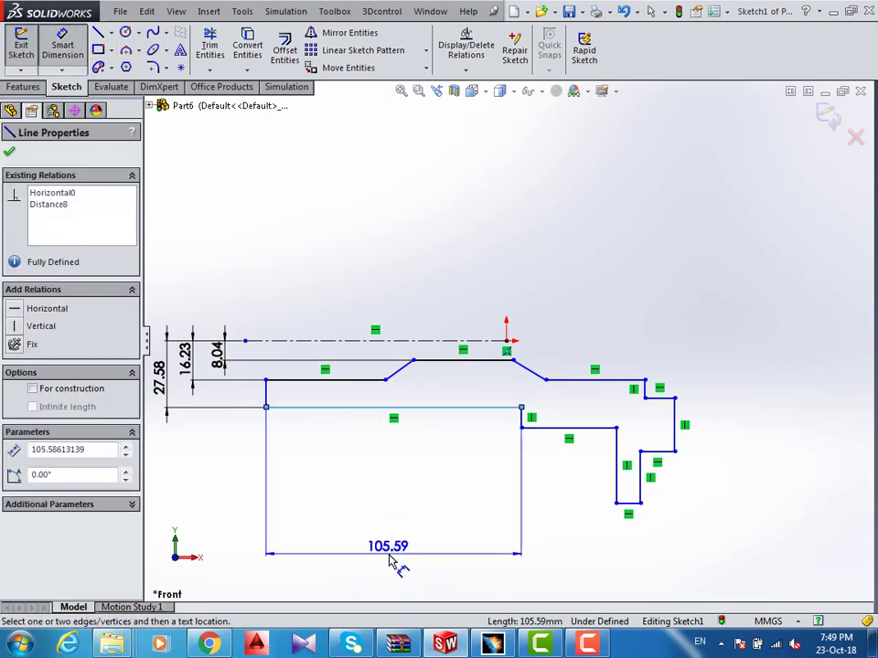
left_click(391, 562)
left_click(329, 537)
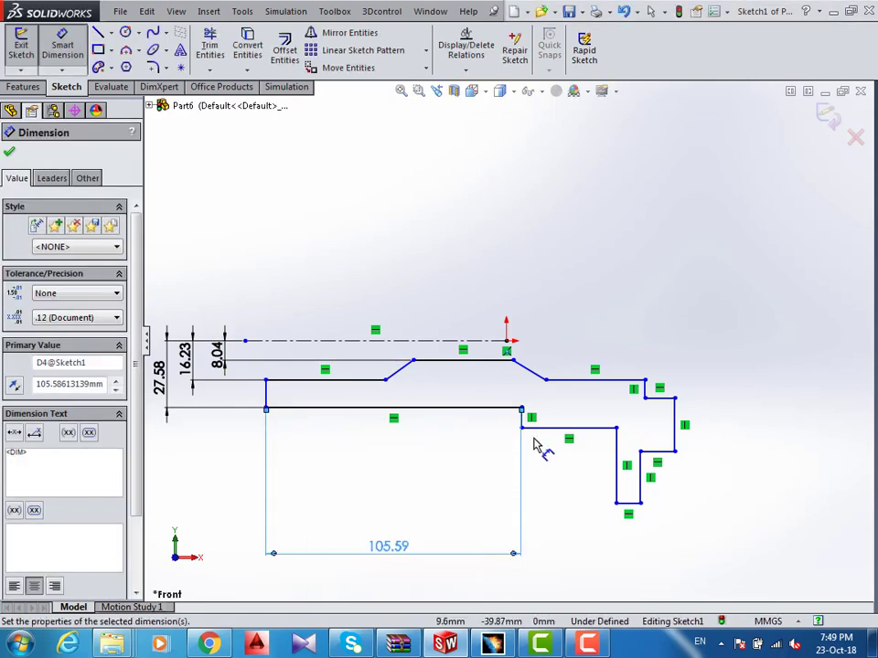
left_click(547, 429)
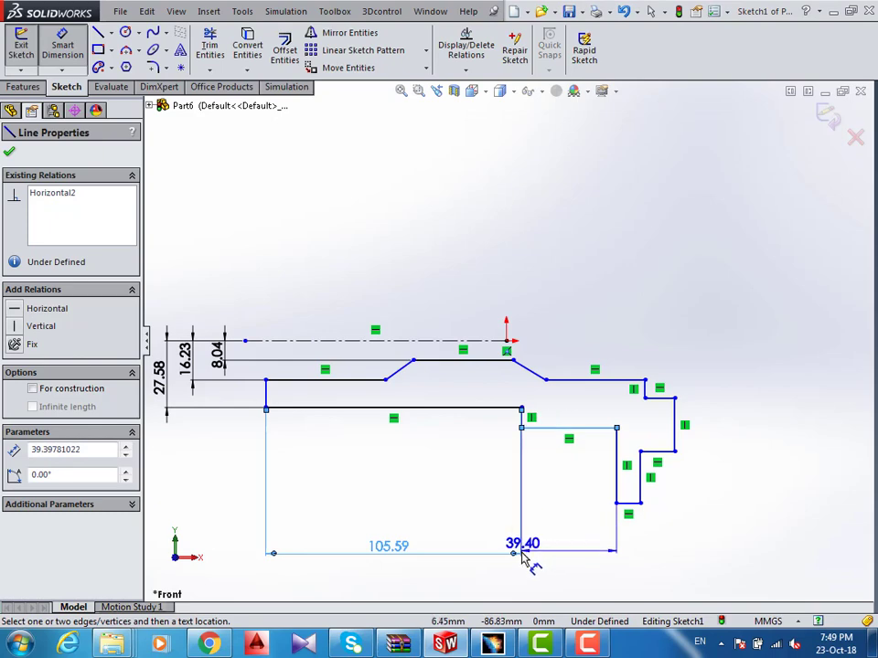
left_click(573, 563)
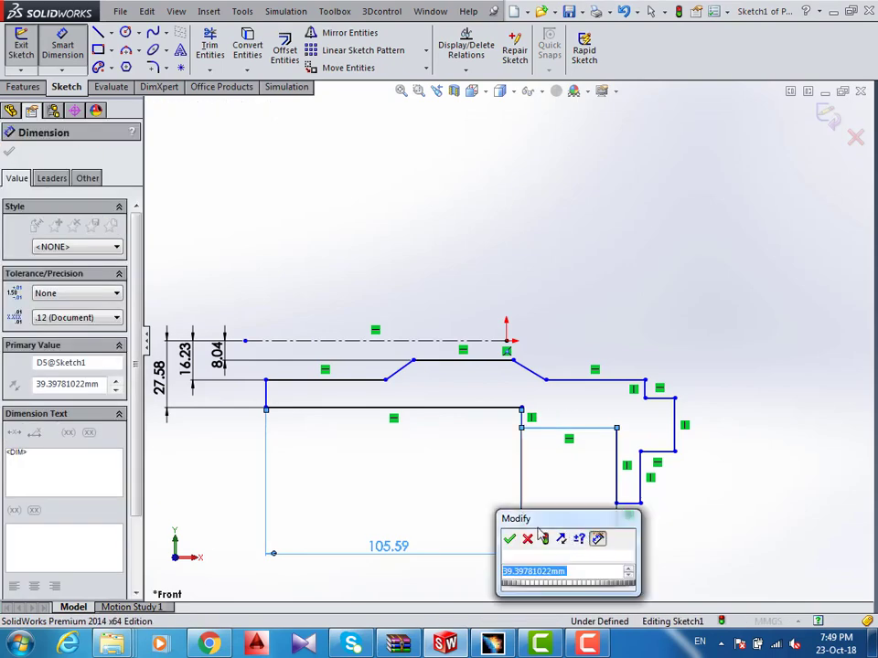
left_click(509, 539)
left_click(629, 503)
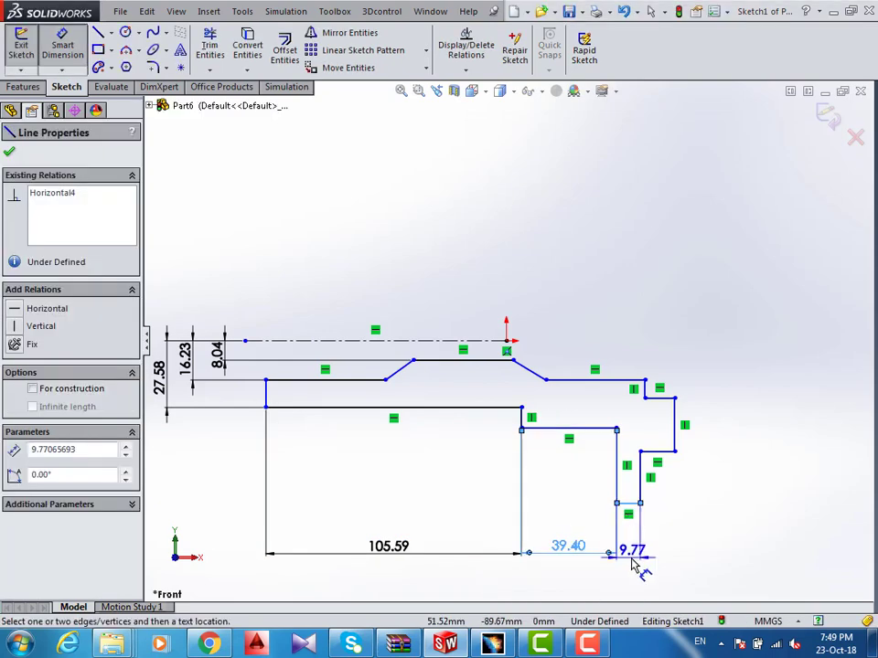
left_click(634, 556)
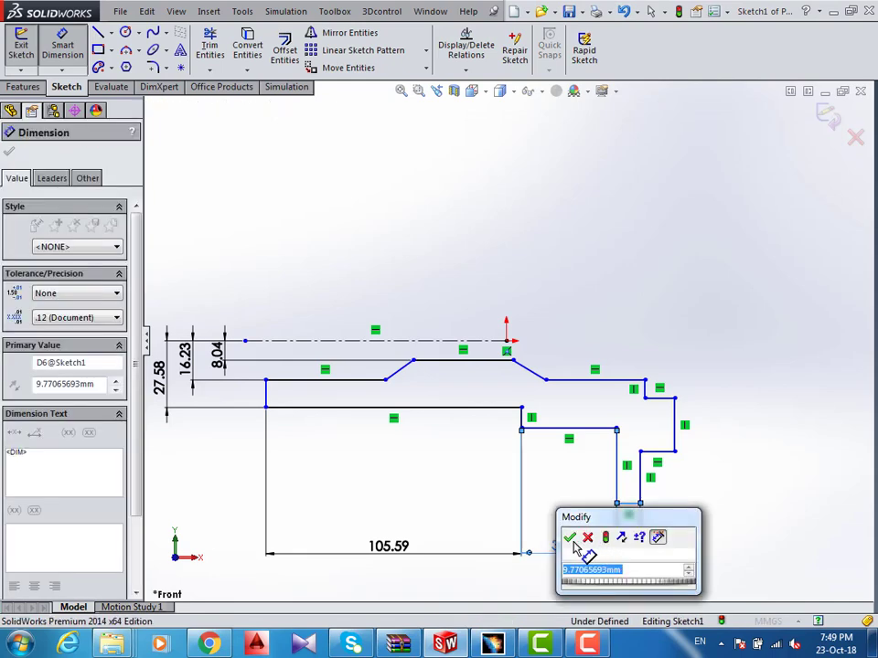
key("Return")
left_click(658, 453)
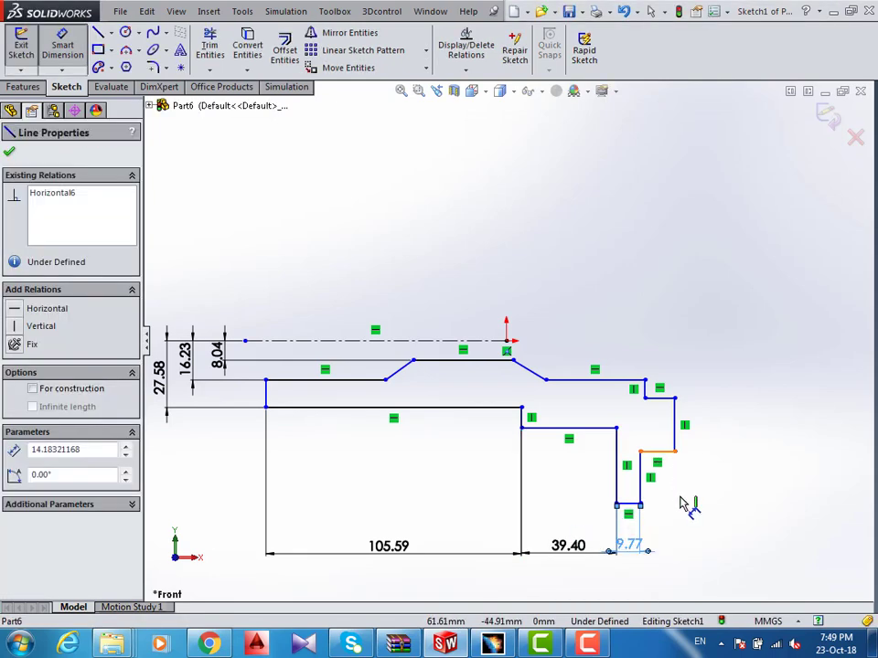
left_click(664, 556)
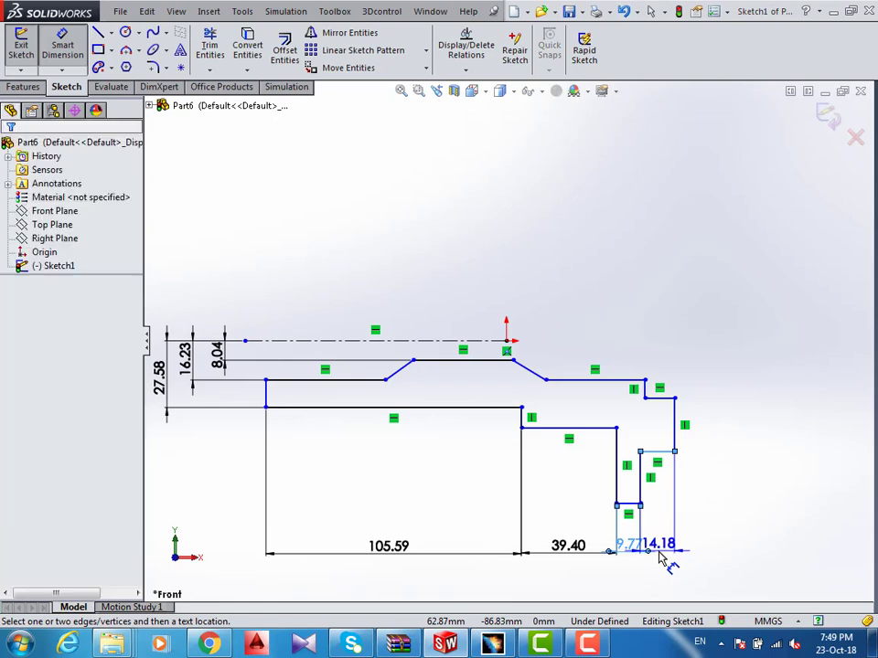
left_click(600, 538)
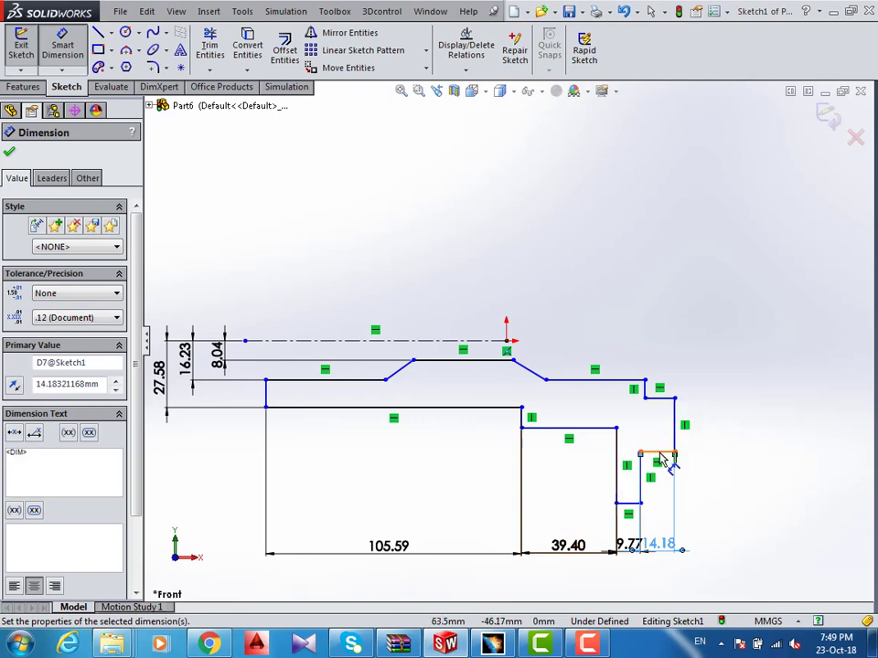
- Add right-end centerline offsets of 23.80 and 45.86
left_click(664, 401)
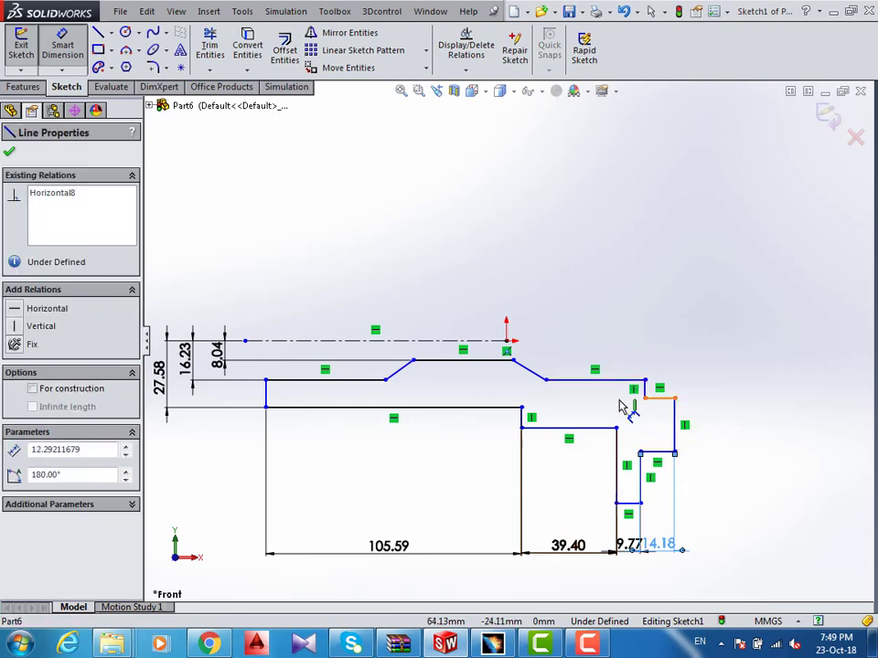
left_click(486, 341)
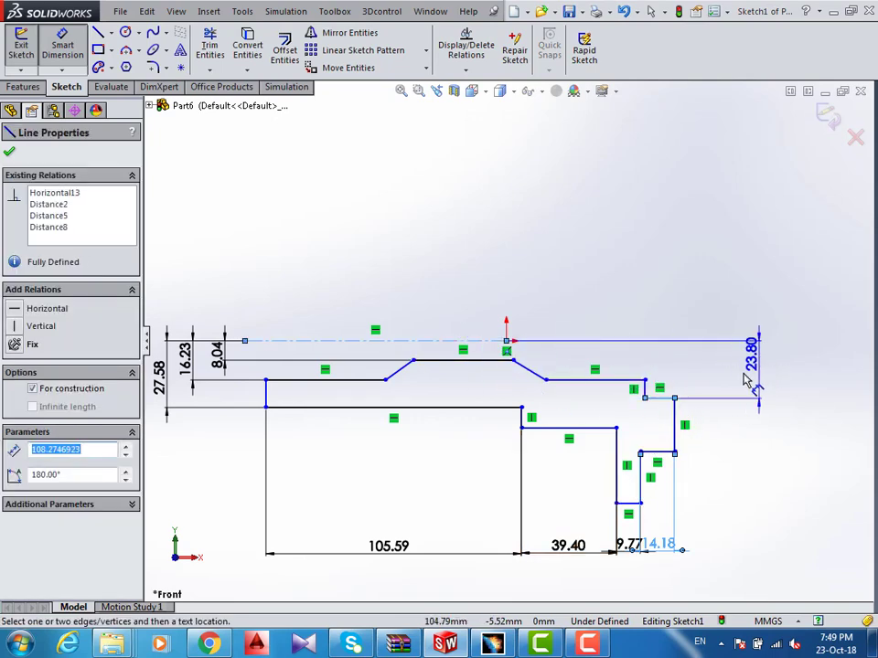
left_click(757, 405)
left_click(700, 339)
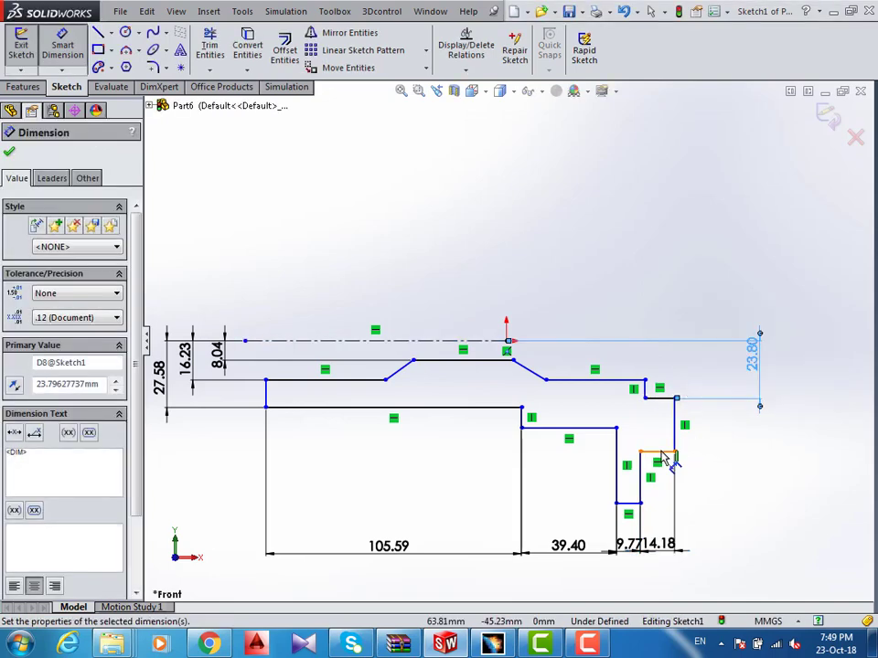
left_click(663, 452)
left_click(485, 342)
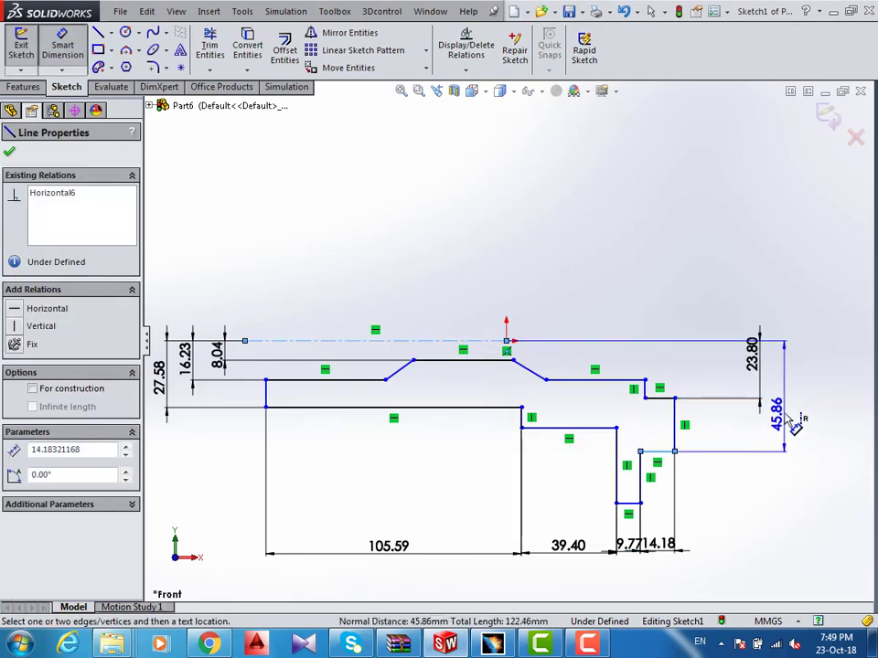
left_click(790, 418)
left_click(725, 395)
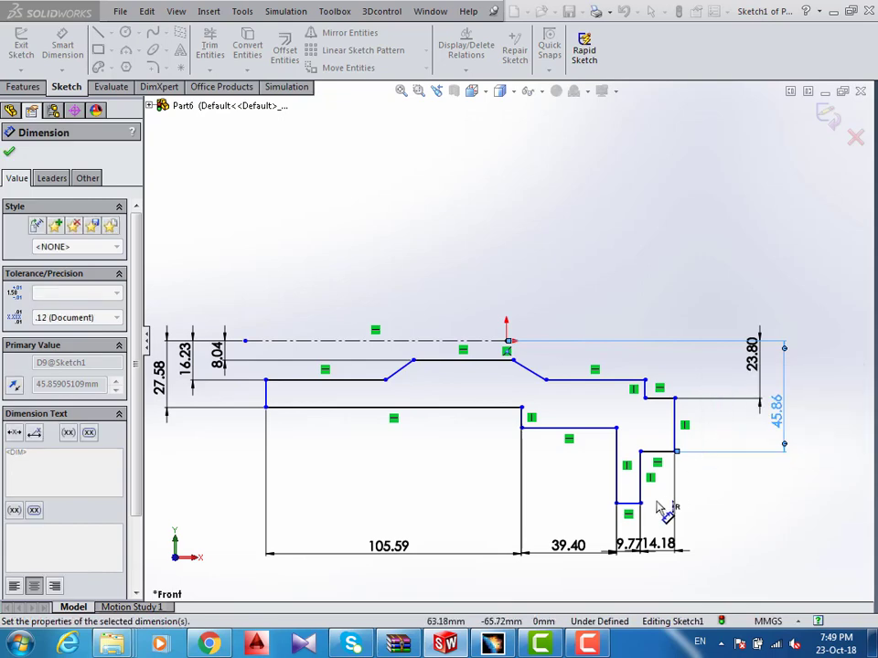
- Add centerline offsets 67.29 and 36.09, then move the 23.80 label clear
left_click(629, 503)
left_click(508, 348)
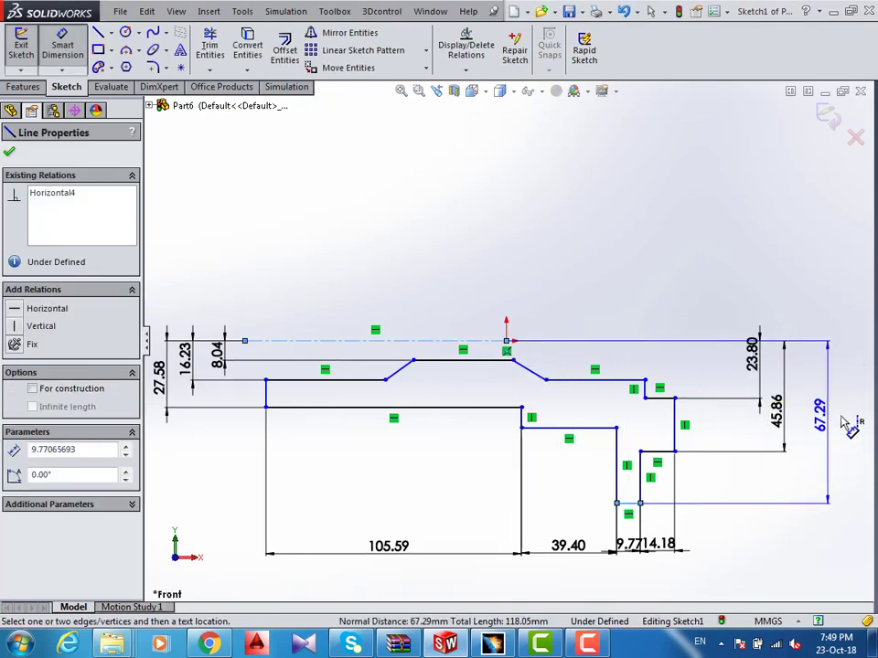
left_click(845, 427)
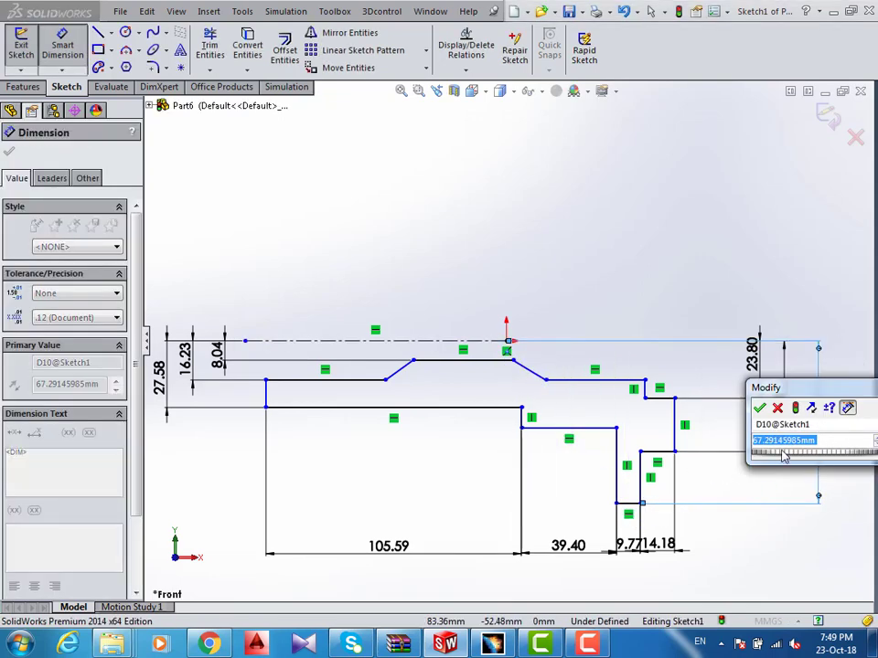
left_click(759, 408)
left_click(604, 428)
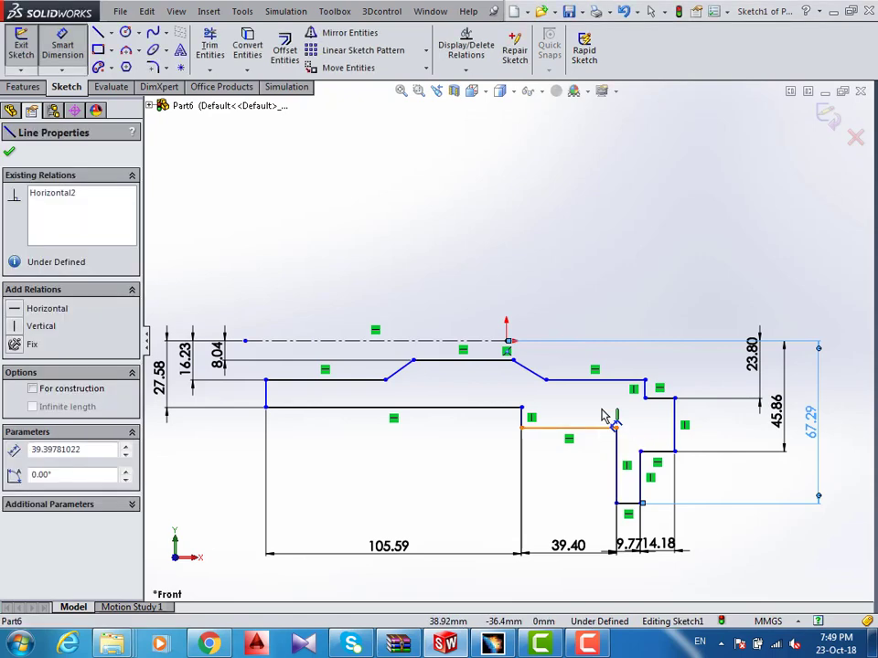
left_click(677, 341)
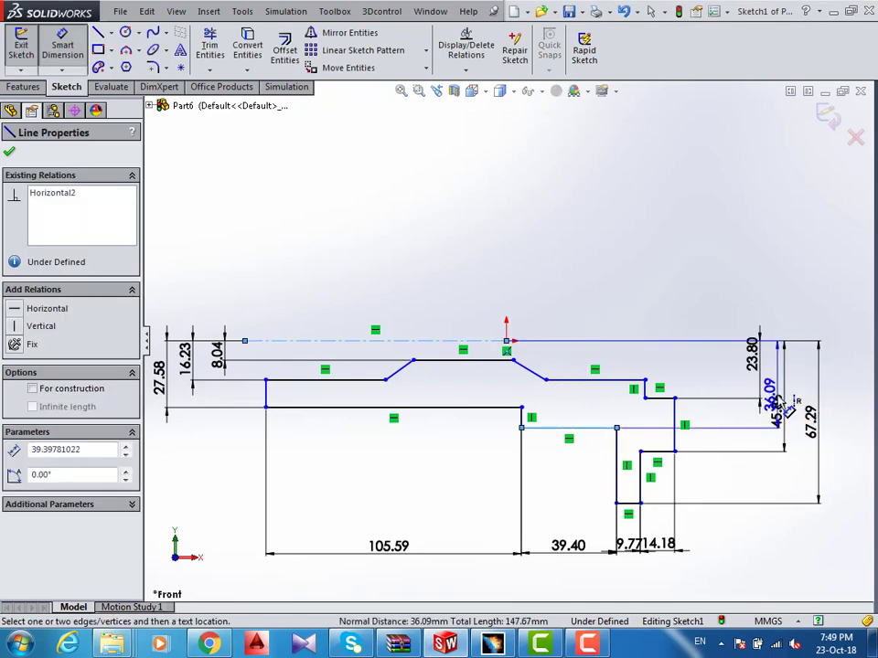
left_click(764, 389)
key("Return")
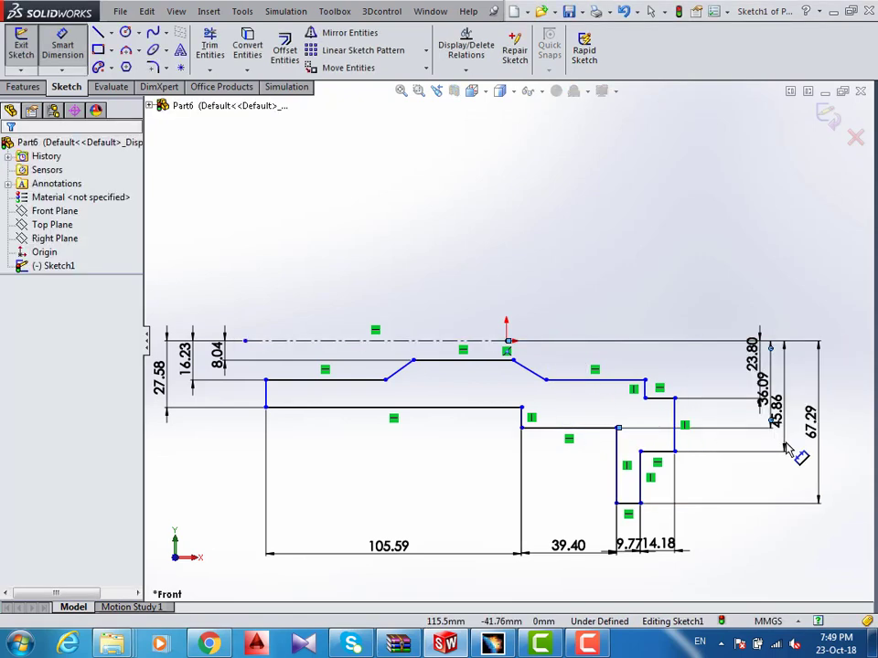
key("Escape")
mouse_move(757, 344)
left_mouse_down()
mouse_move(731, 352)
mouse_move(762, 371)
mouse_move(777, 365)
left_mouse_up()
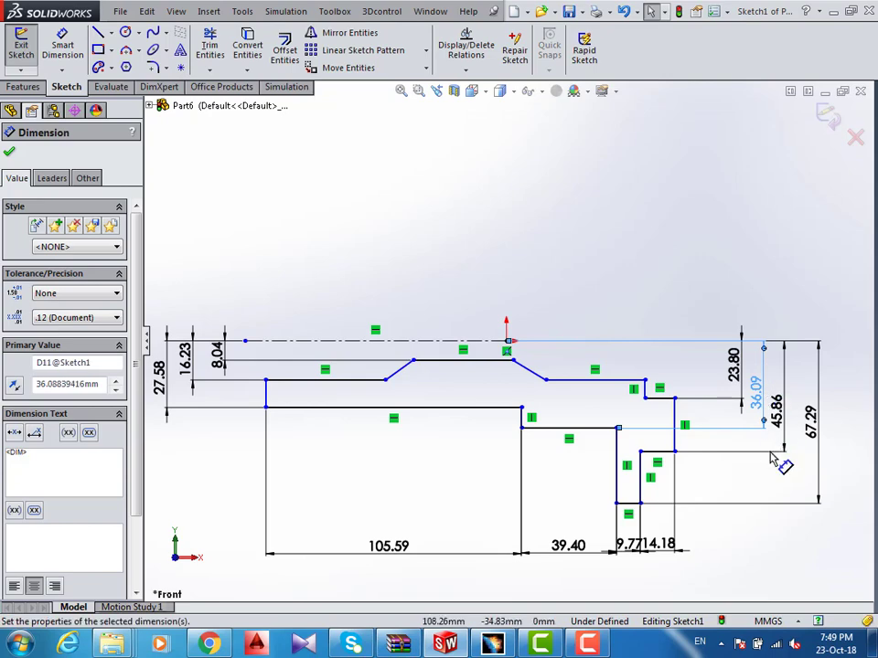
left_click(763, 482)
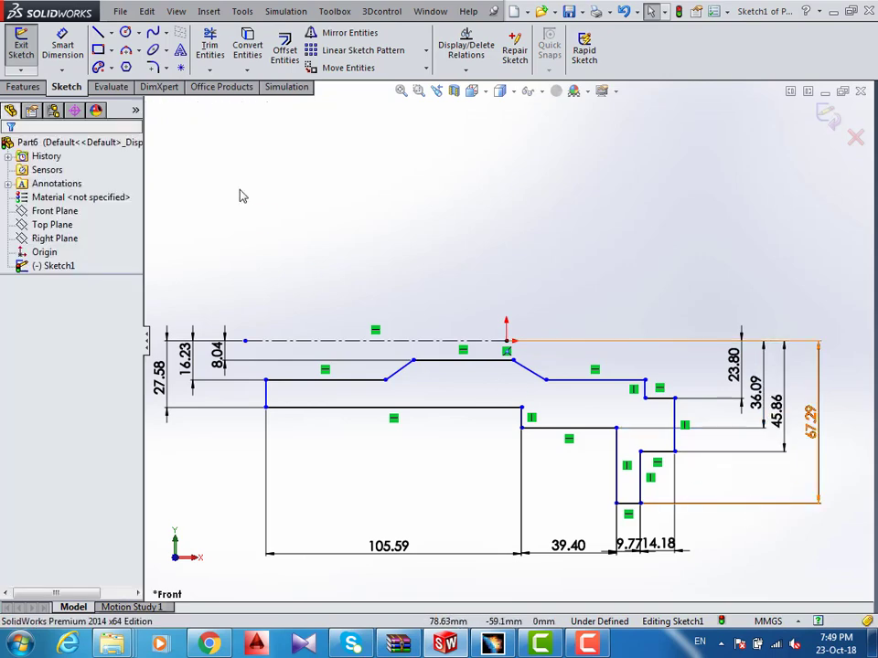
- Dimension the four top-edge lengths: 49.48, 41.29, 40.97 and 12.29
left_click(62, 45)
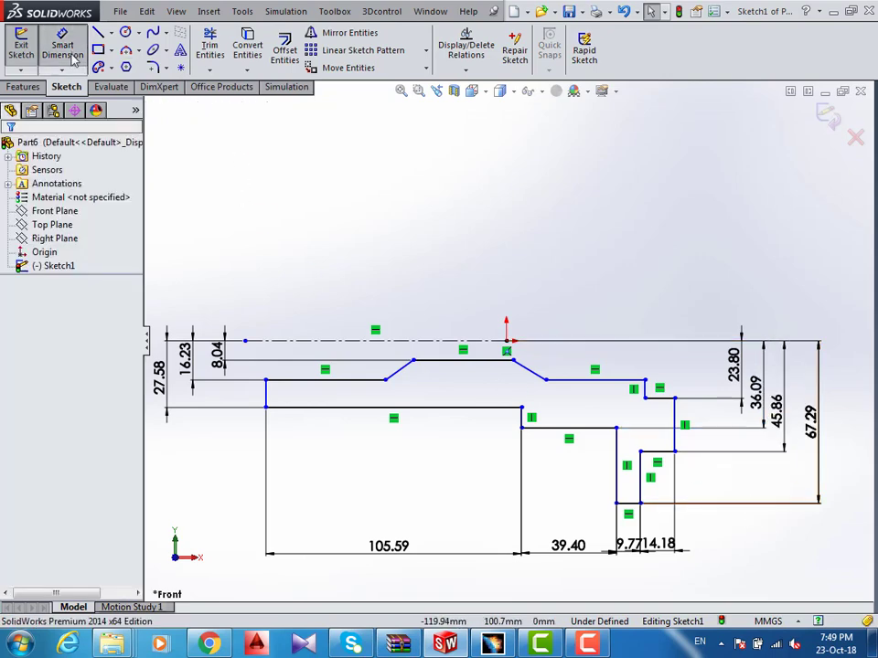
left_click(295, 381)
left_click(313, 255)
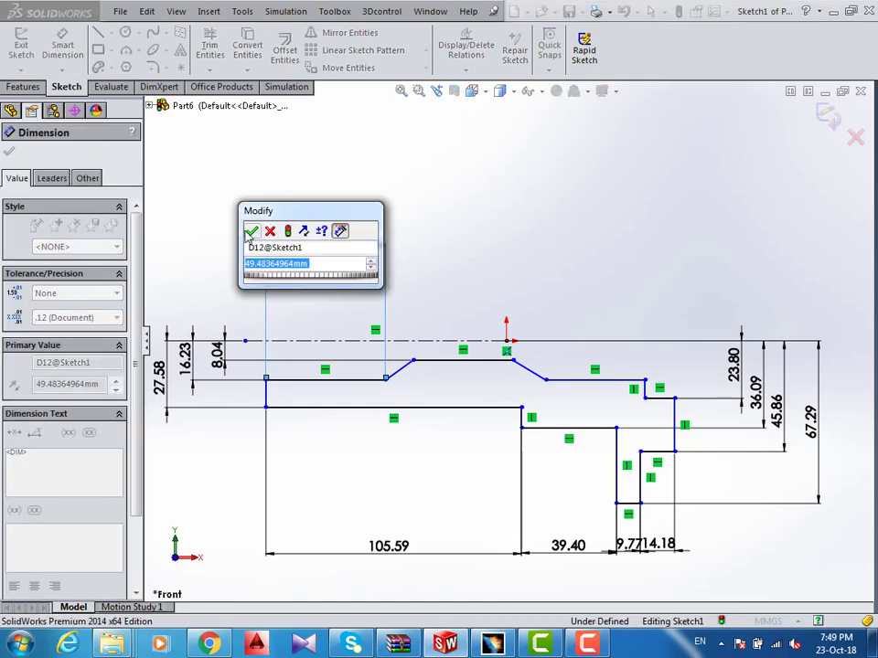
left_click(250, 232)
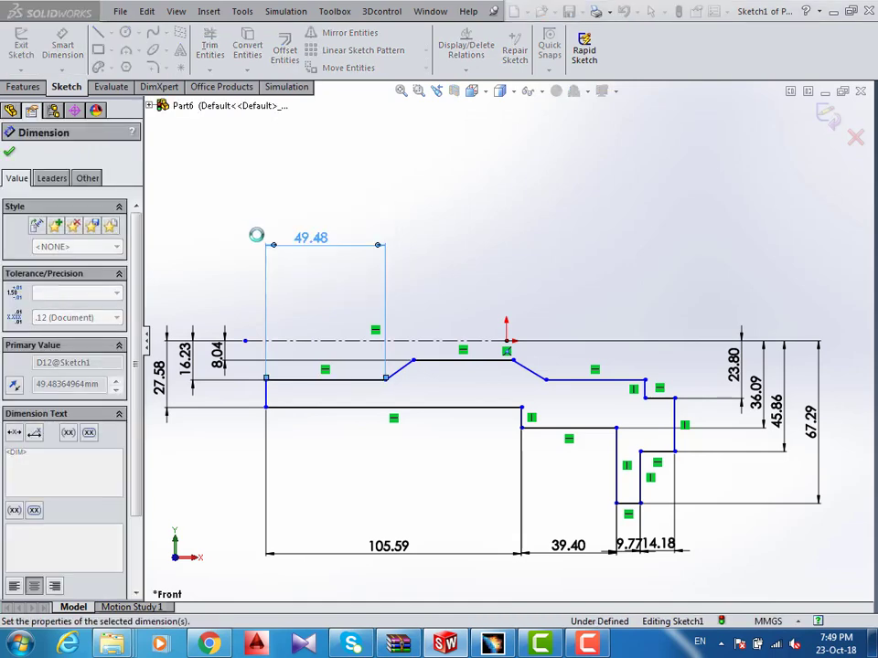
left_click(439, 366)
left_click(439, 259)
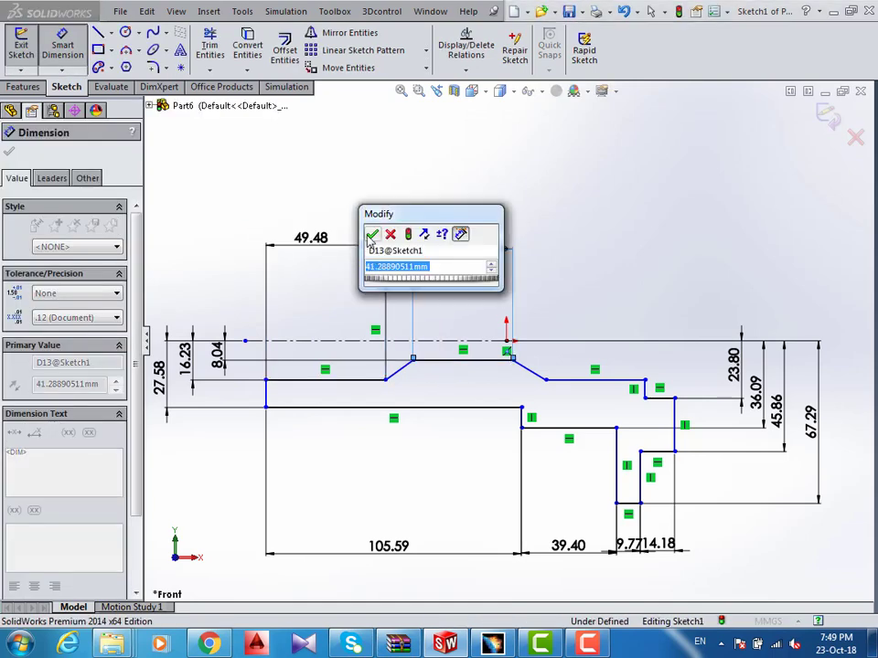
left_click(372, 236)
left_click(581, 379)
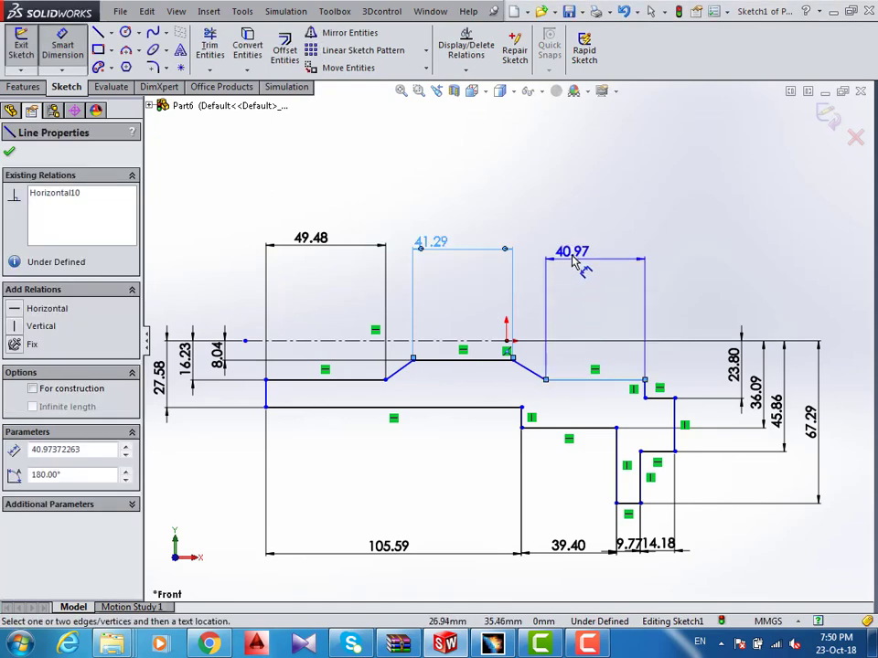
left_click(576, 260)
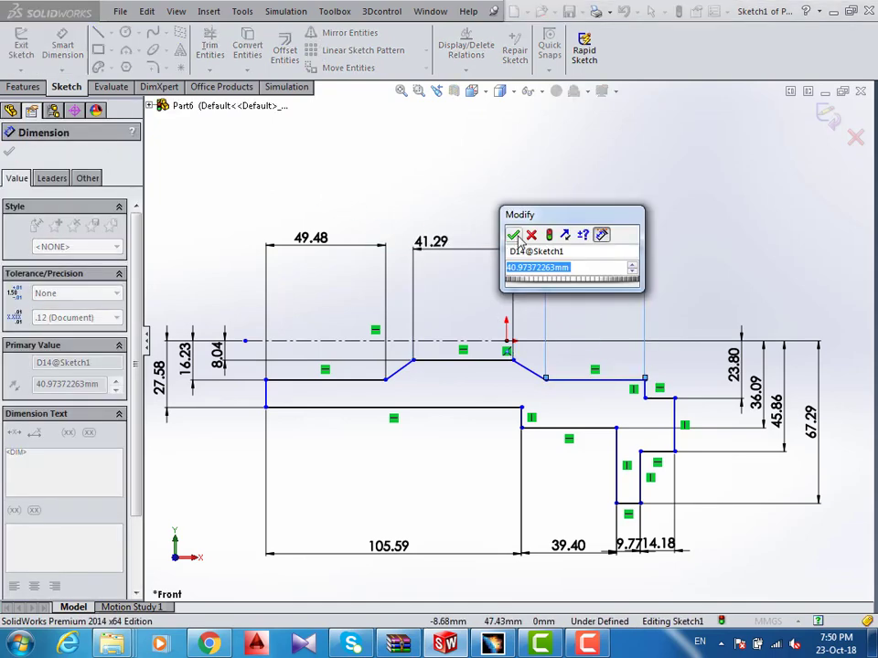
left_click(513, 235)
left_click(664, 398)
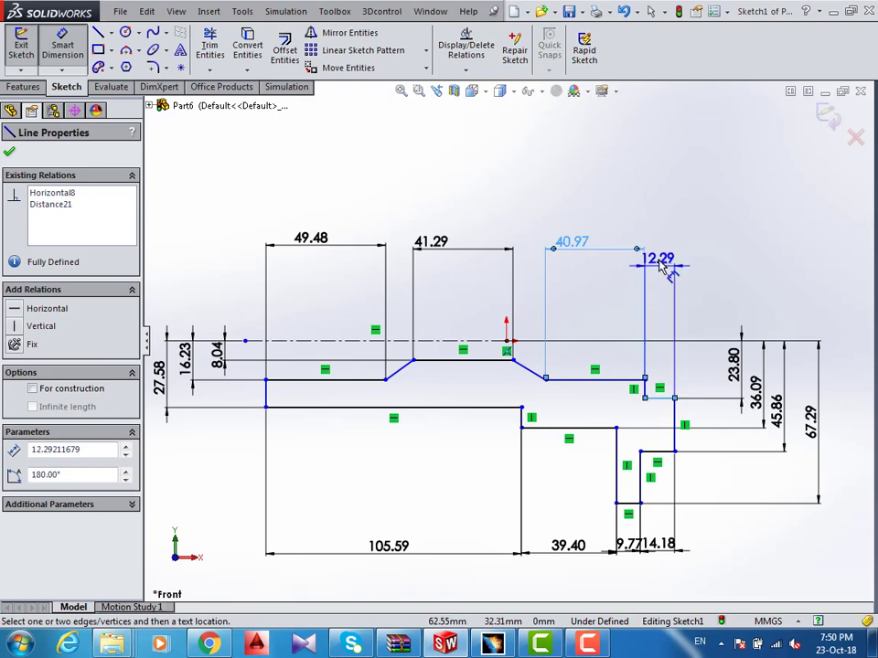
left_click(663, 265)
left_click(602, 233)
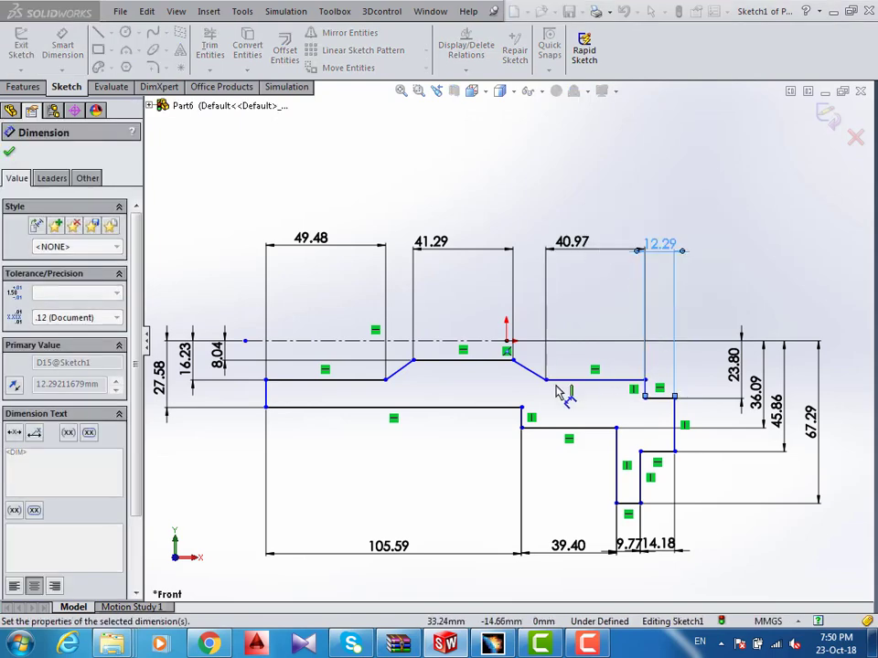
key("Escape")
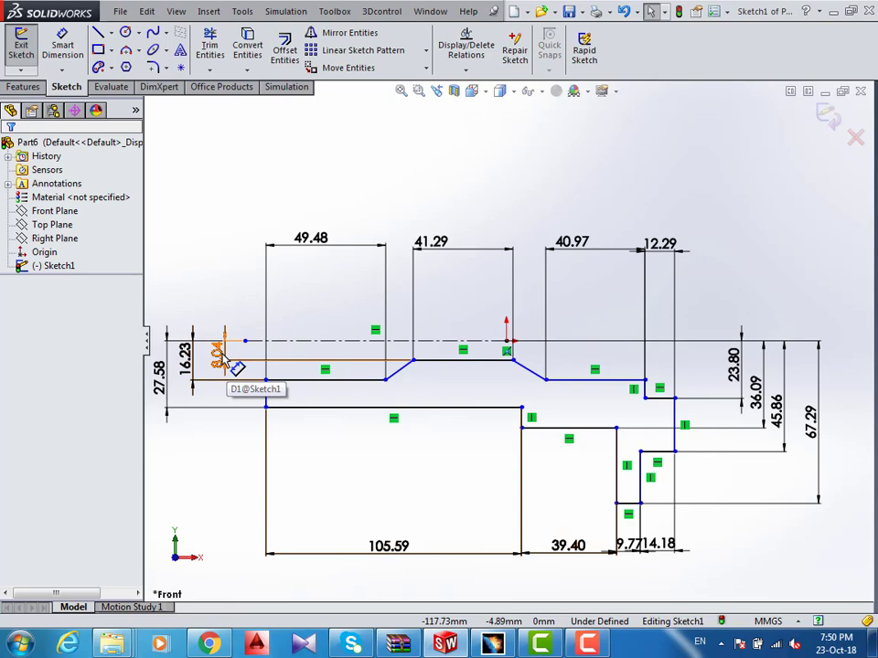
- Change the left-end dimensions 8.04, 27.58 and 16.23 to 15, 40 and 23
left_click(222, 356)
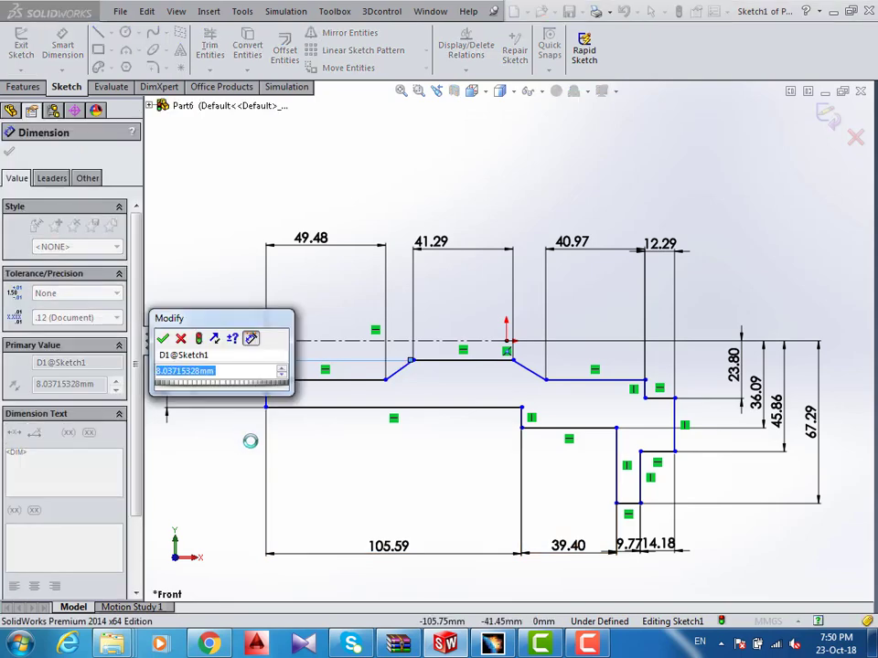
type("15")
key("Return")
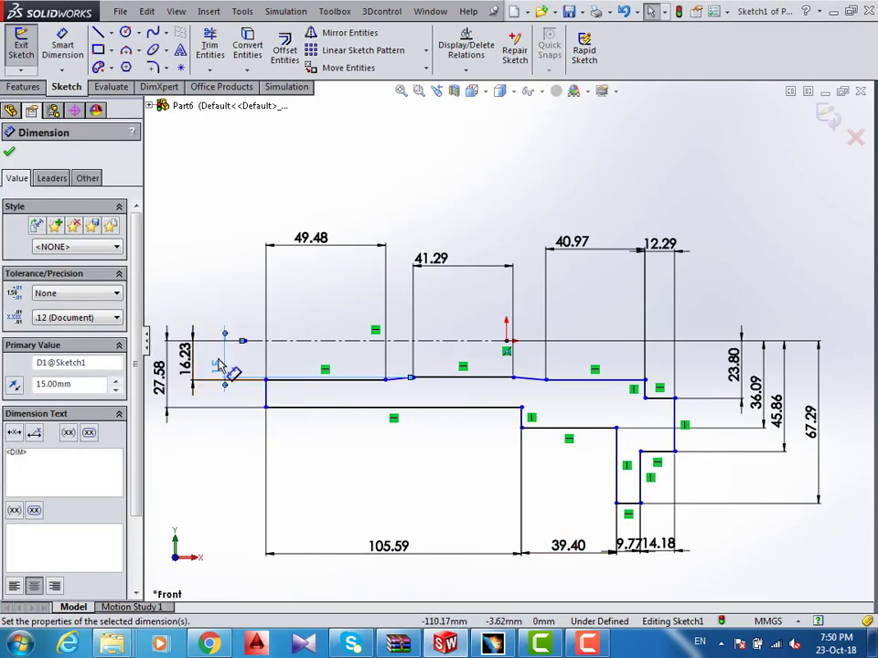
left_click(169, 402)
left_click(170, 420)
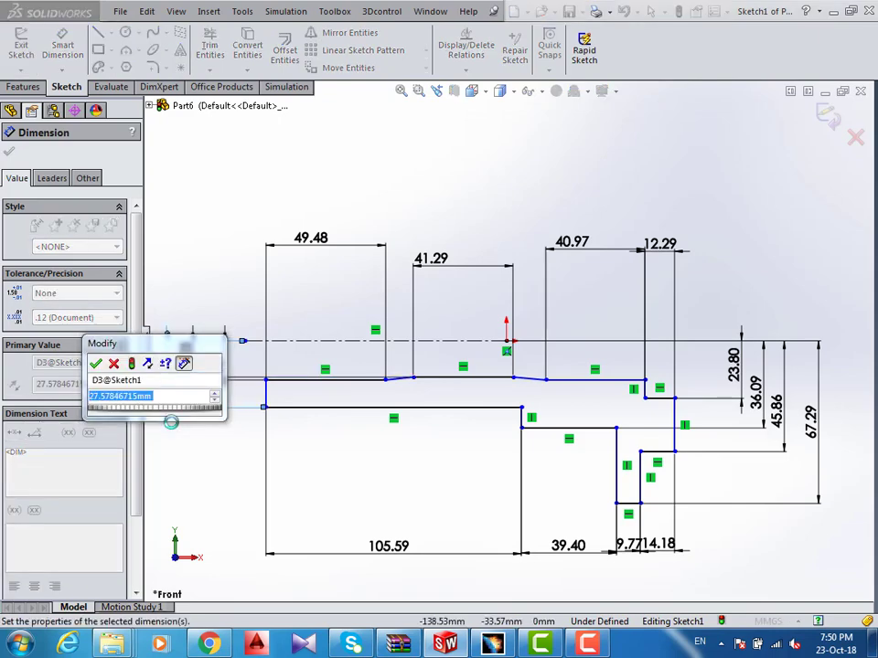
type("40")
key("Return")
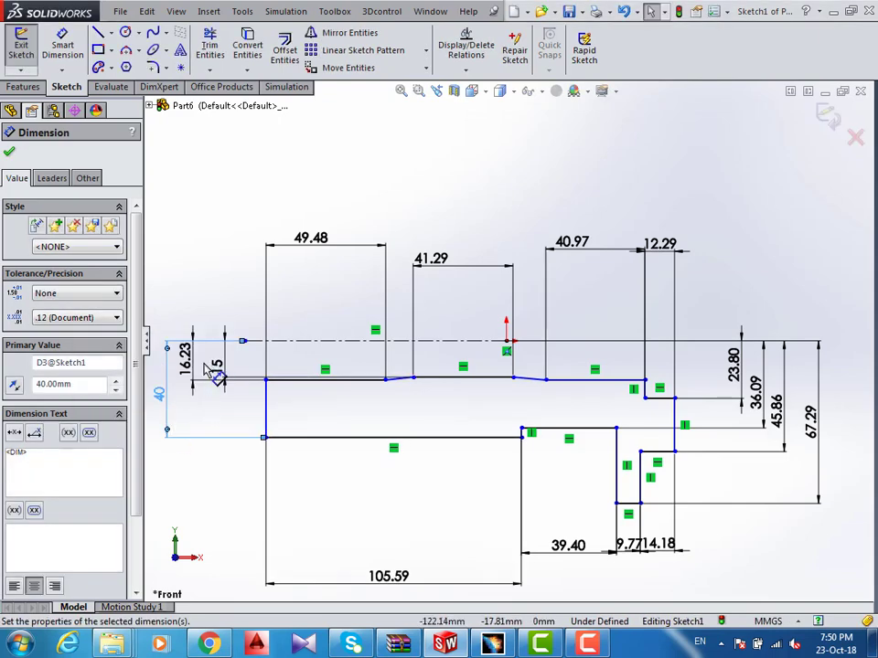
double_click(192, 364)
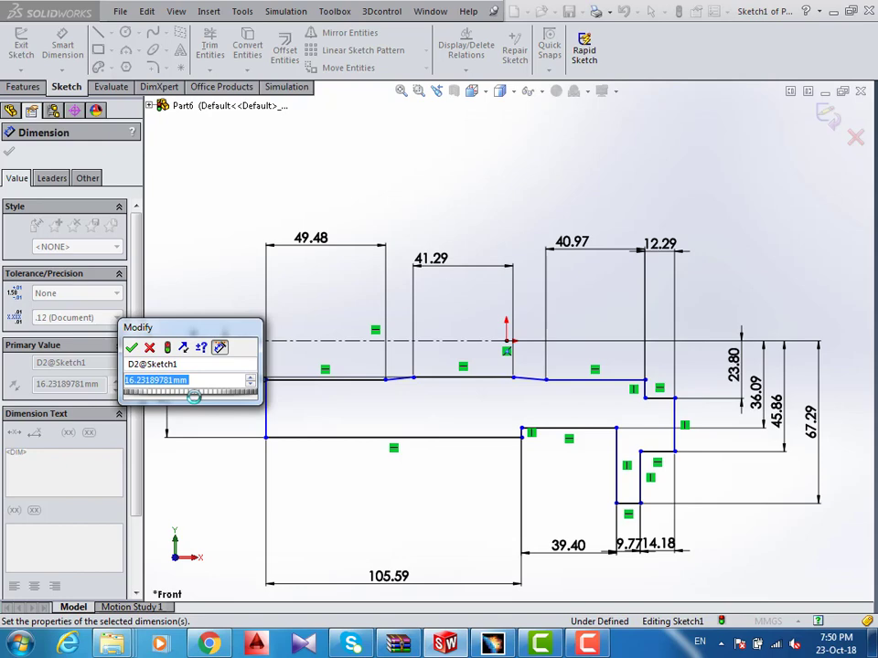
type("23")
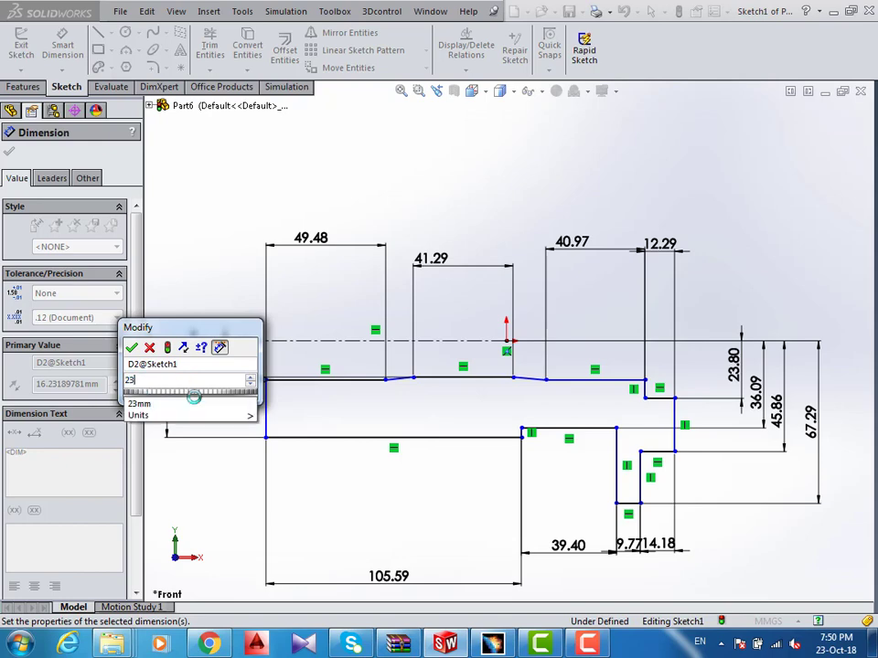
key("Return")
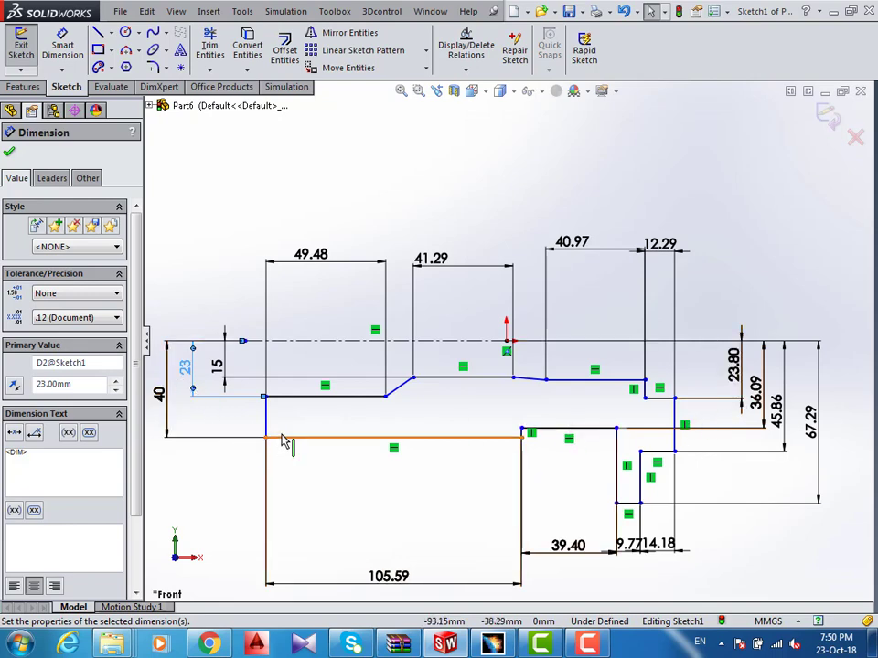
double_click(752, 422)
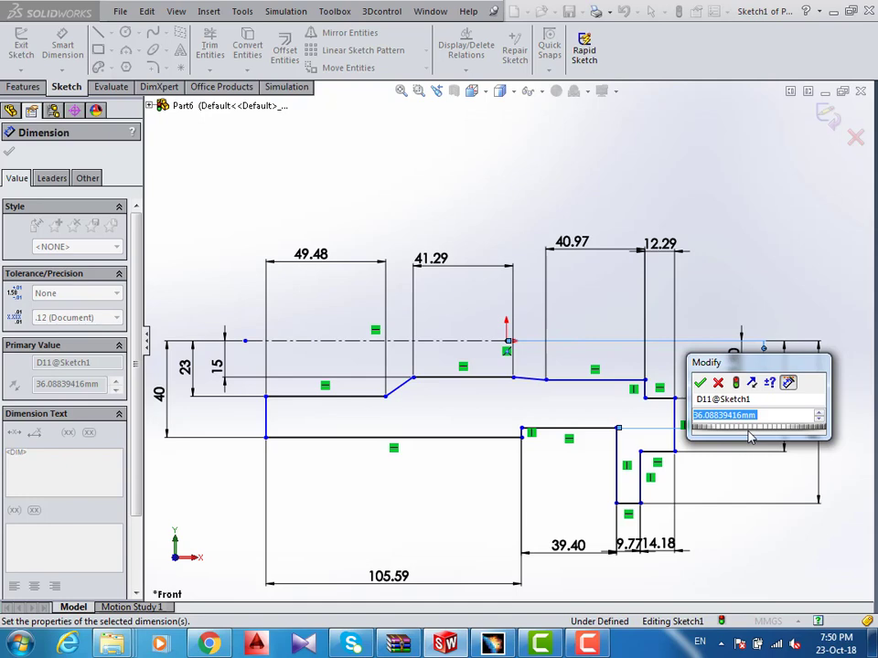
left_click(494, 646)
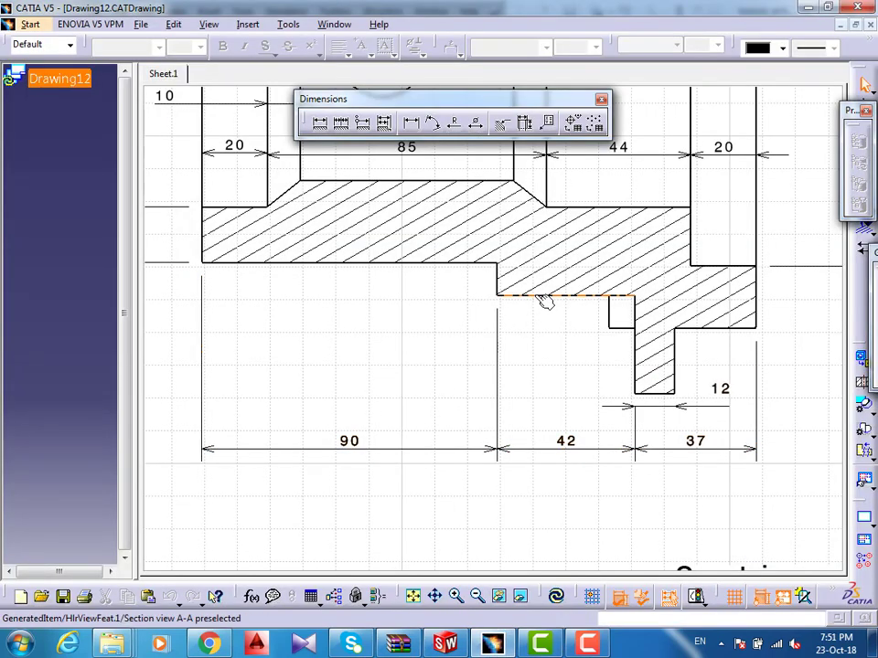
- In CATIA, dimension the middle step of the section view vertically as 100
left_click(320, 123)
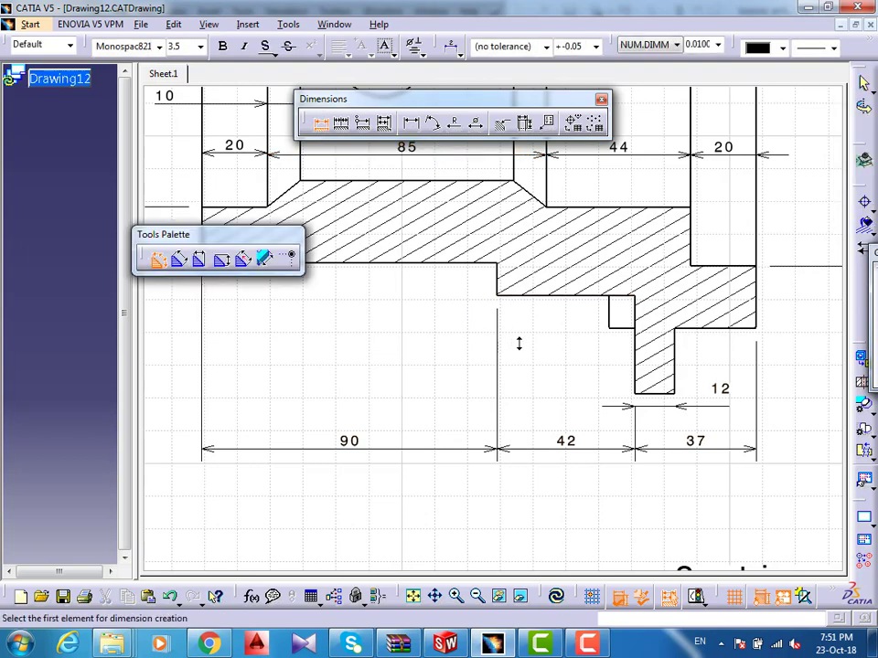
scroll(518, 343, "down", 2)
left_click(542, 304)
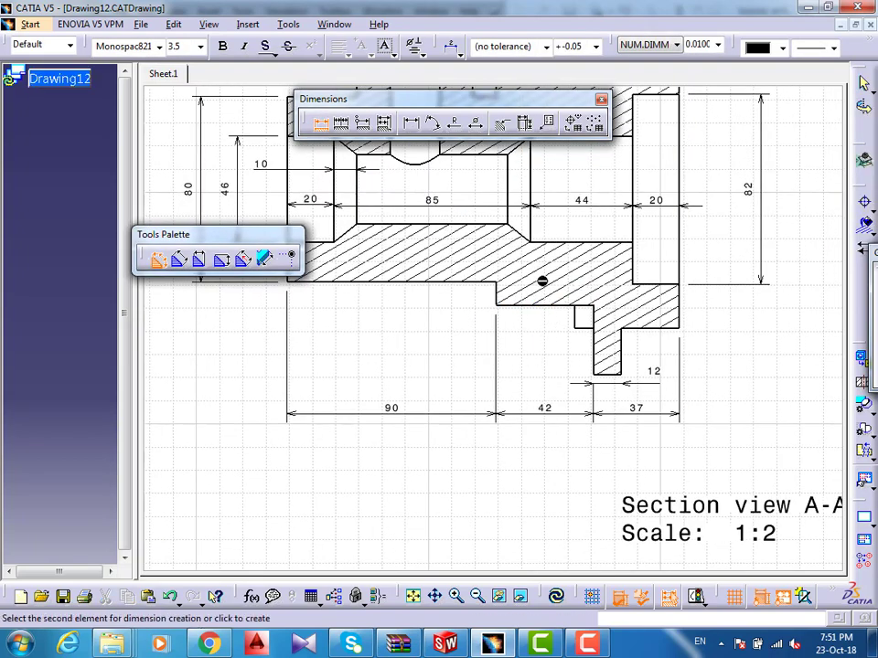
middle_click_drag(535, 339, 551, 490)
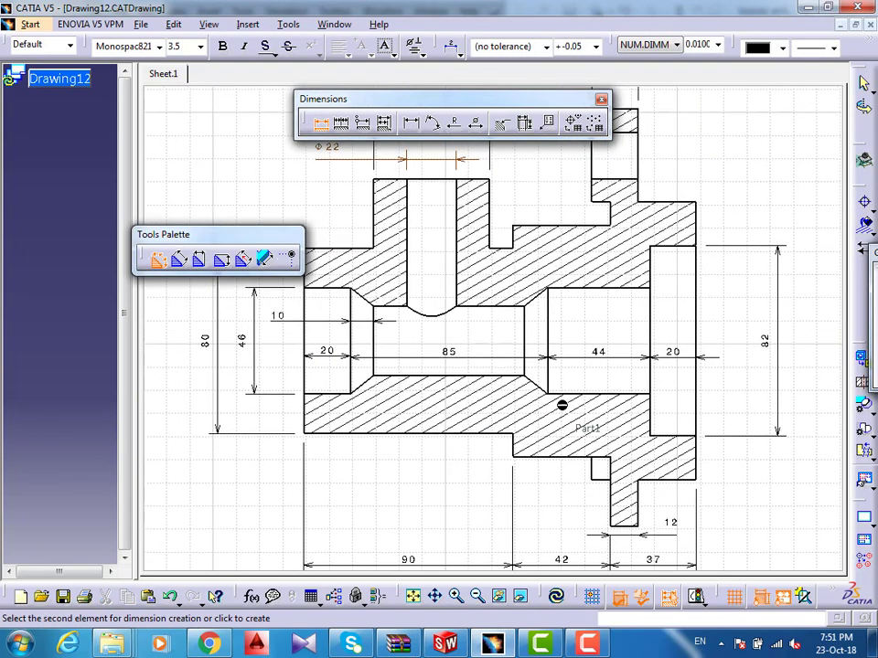
left_click(558, 226)
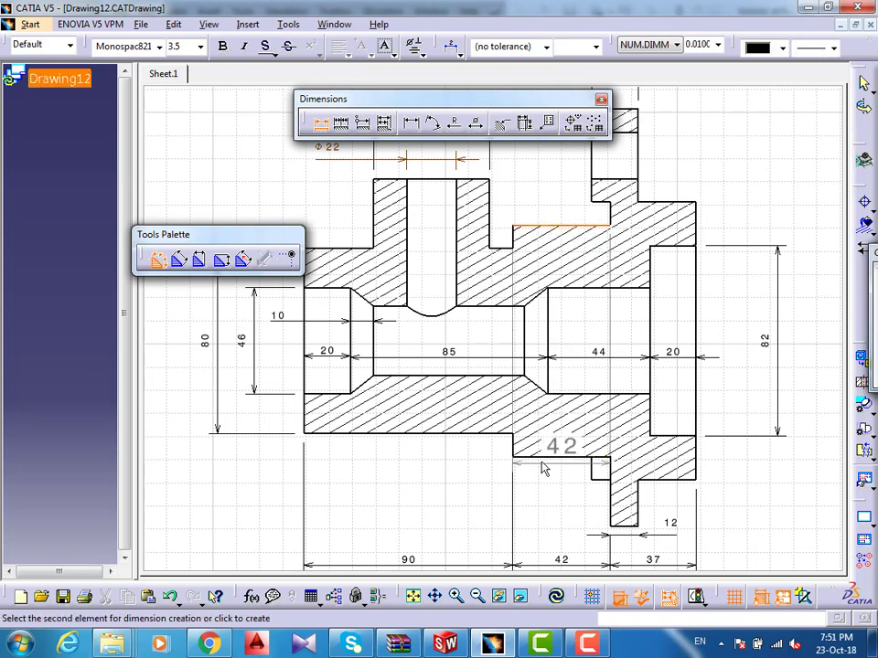
left_click(552, 456)
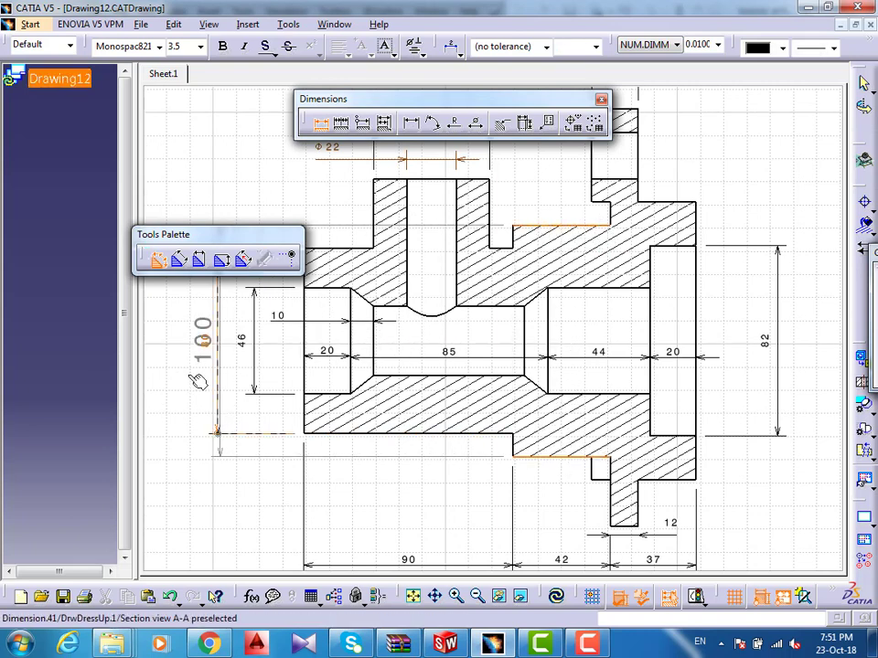
left_click(167, 375)
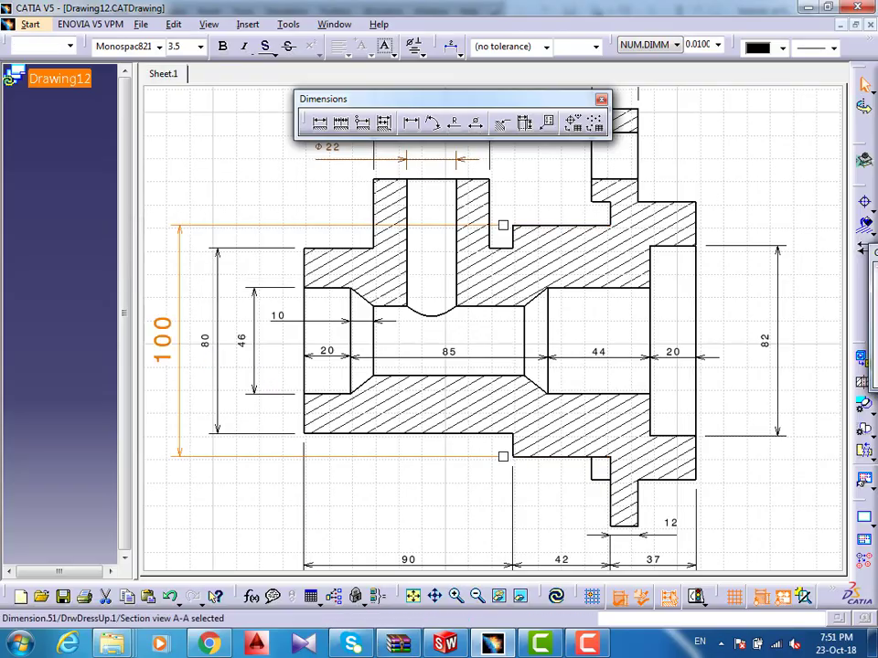
left_click(446, 646)
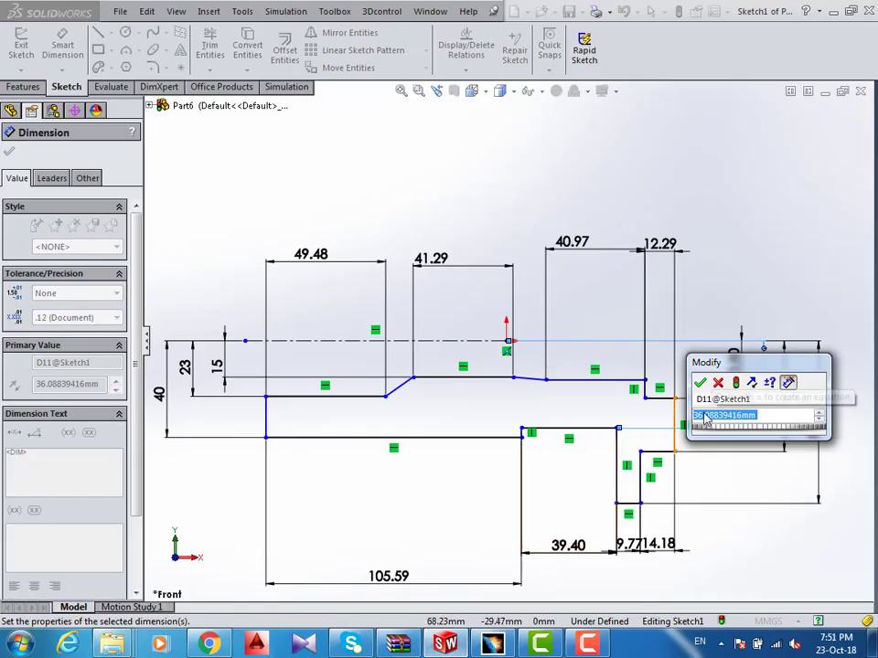
- Set the 36.09 centerline offset to 50 mm
type("50")
key("Return")
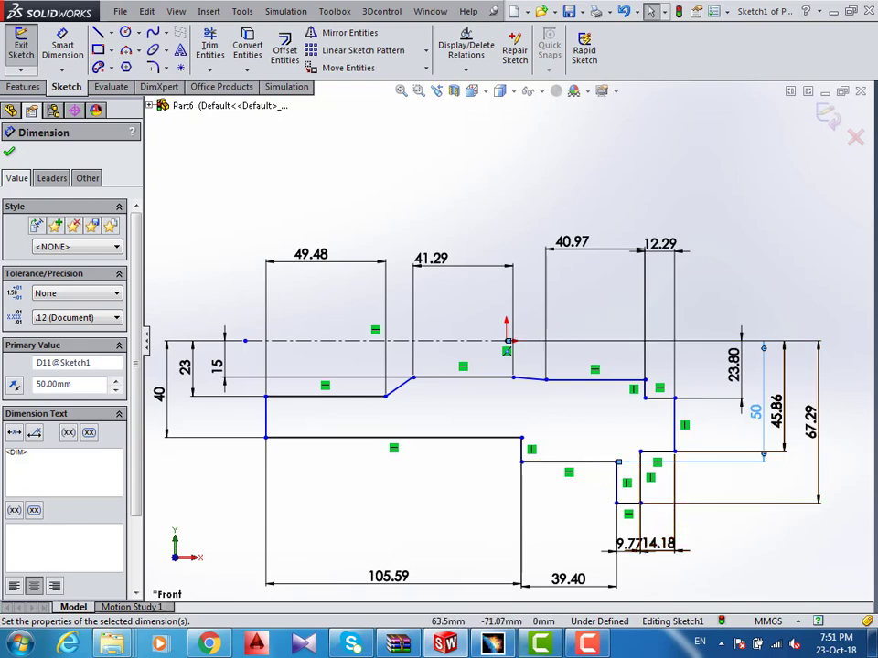
left_click(485, 645)
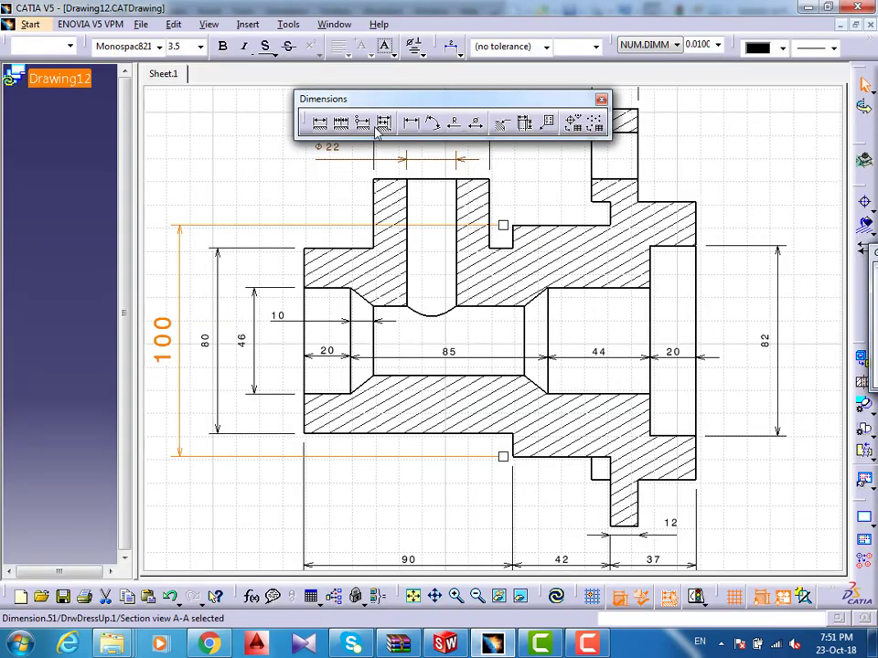
- In CATIA, check the lower lug's bottom edge with a dimension, then cancel it
left_click(320, 123)
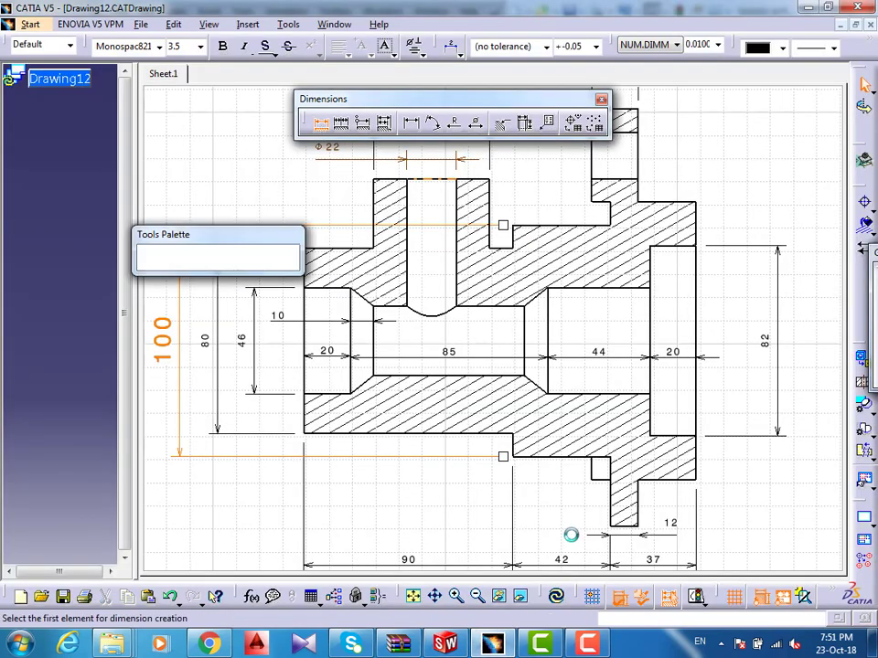
left_click(627, 529)
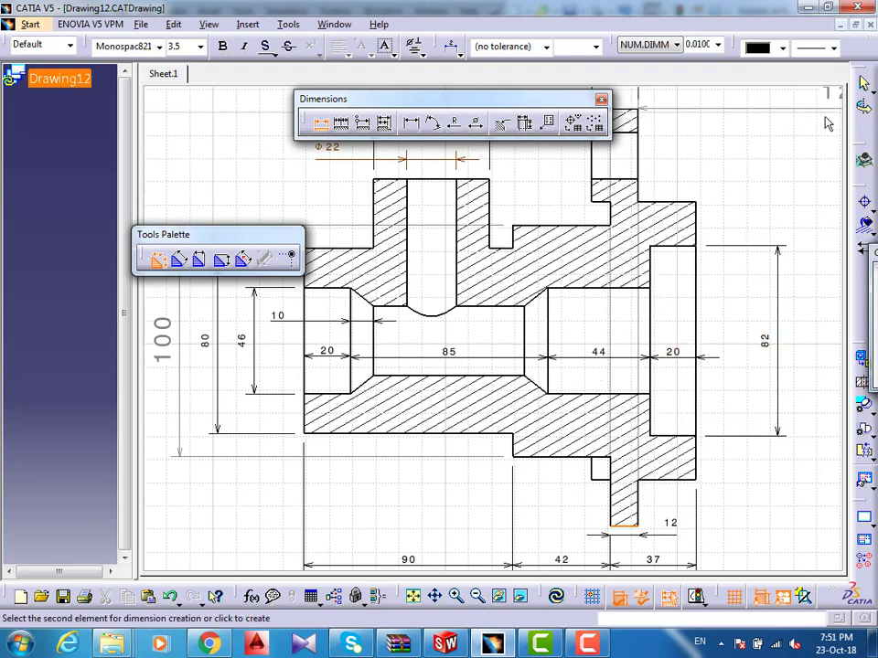
key("Escape")
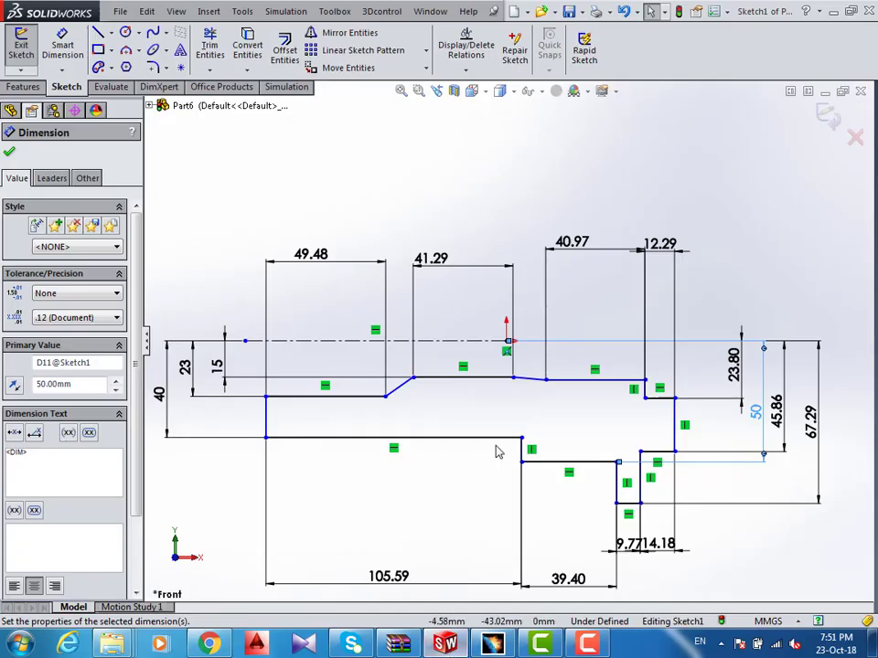
- Change the 67.29 and 45.86 right-end dimensions to 80 and 41 mm, then leave Smart Dimension
double_click(808, 419)
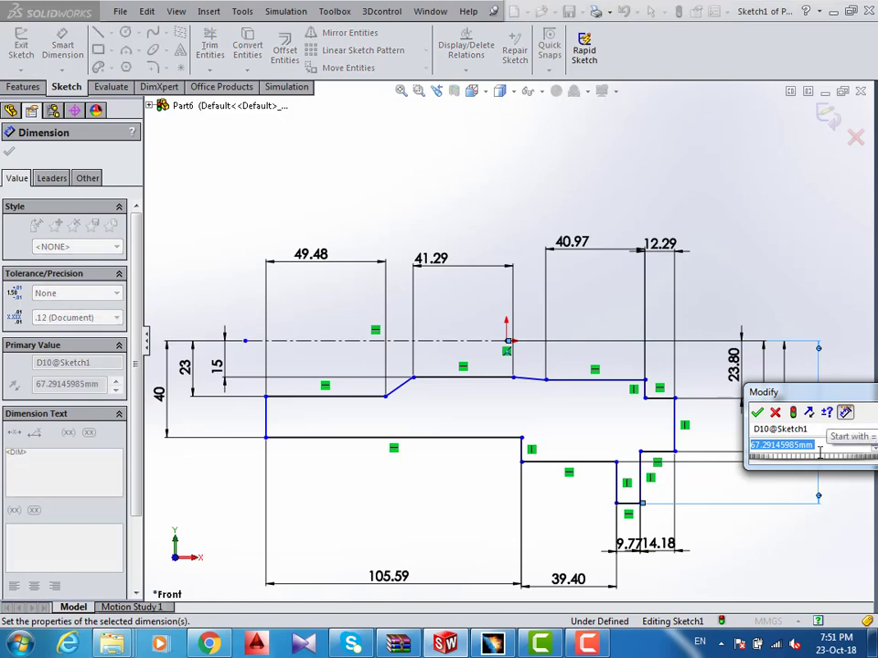
type("50")
key("Return")
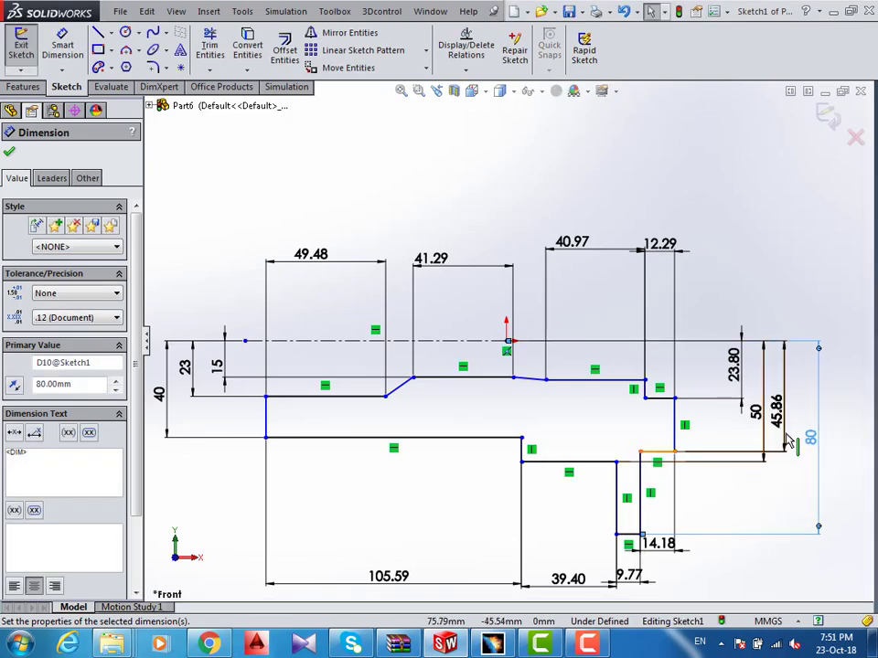
double_click(778, 422)
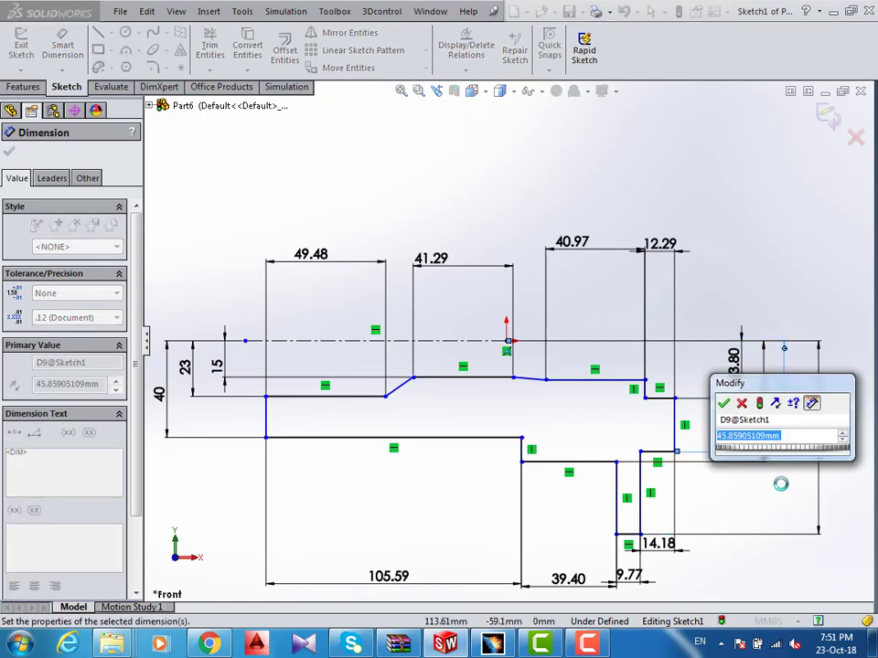
type("41")
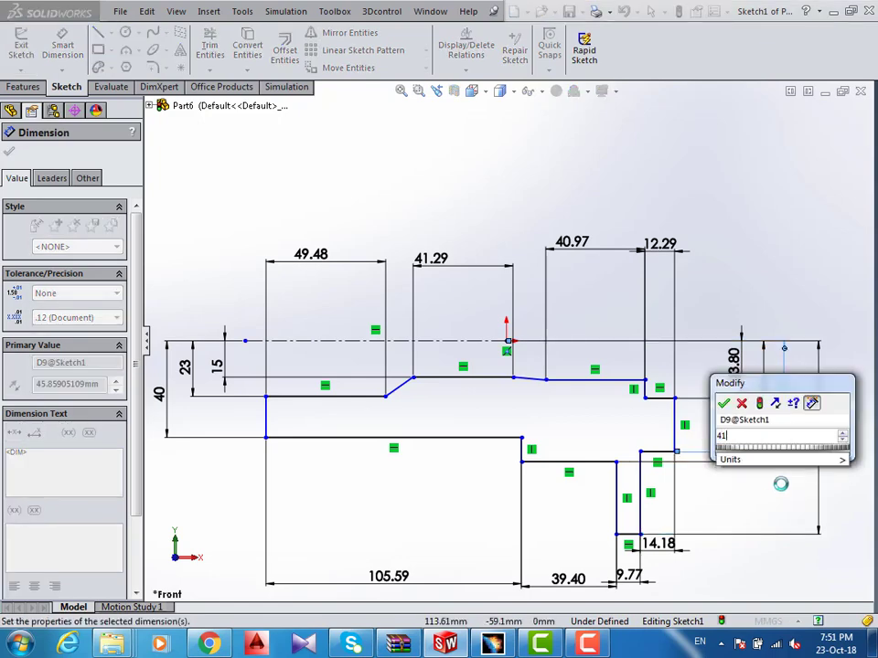
key("Return")
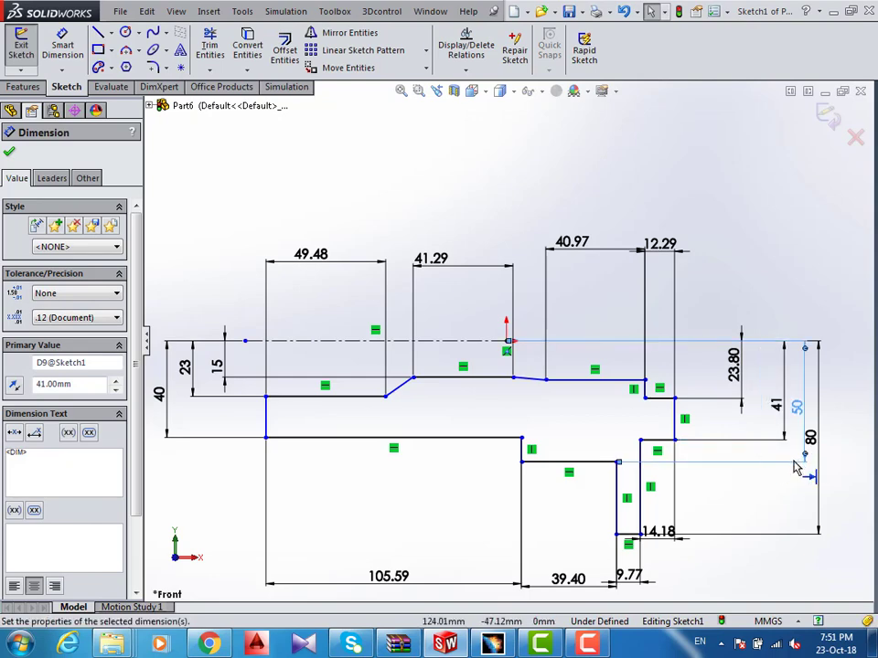
left_click(804, 465)
key("Escape")
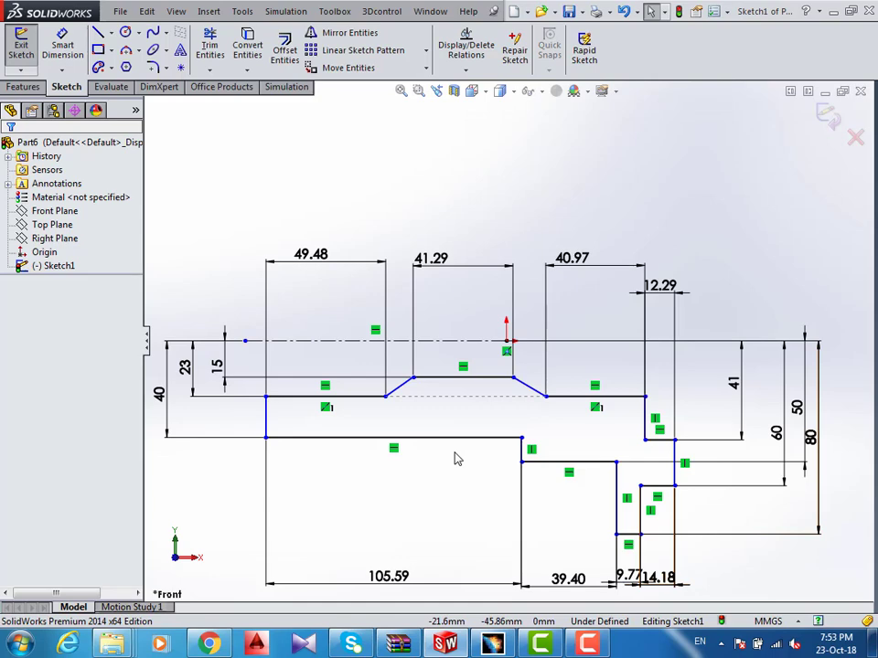
- Change the 105.59 and 39.40 bottom step lengths to 90 and 42 mm
double_click(393, 576)
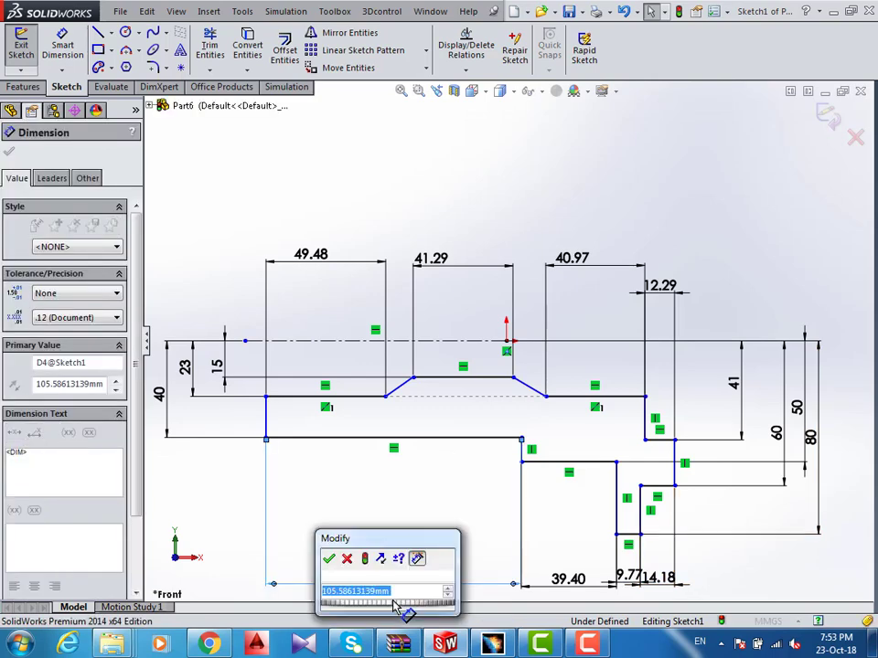
type("90")
key("Return")
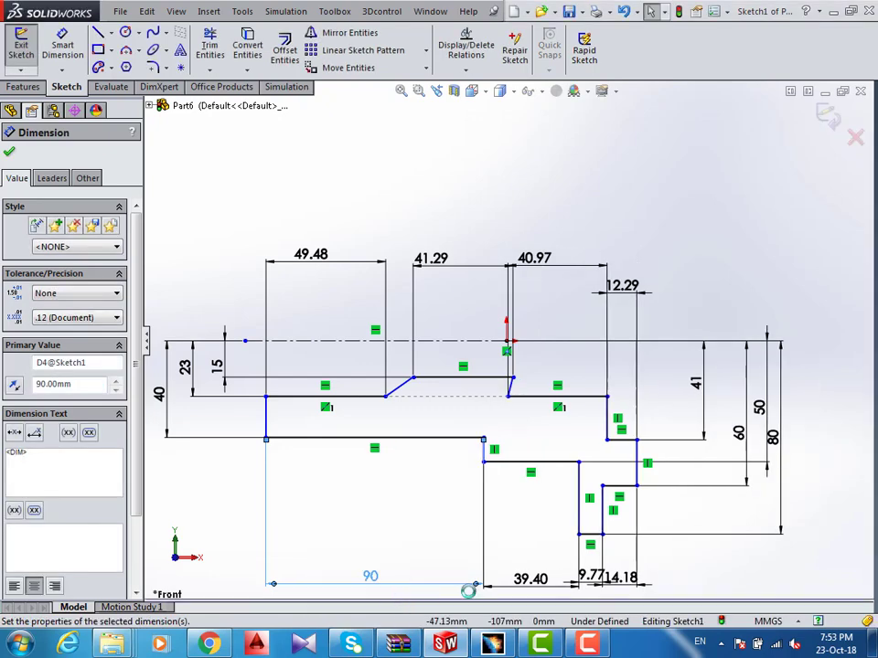
double_click(525, 581)
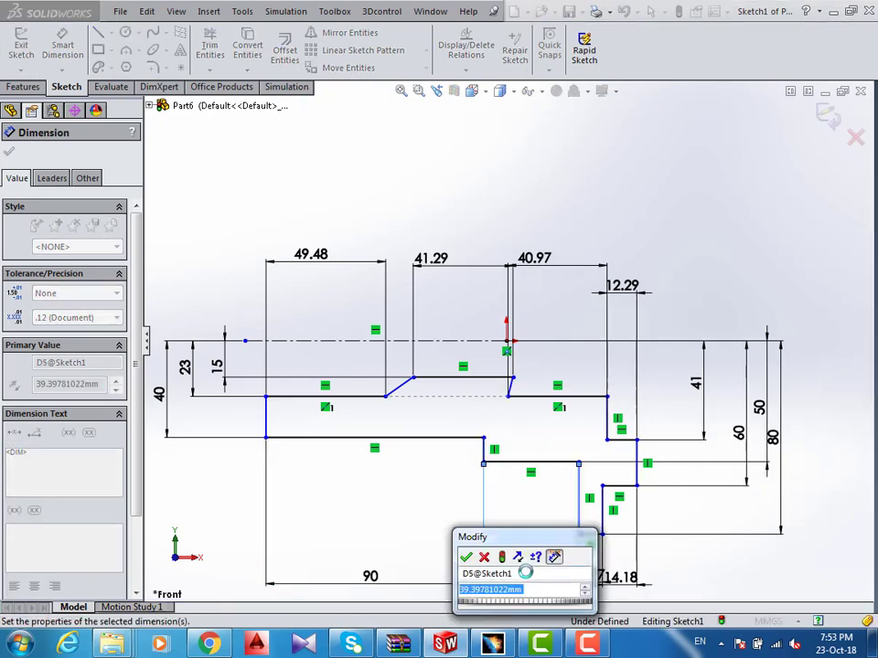
type("42")
key("Return")
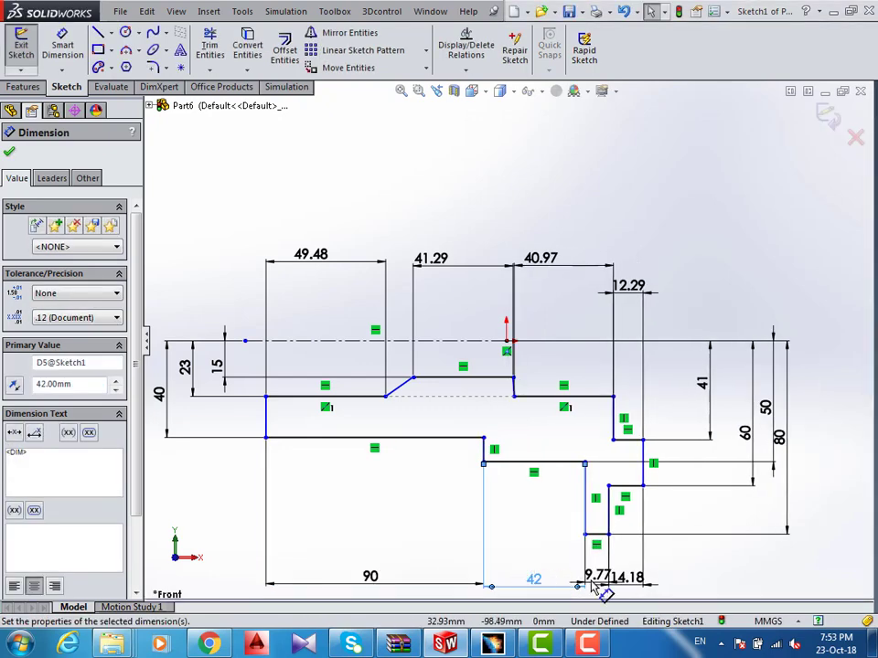
- Set the 9.77 and 14.18 lengths to 12 and 25 mm, and move the 80 dimension right
double_click(593, 576)
type("10")
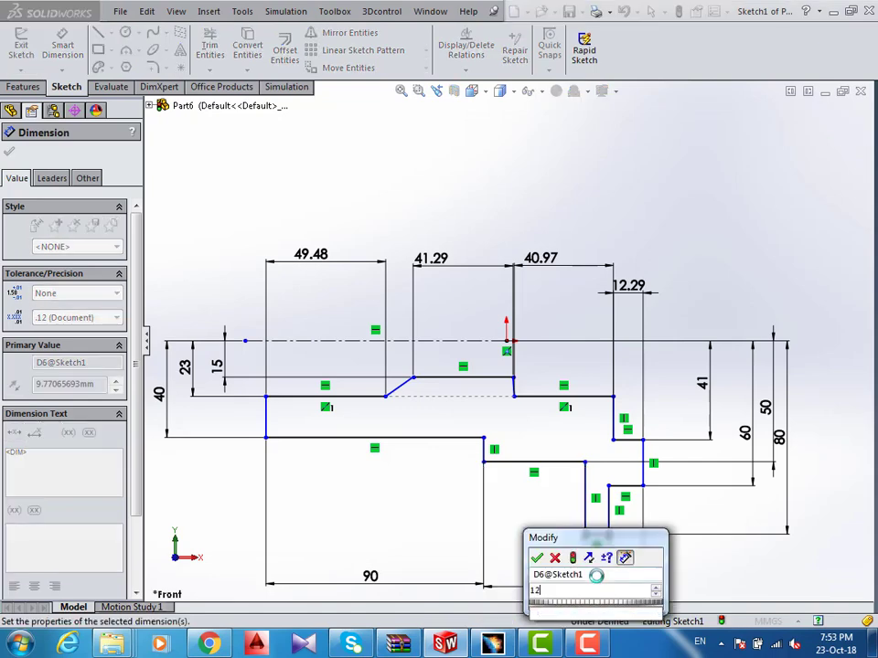
key("Return")
double_click(628, 578)
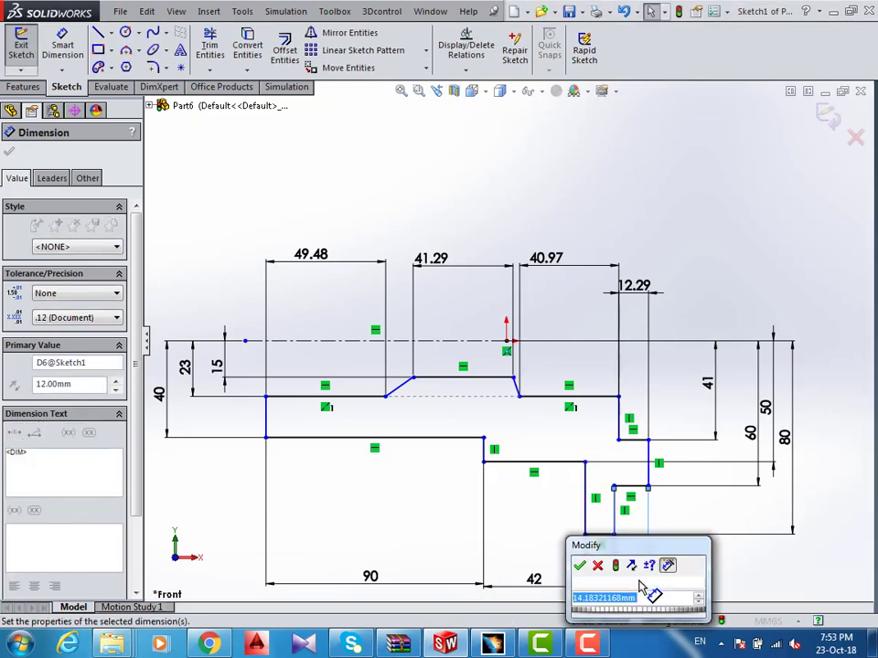
type("25")
key("Return")
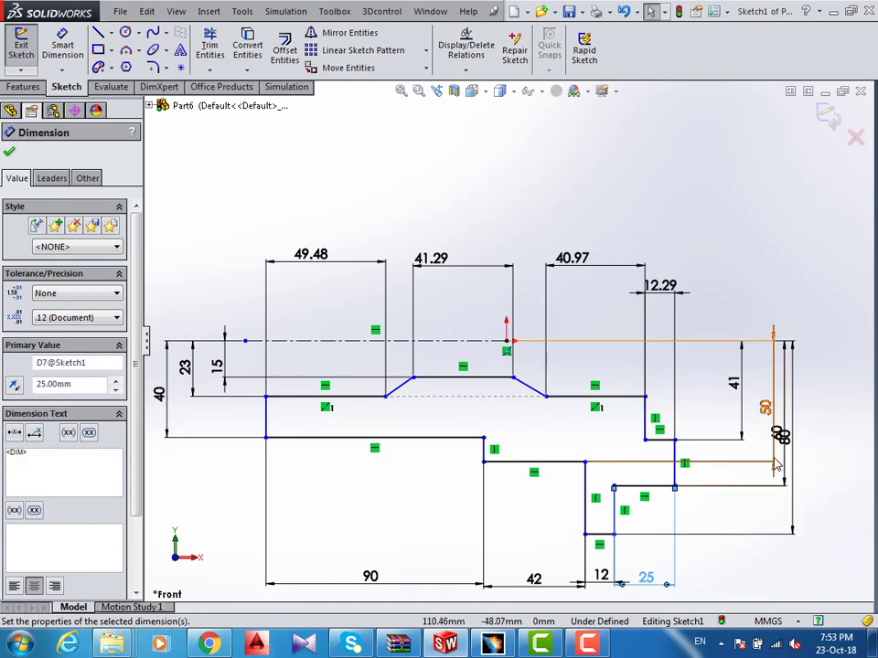
left_click(774, 364)
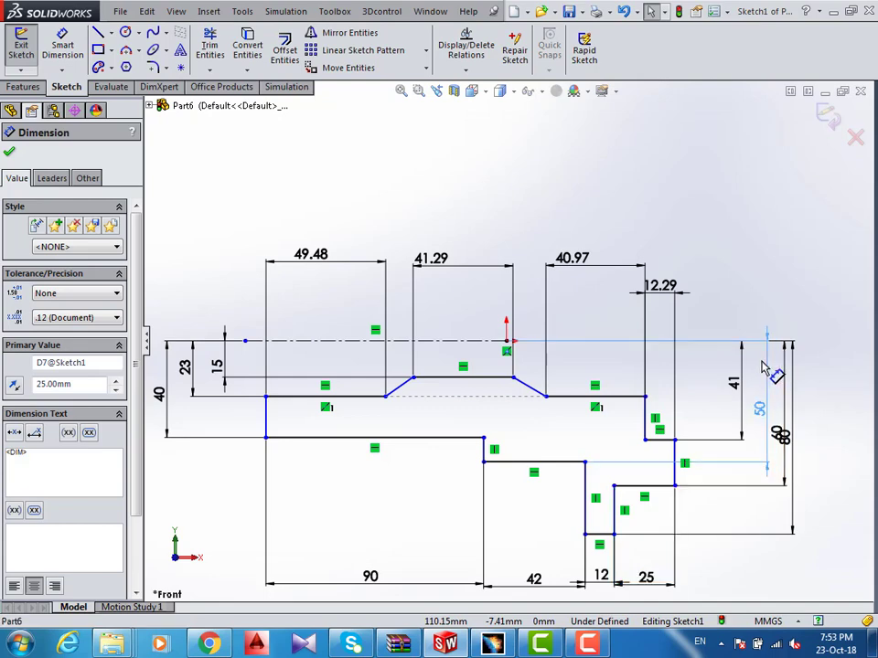
left_click_drag(791, 387, 810, 391)
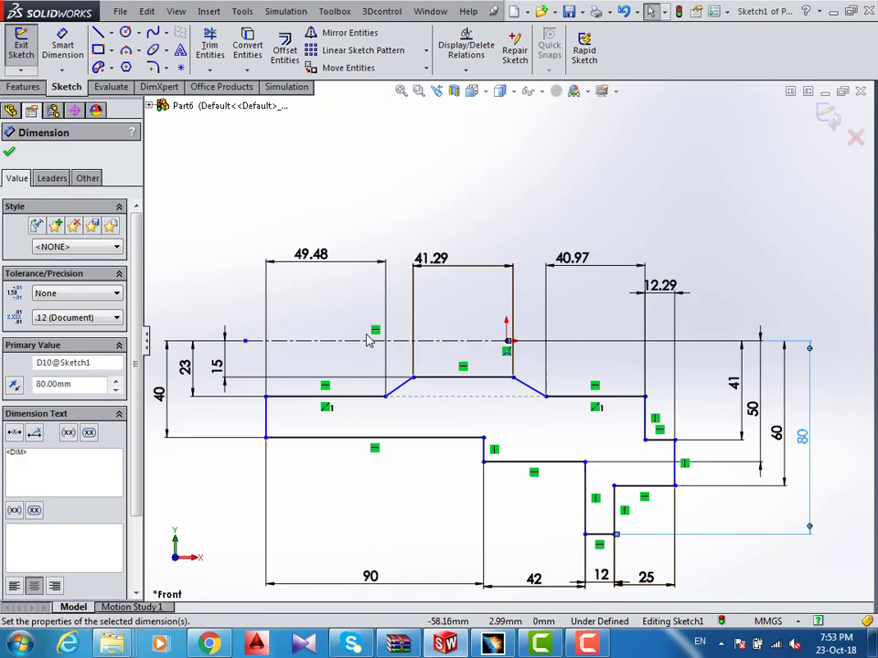
- Change the upper lengths 49.48 and 41.29 to 20 and 65 mm
double_click(322, 259)
type("20")
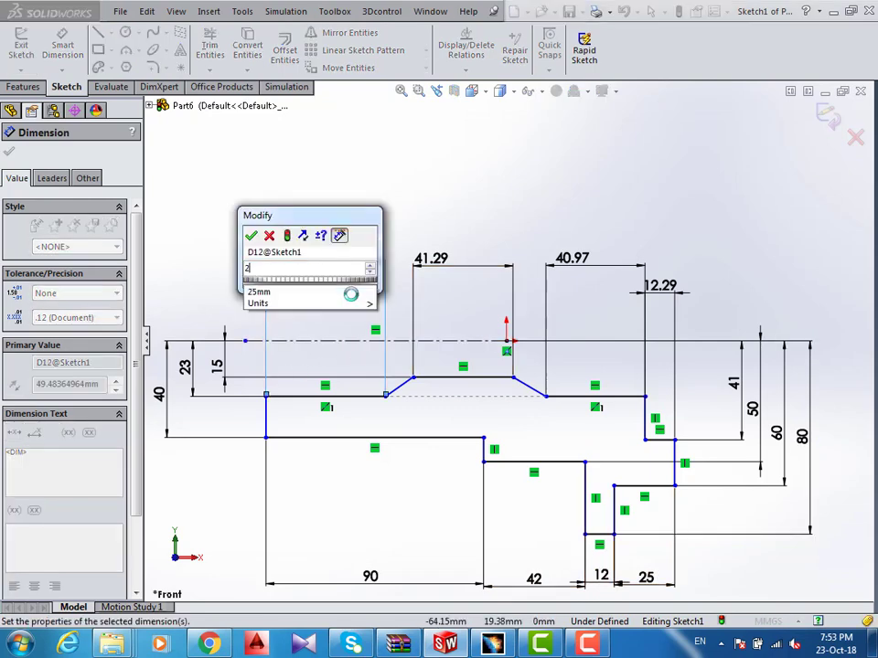
key("Return")
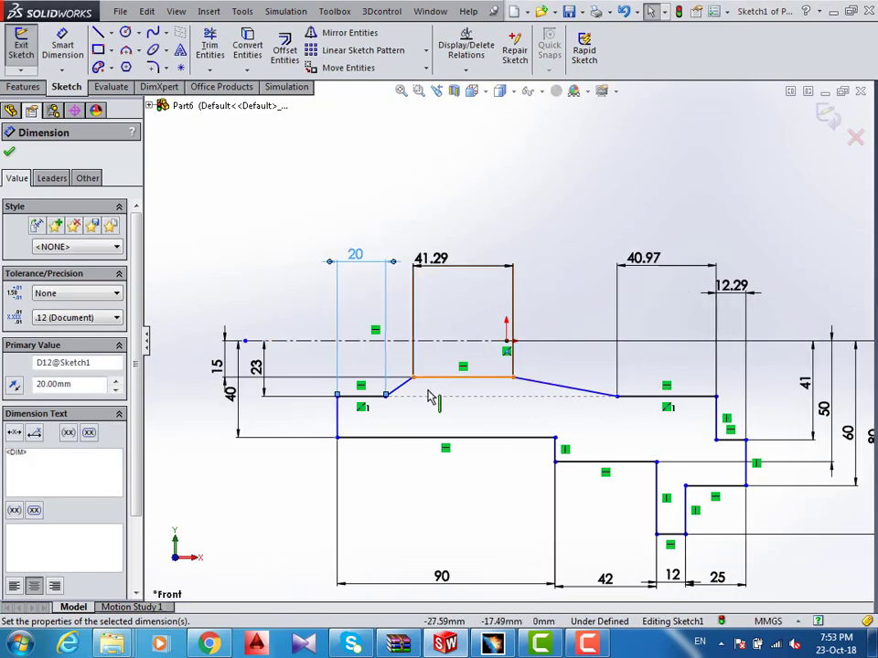
double_click(439, 263)
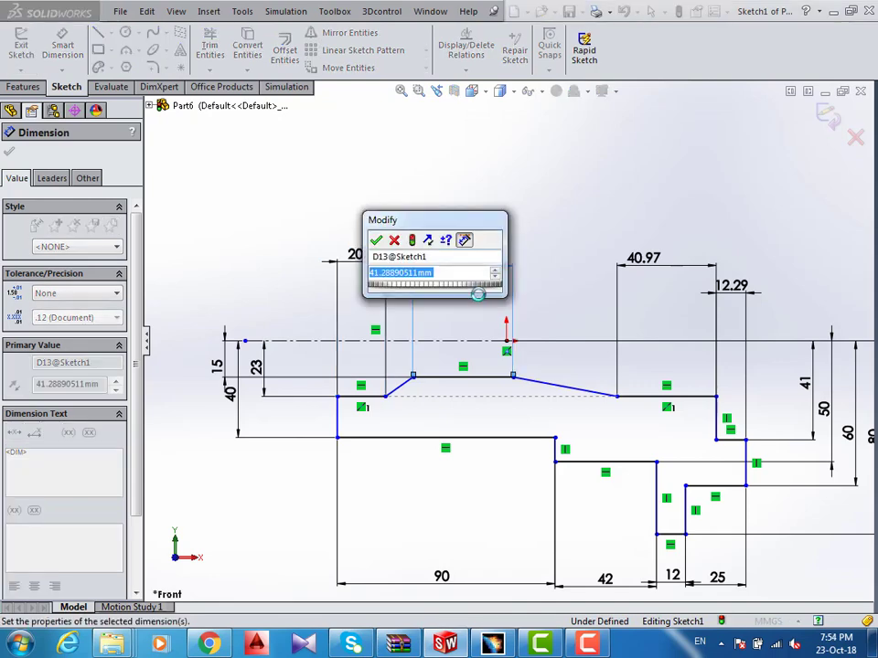
type("65.00mm")
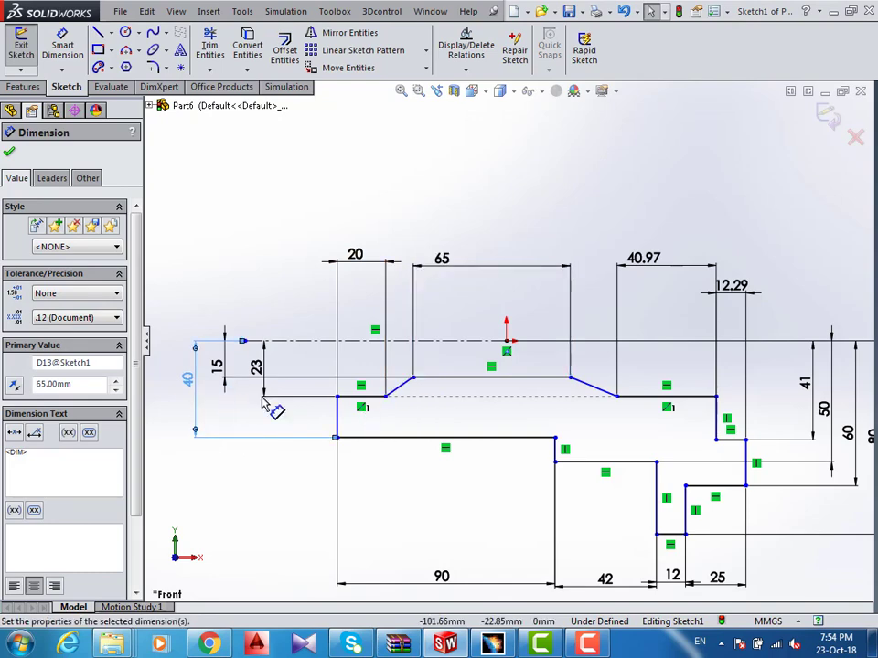
- Move the 40 dimension further left and place the 23 dimension beside it
mouse_move(235, 401)
left_mouse_down()
mouse_move(210, 395)
mouse_move(261, 366)
left_mouse_up()
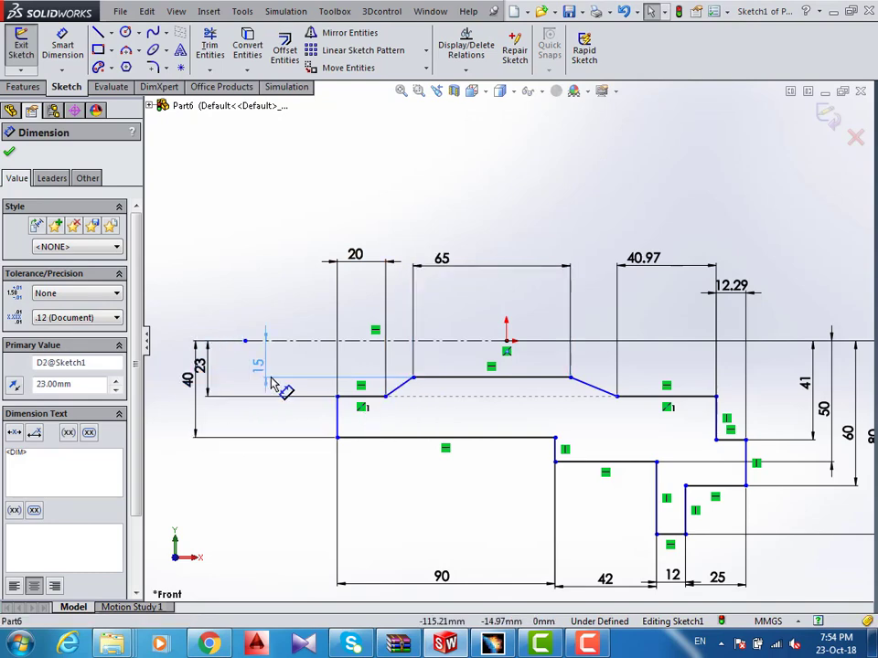
left_click_drag(212, 393, 237, 395)
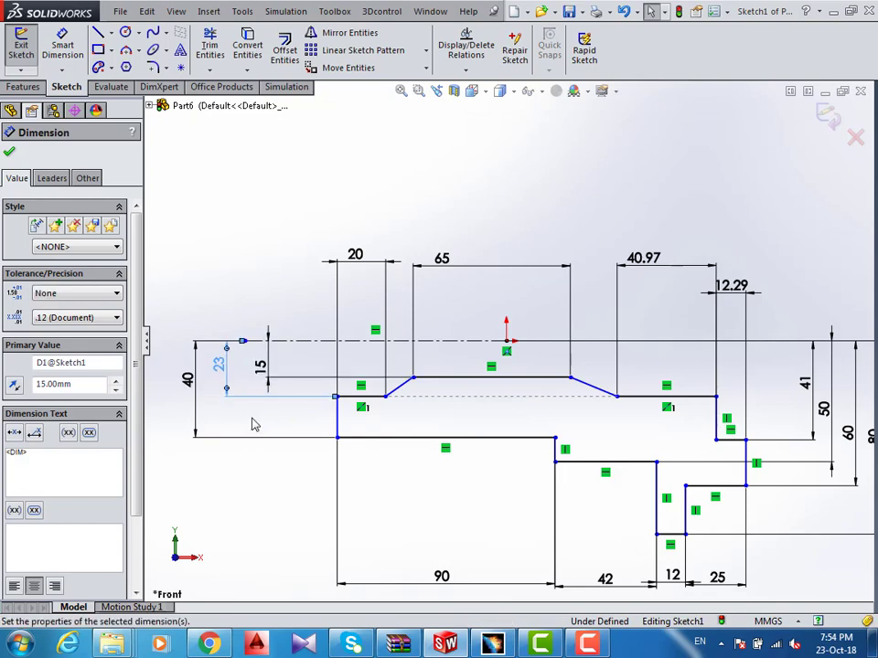
left_click(251, 420)
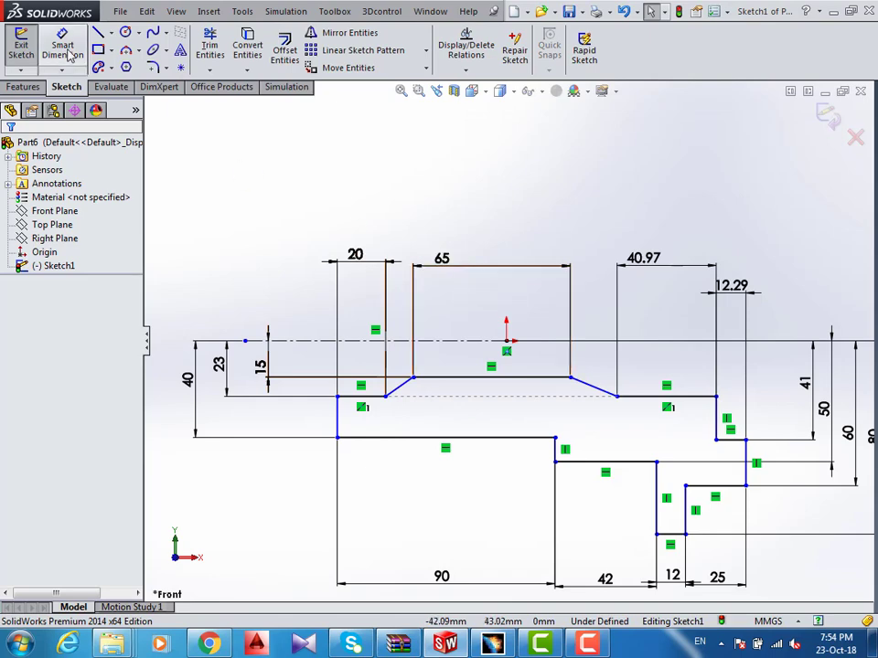
- Dimension the left chamfer's endpoints to a 10 mm width
left_click(69, 55)
left_click(413, 376)
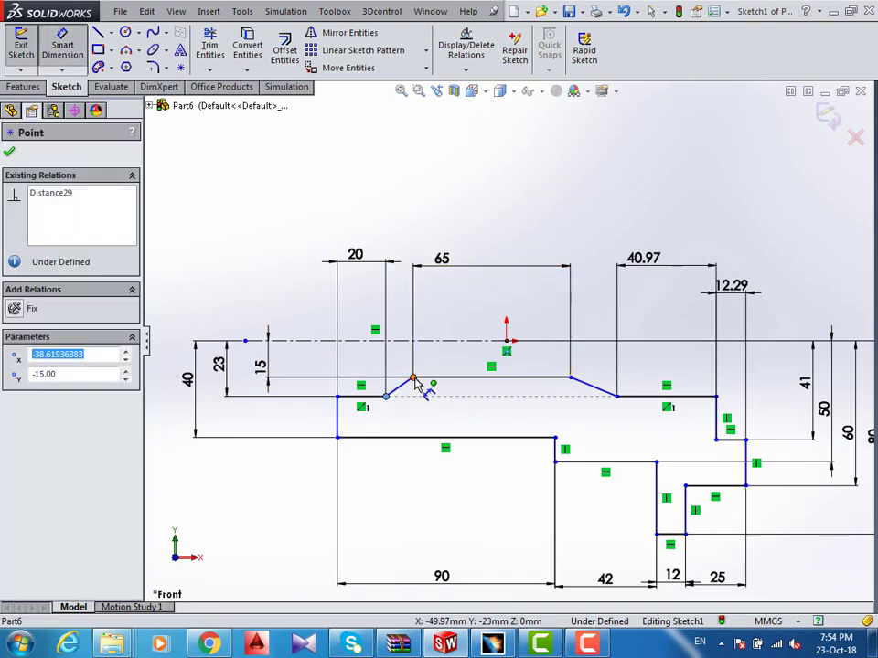
left_click(385, 396)
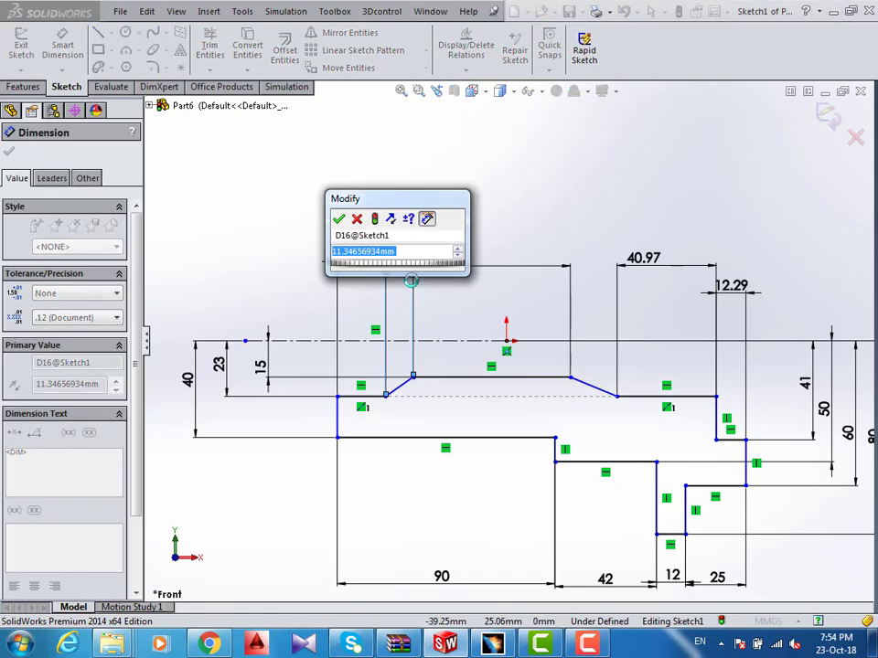
type("10")
key("Return")
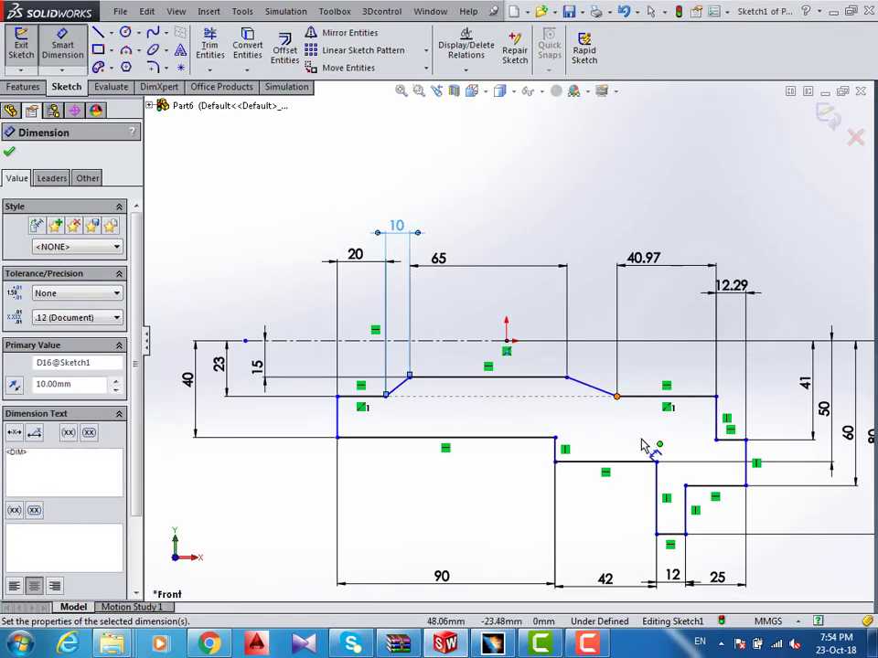
- Add a 69.97 mm dimension from the origin to the left vertical line
left_click(505, 346)
left_click(338, 416)
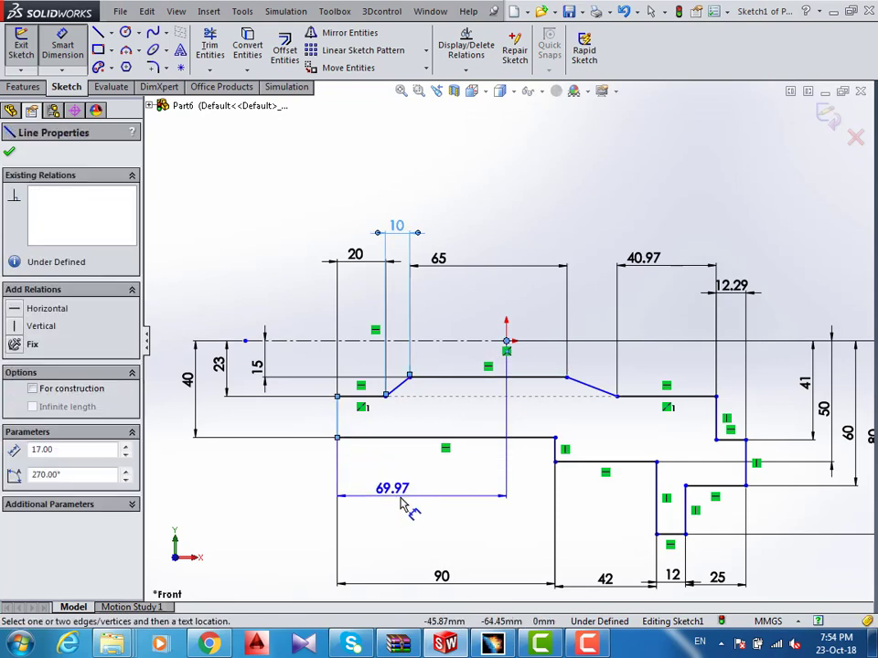
left_click(404, 507)
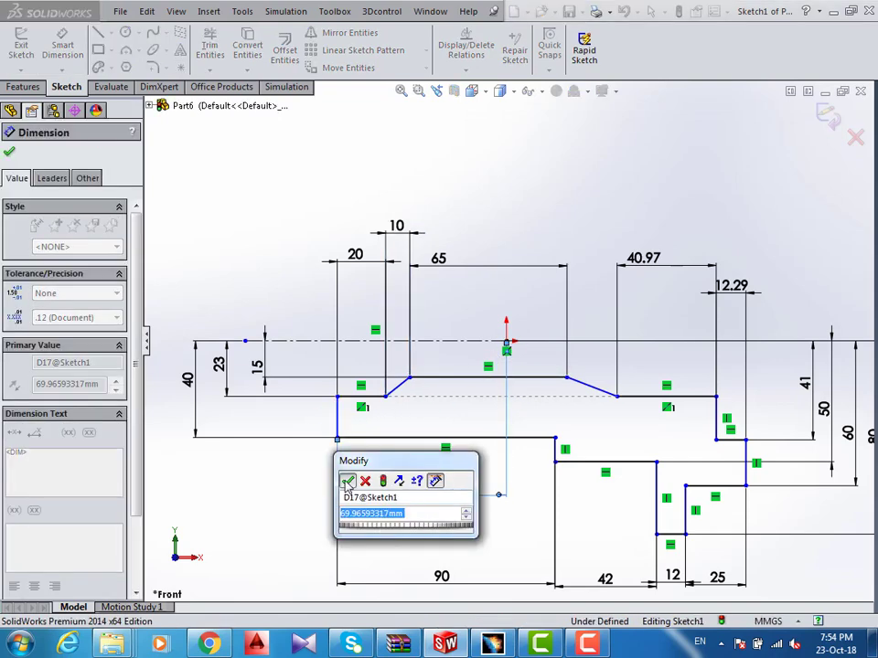
left_click(347, 482)
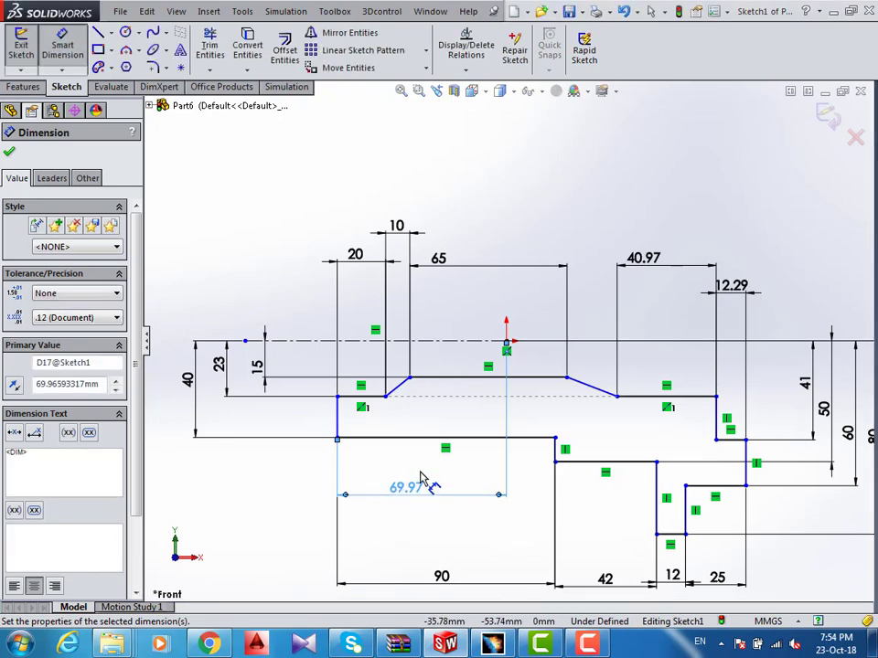
key("Escape")
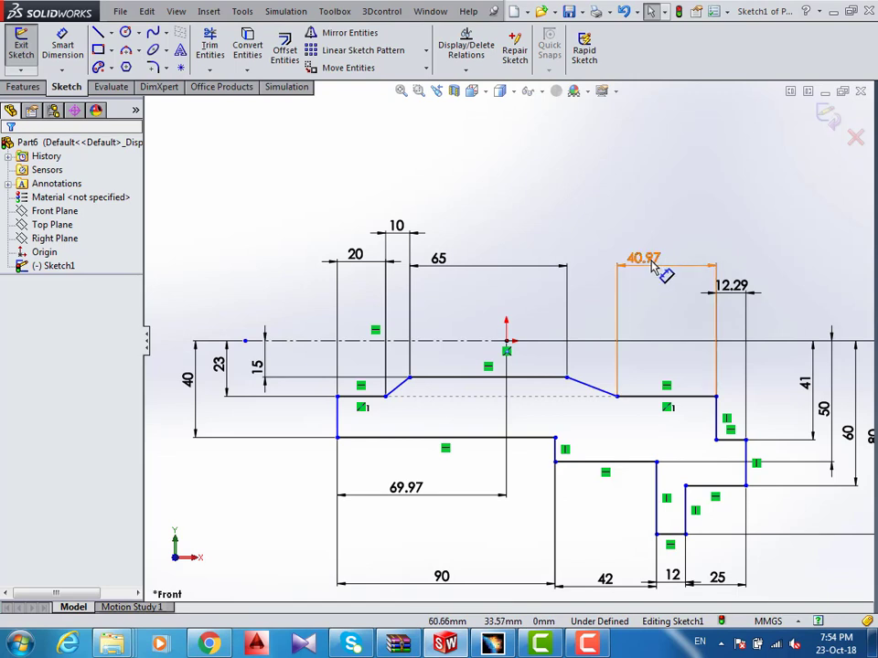
- Change the 40.97 and 12.29 top lengths to 44 and 20 mm
double_click(651, 263)
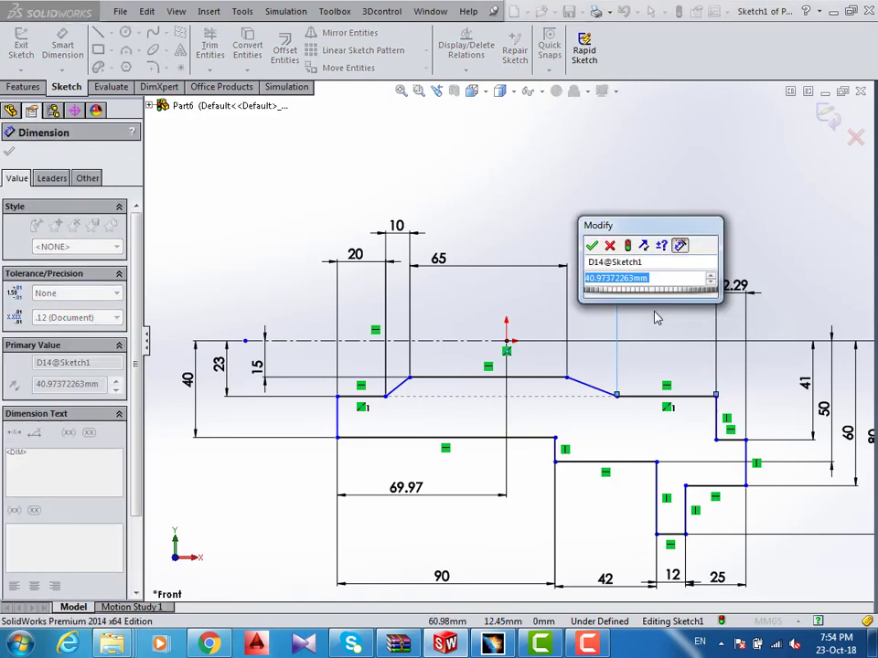
type("44")
key("Return")
double_click(732, 285)
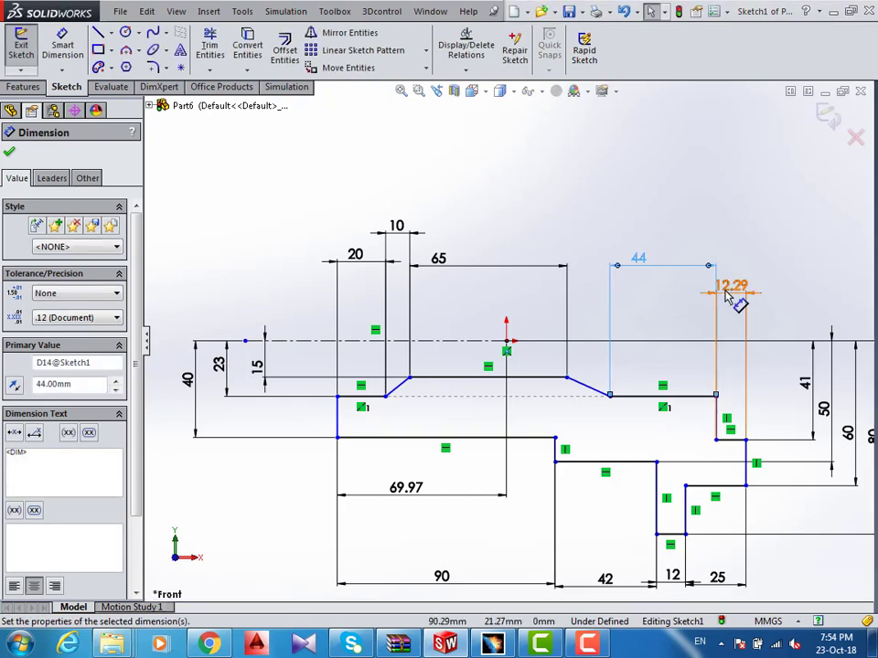
type("20")
key("Return")
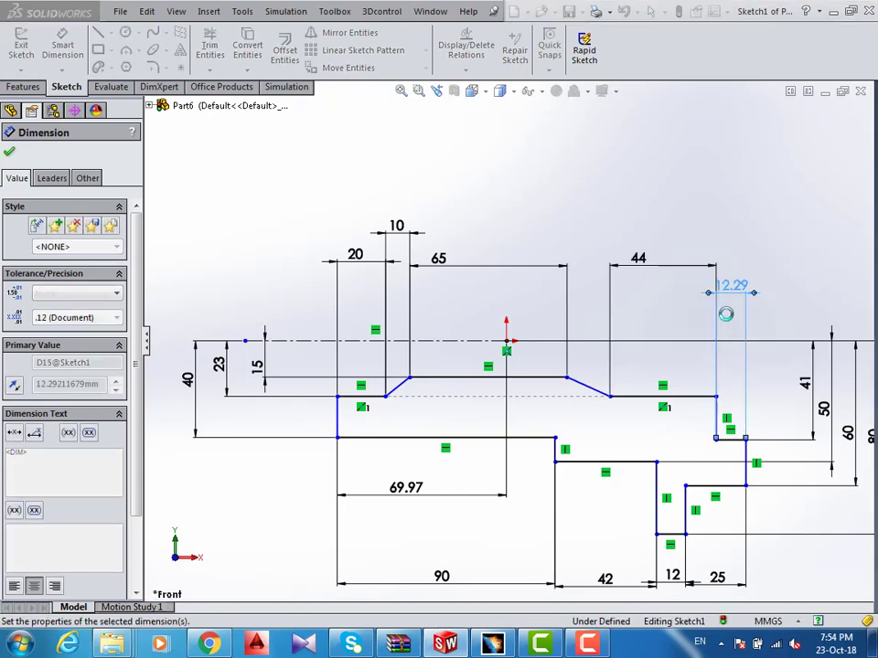
- Undo an accidental chamfer drag and make the short left line Vertical, fully defining the sketch
left_click(576, 392)
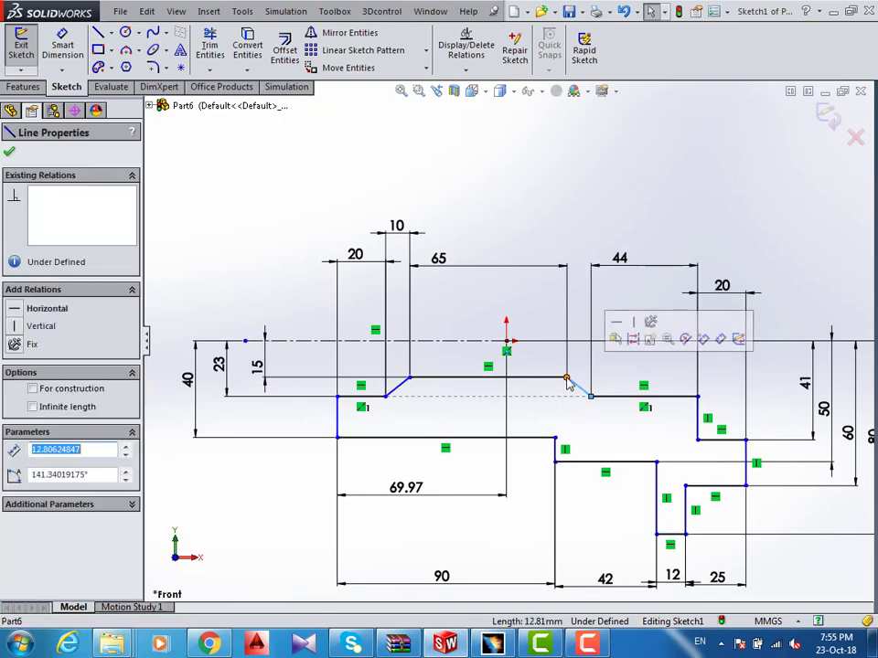
left_click_drag(567, 379, 548, 377)
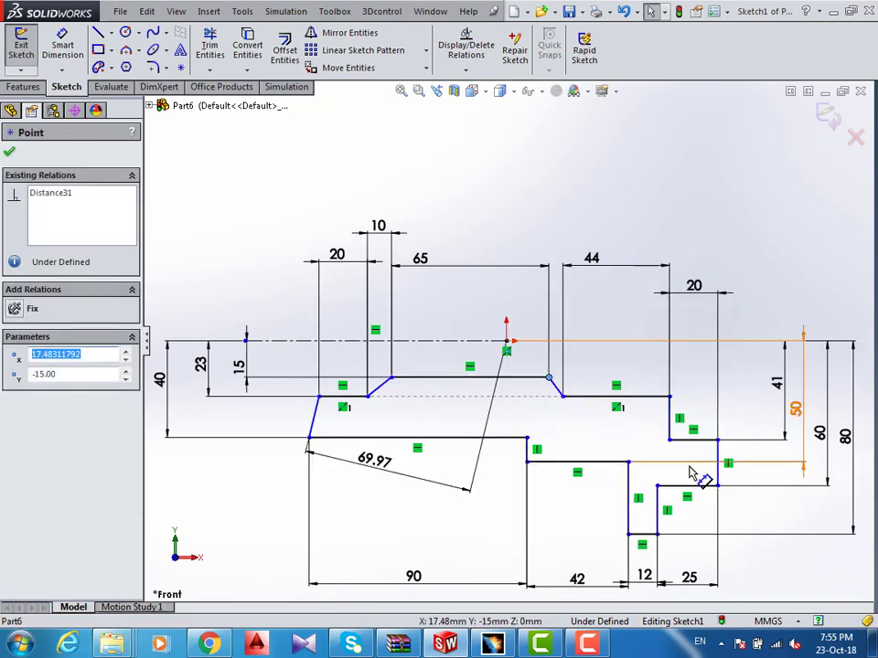
key("ctrl+z")
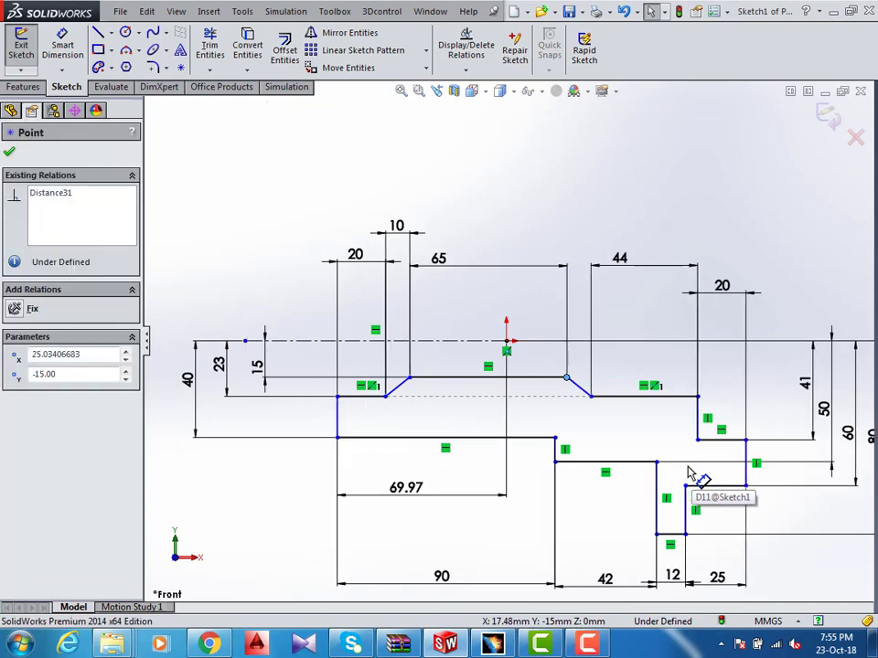
left_click(337, 420)
left_click(16, 326)
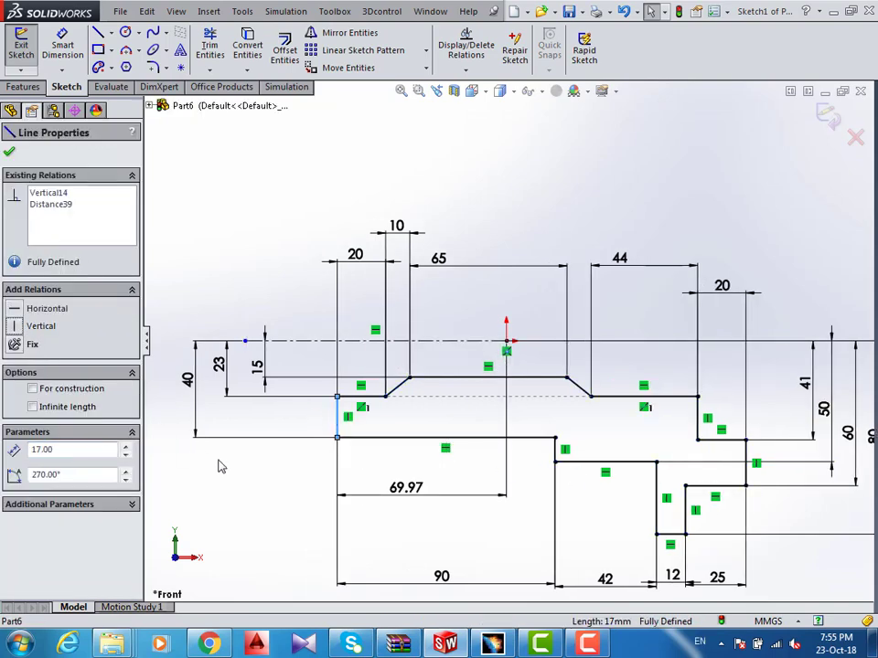
left_click(233, 471)
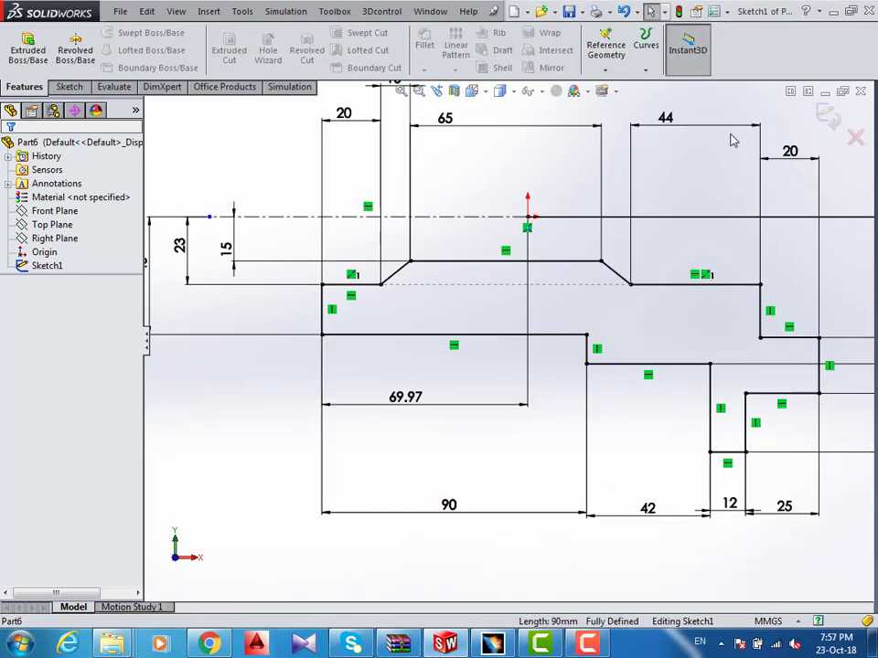
- Exit Sketch1, leaving the fully defined shaft profile and centerline
left_click(832, 124)
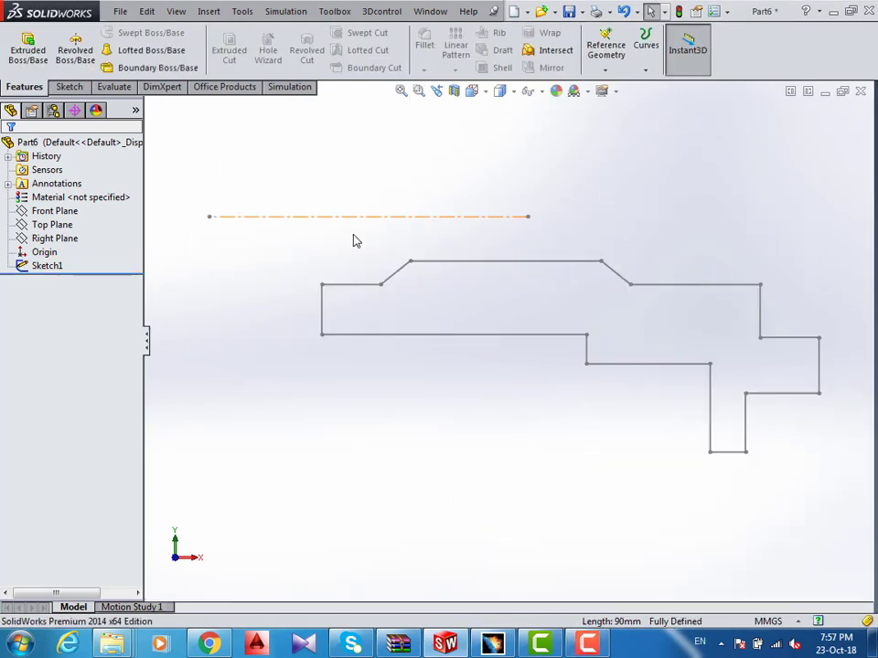
- Revolve the profile 360° Blind about centerline Line17 into Revolve1, then inspect the shaft
middle_click_drag(355, 241, 478, 288)
left_click(73, 50)
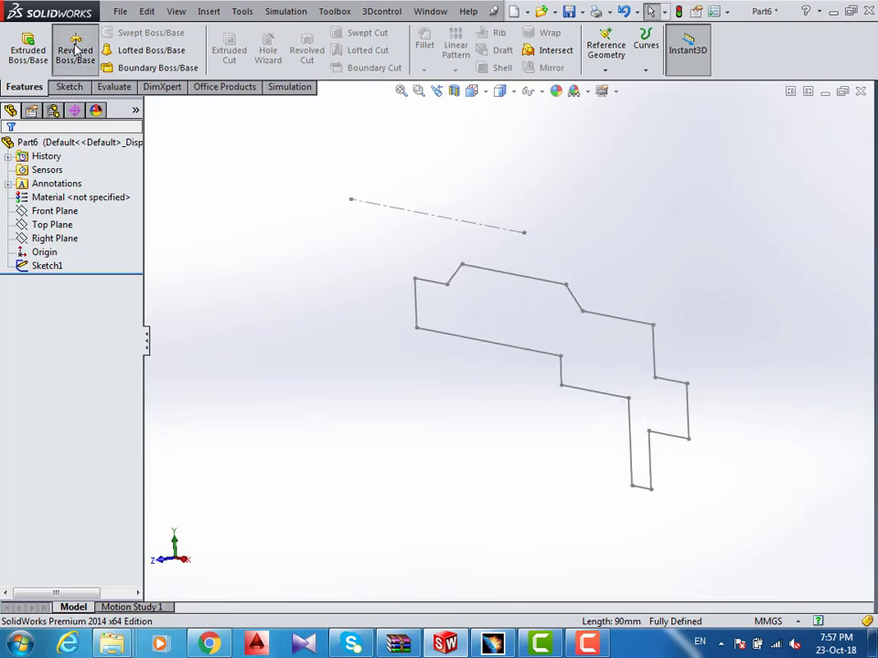
left_click(491, 277)
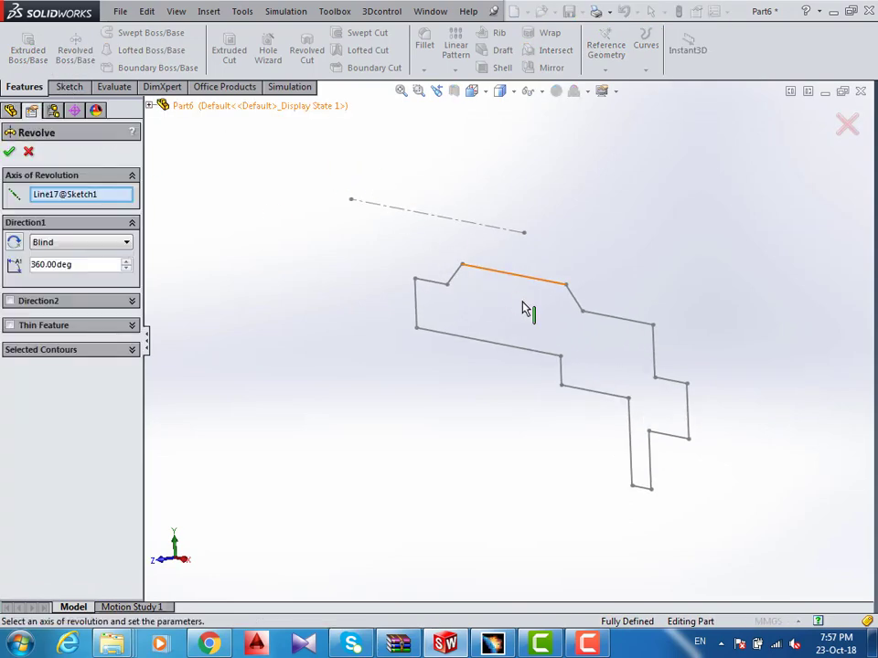
left_click(831, 115)
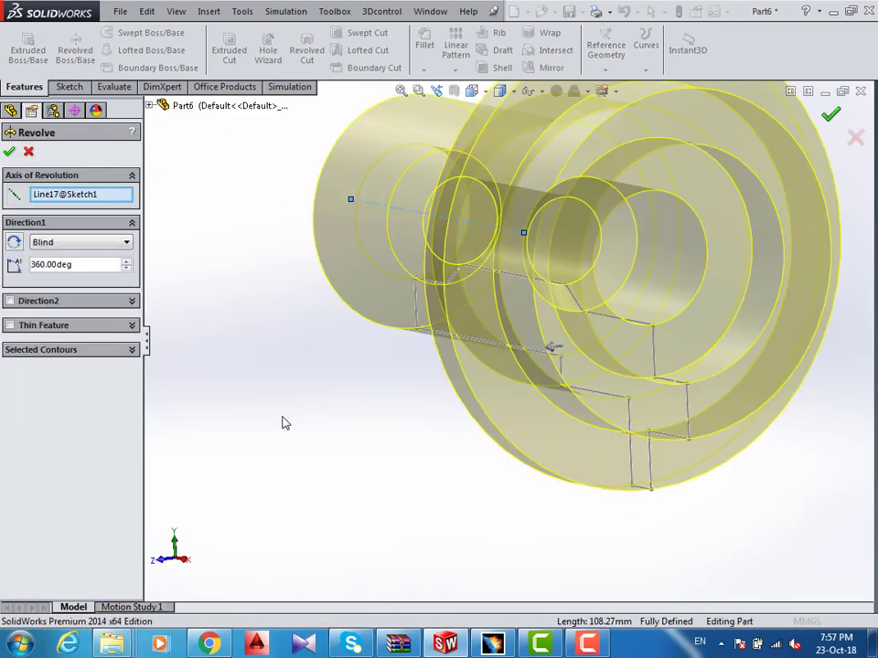
middle_click_drag(430, 396, 509, 380)
scroll(447, 405, "up", 5)
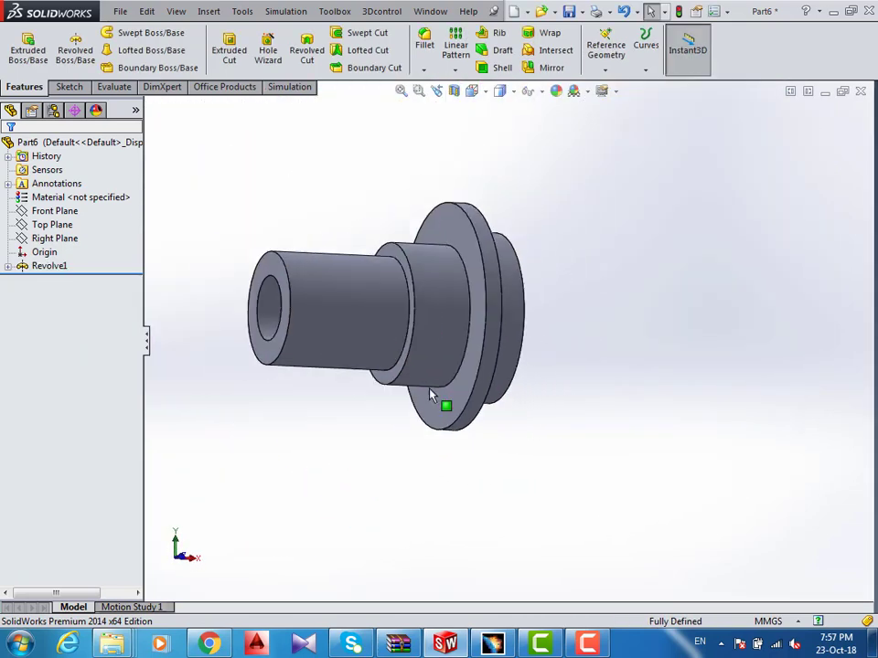
mouse_move(447, 405)
middle_mouse_down()
mouse_move(427, 395)
mouse_move(454, 423)
mouse_move(428, 424)
middle_mouse_up()
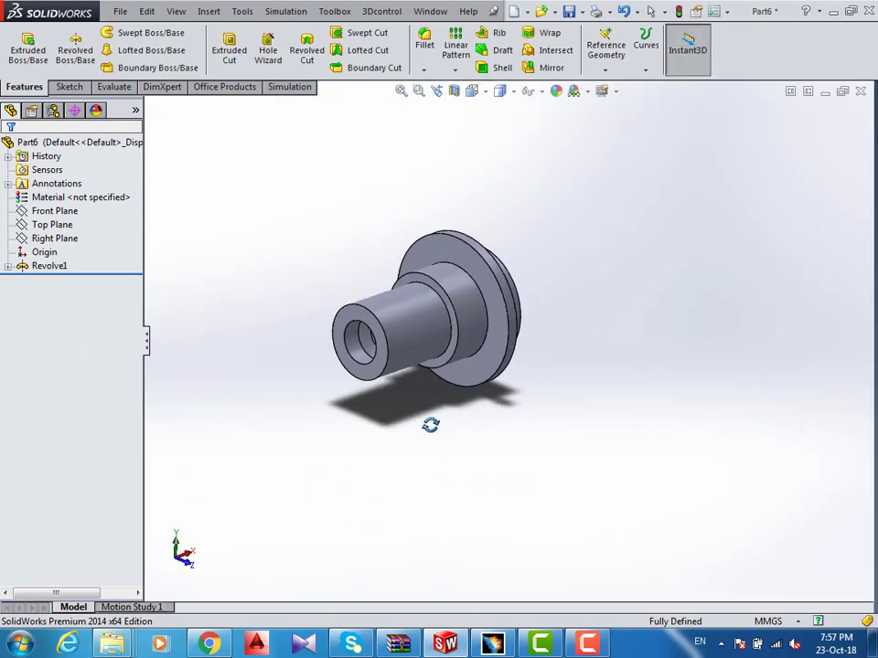
scroll(447, 329, "down", 3)
scroll(541, 339, "down", 3)
middle_click_drag(541, 339, 554, 446)
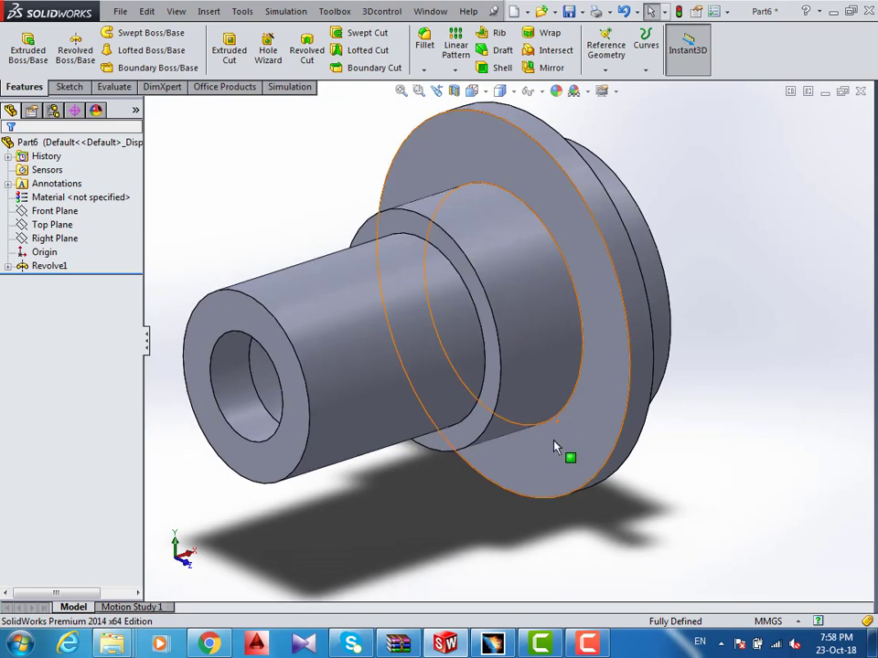
- Start Sketch2 on the large front face of the flange
left_click(585, 644)
left_click(800, 583)
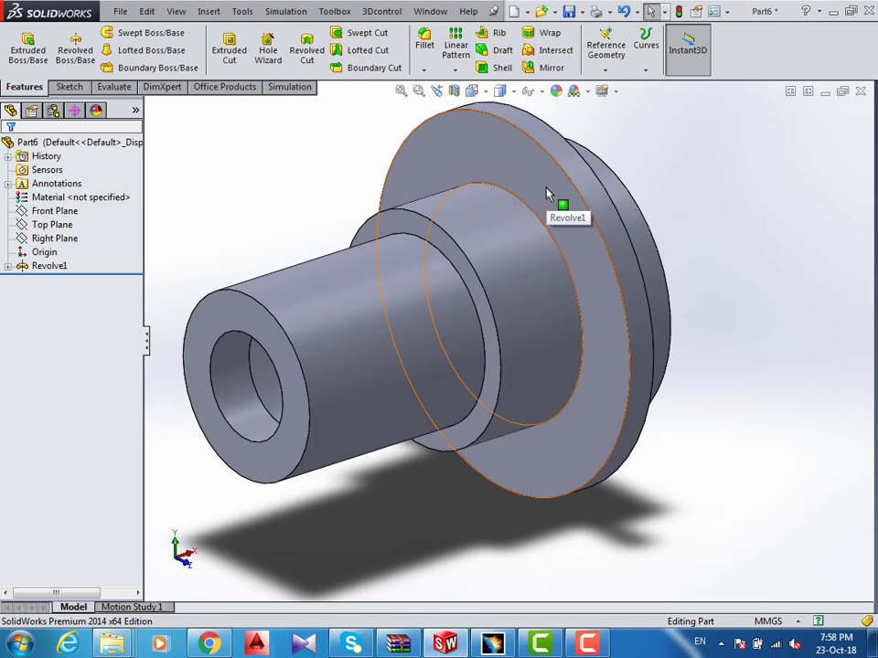
left_click(498, 168)
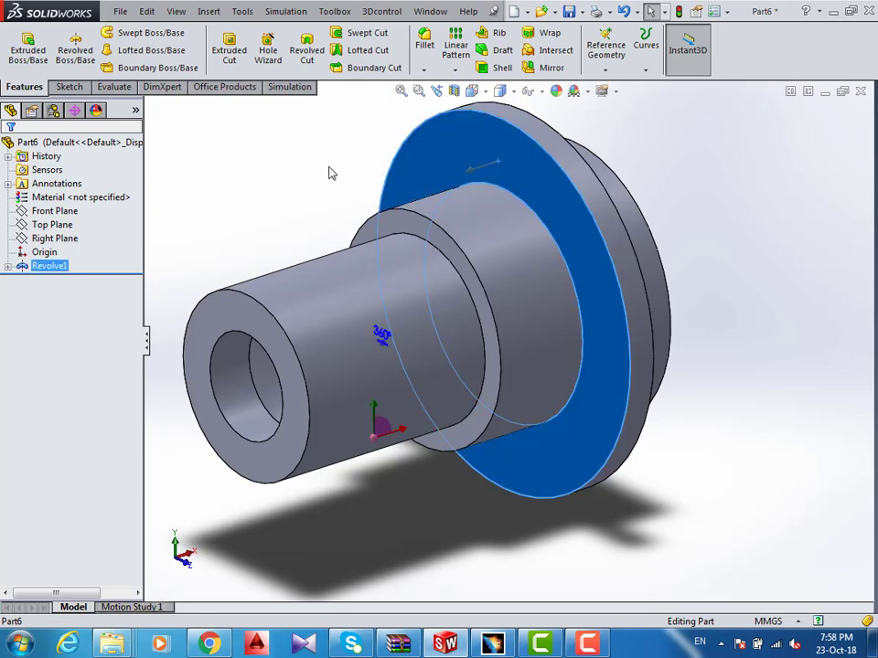
left_click(66, 87)
left_click(20, 41)
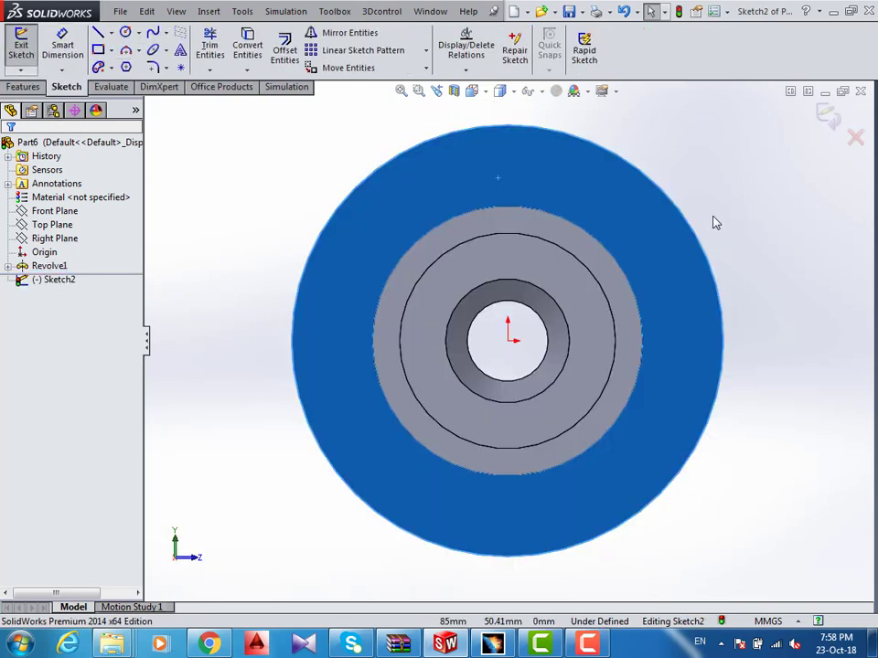
scroll(690, 239, "down", 2)
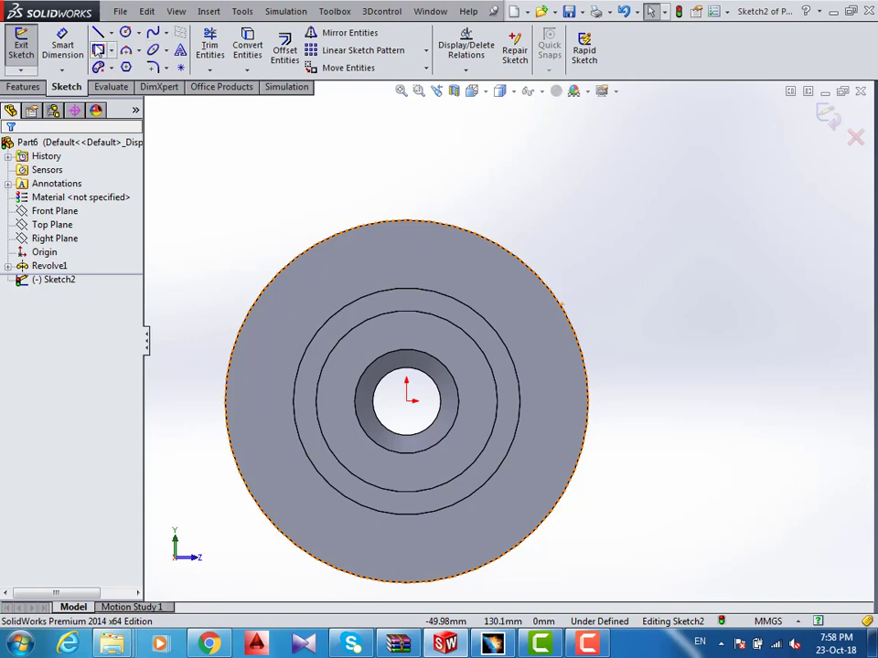
- Draw a circle centred on the flange's top edge
left_click(126, 33)
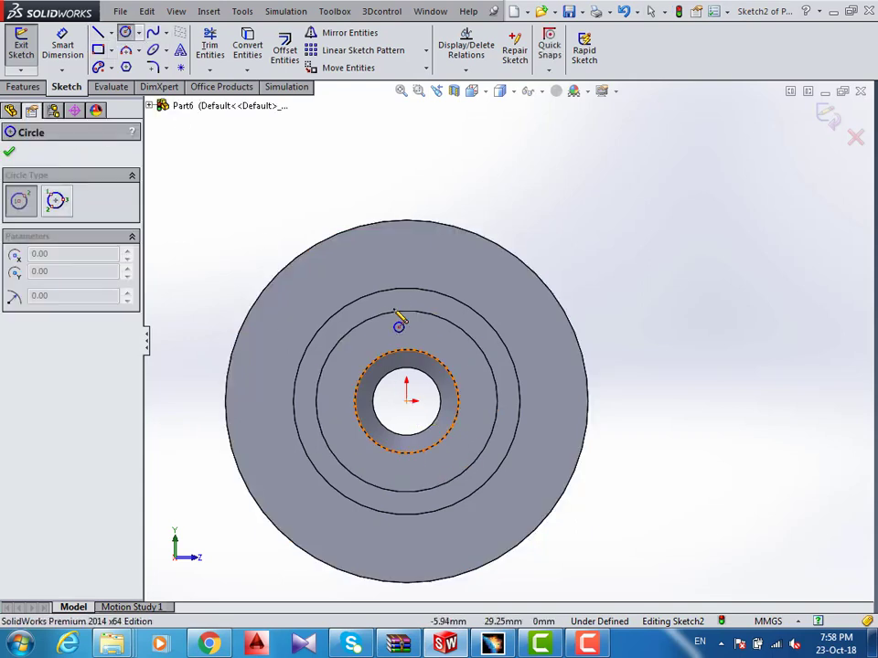
left_click(406, 222)
left_click(445, 249)
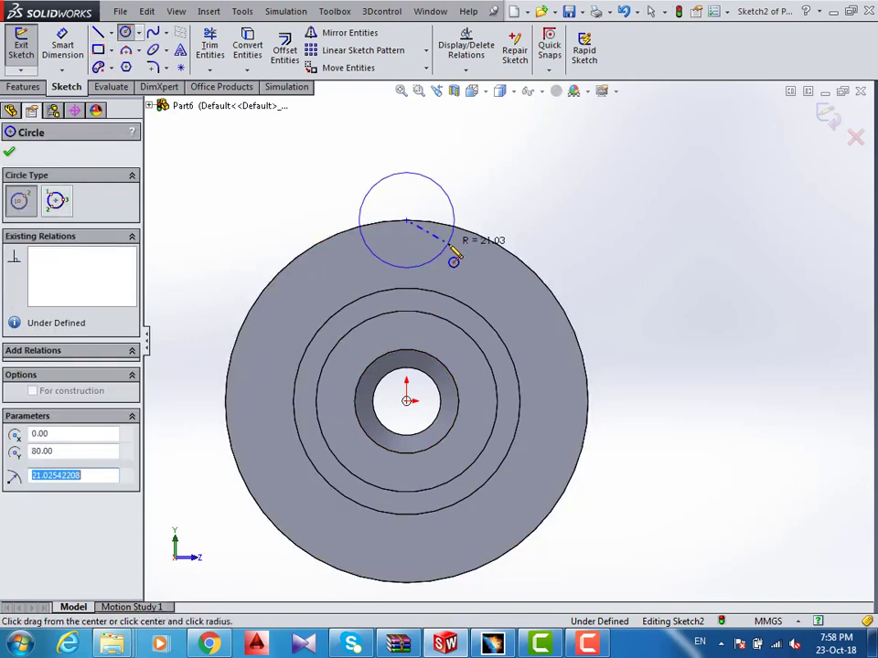
left_click(63, 46)
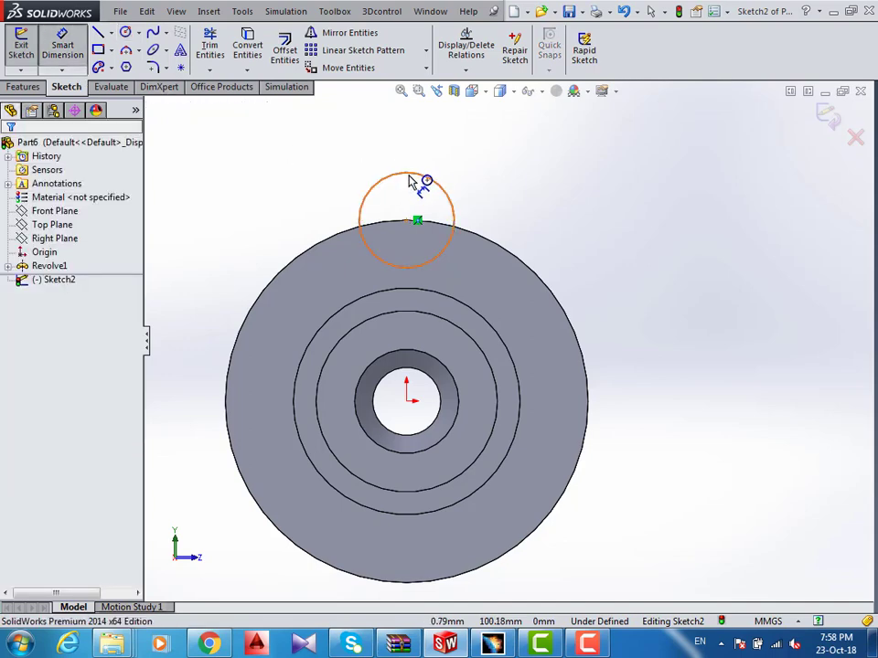
- Dimension the circle to a 40 mm diameter
left_click(416, 179)
left_click(482, 247)
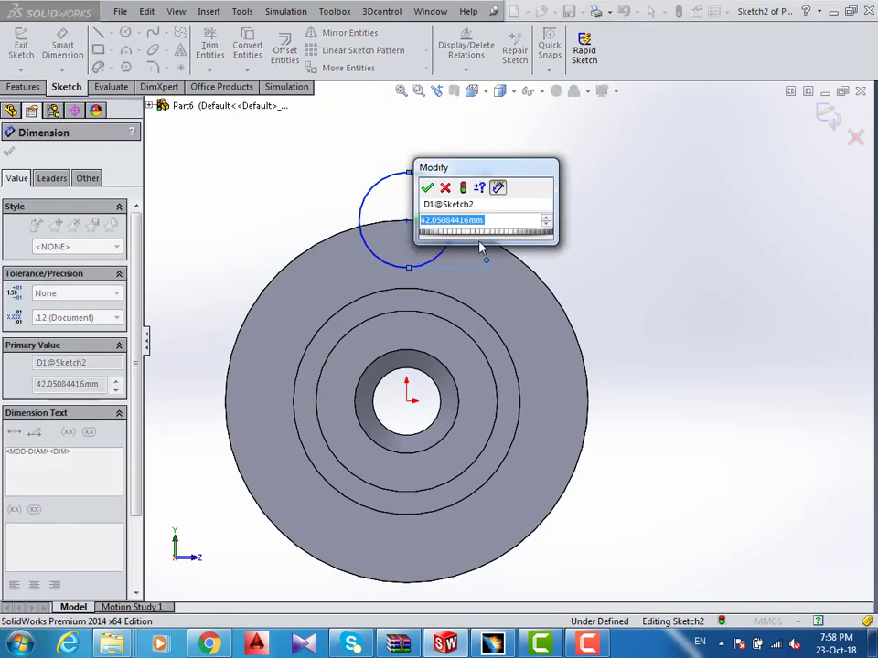
type("40")
key("Return")
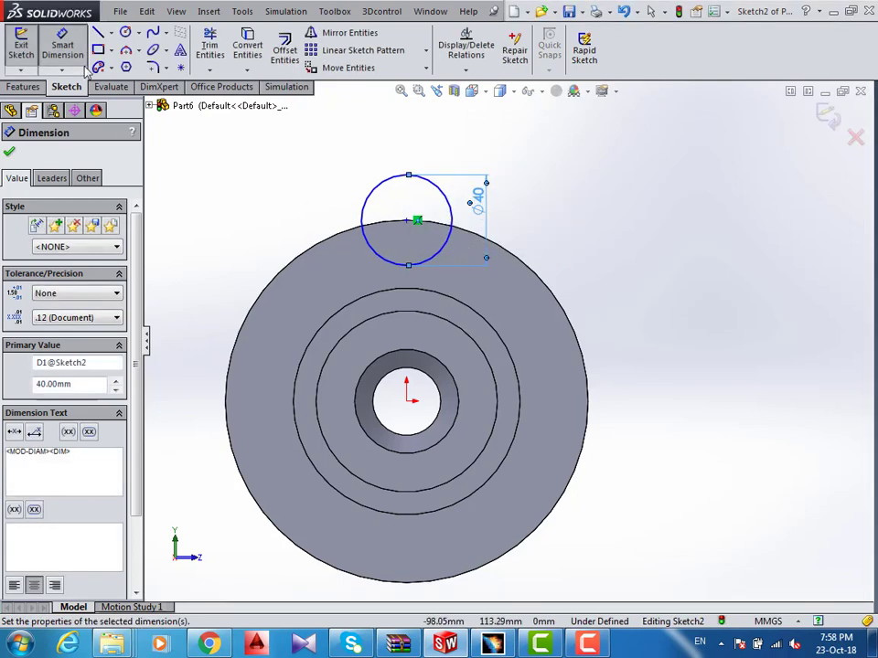
key("Escape")
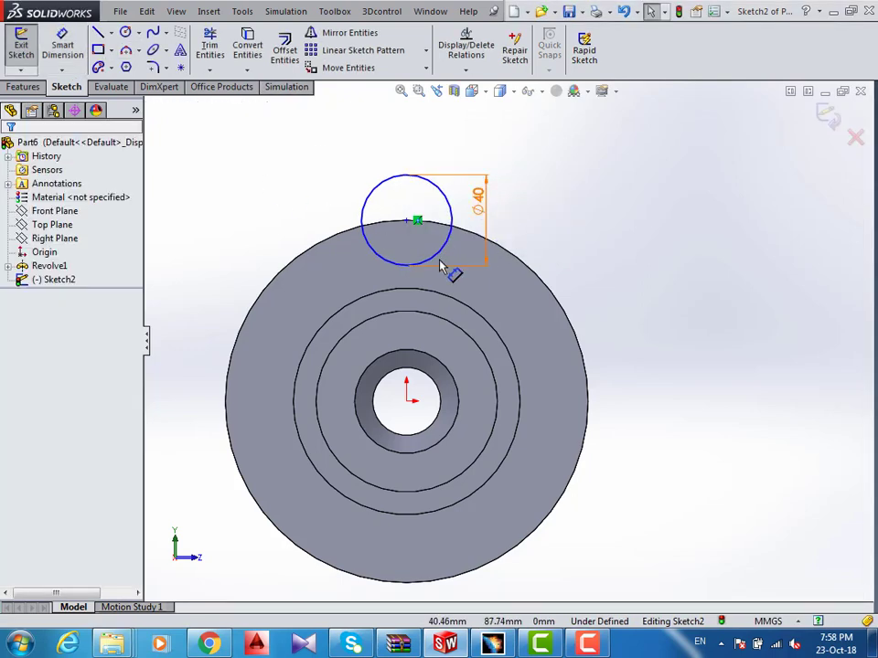
- Add a Vertical relation between the circle centre and the origin, then undo it
left_click(407, 223)
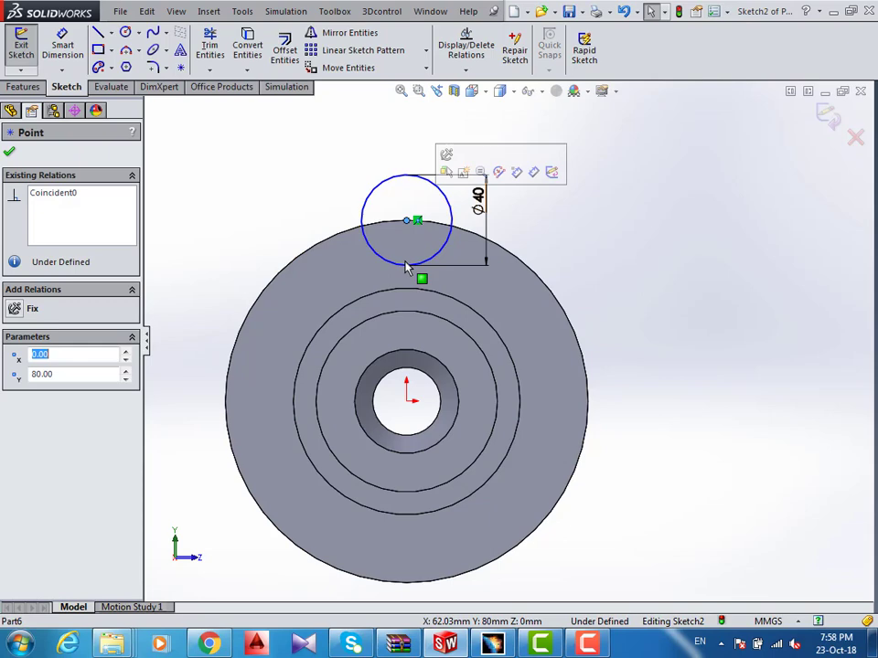
left_click(407, 402, "ctrl")
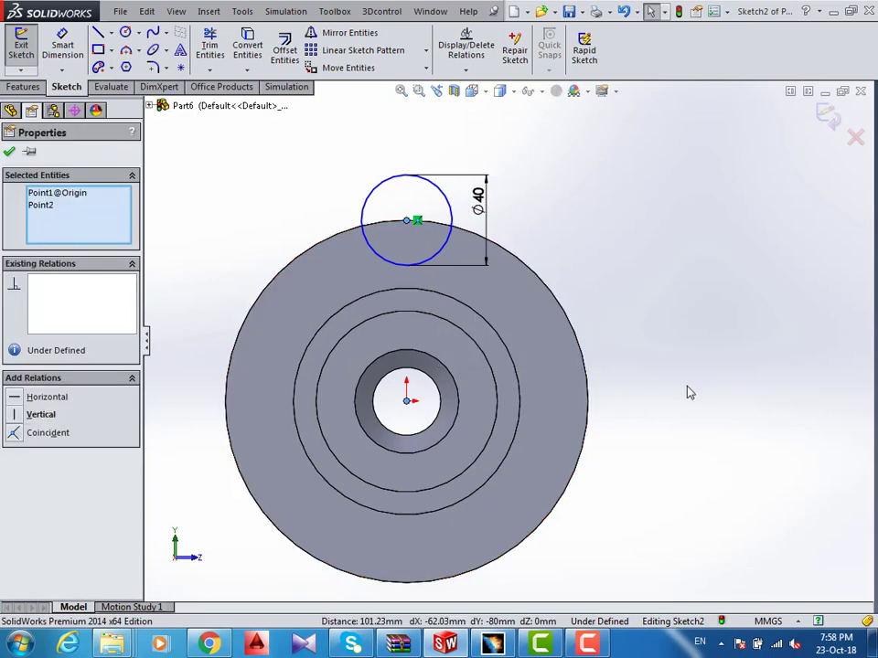
left_click(20, 418)
left_click(602, 353)
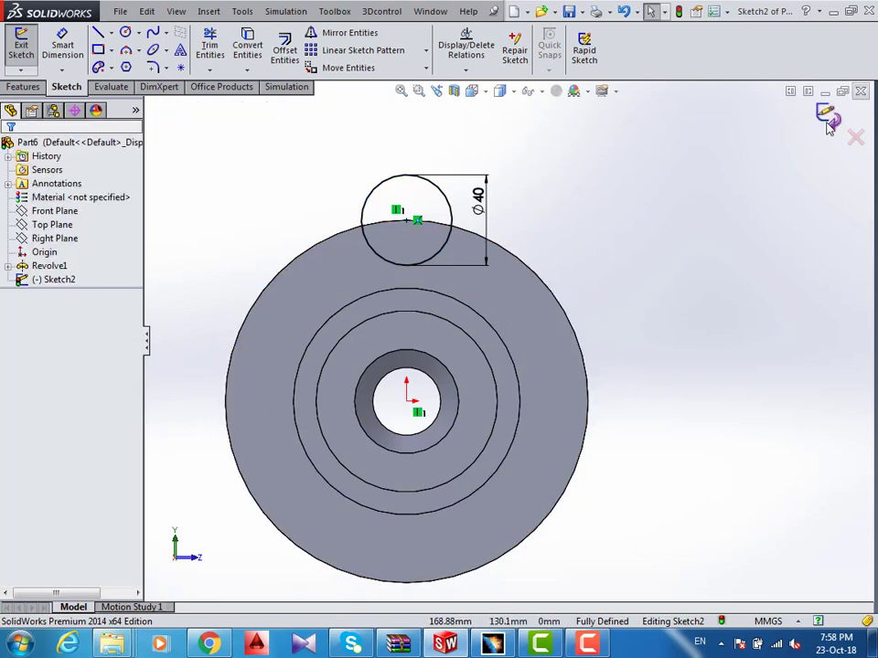
key("ctrl+z")
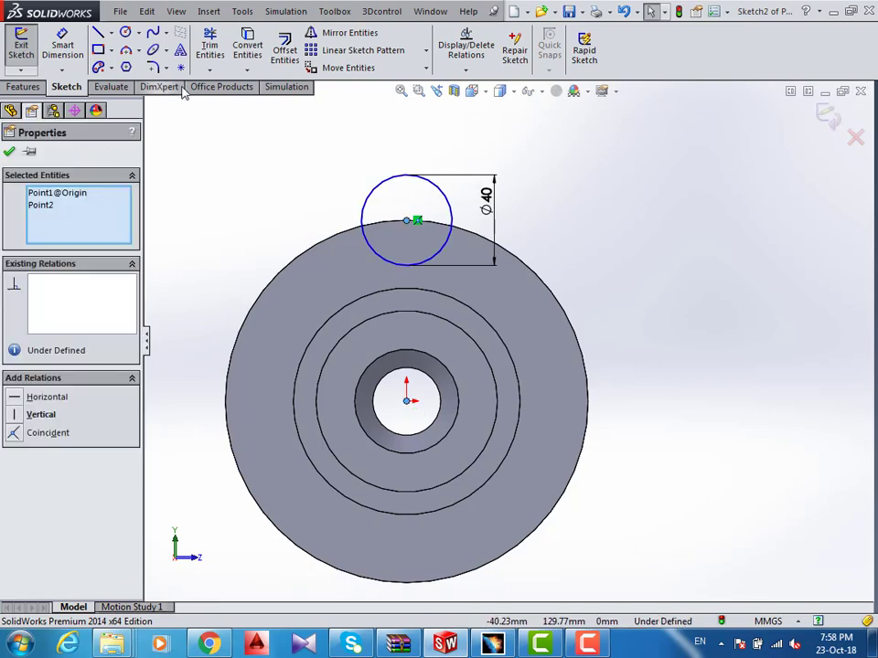
key("Escape")
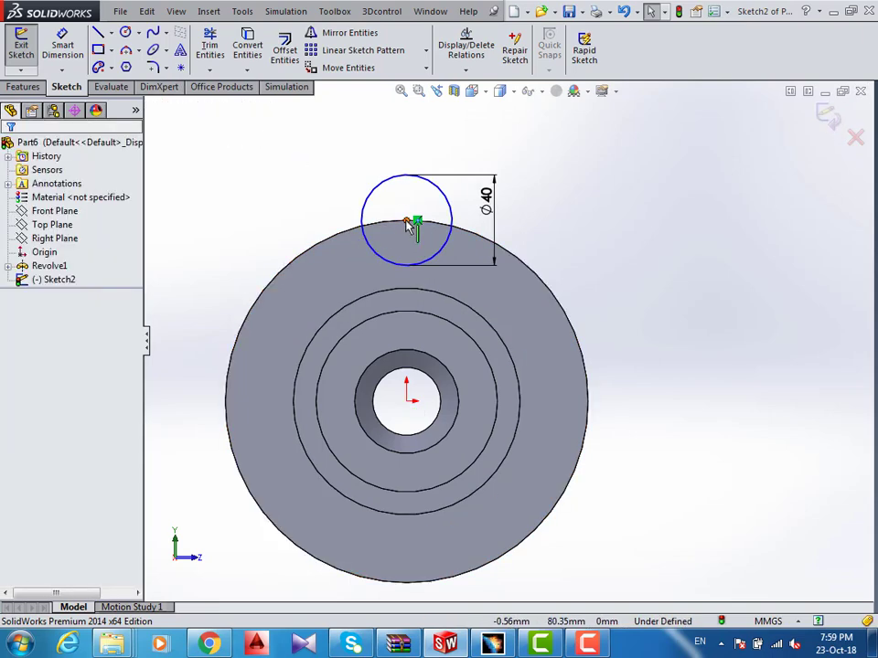
- Reapply the Vertical relation between circle centre and origin, then exit the fully defined Sketch2
left_click(407, 223)
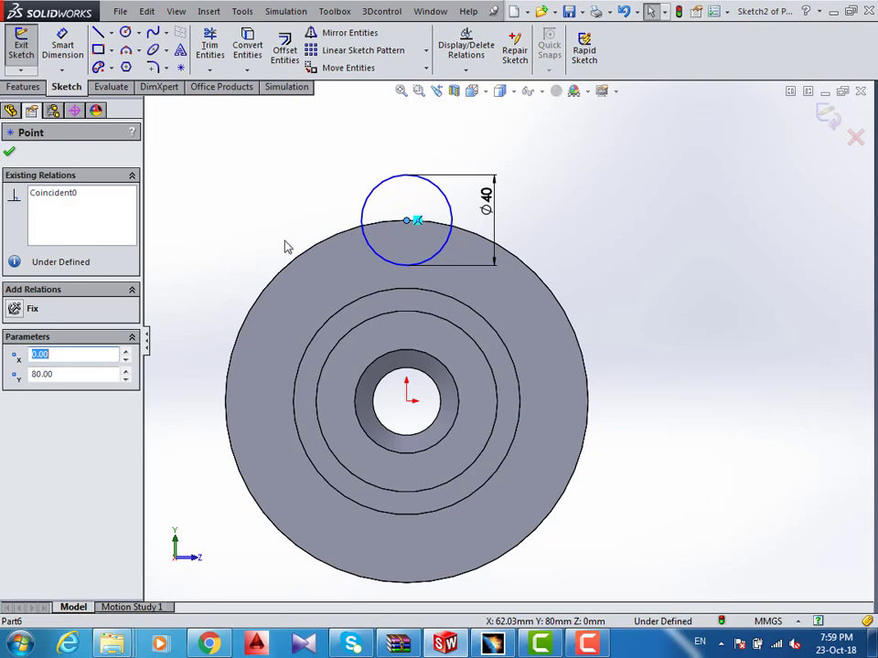
left_click(408, 403)
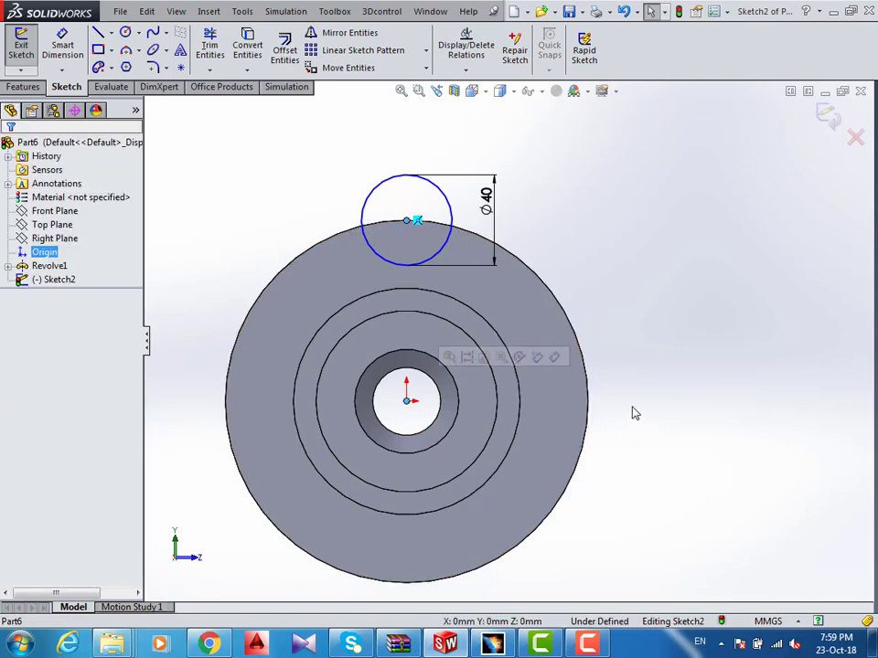
left_click(188, 180)
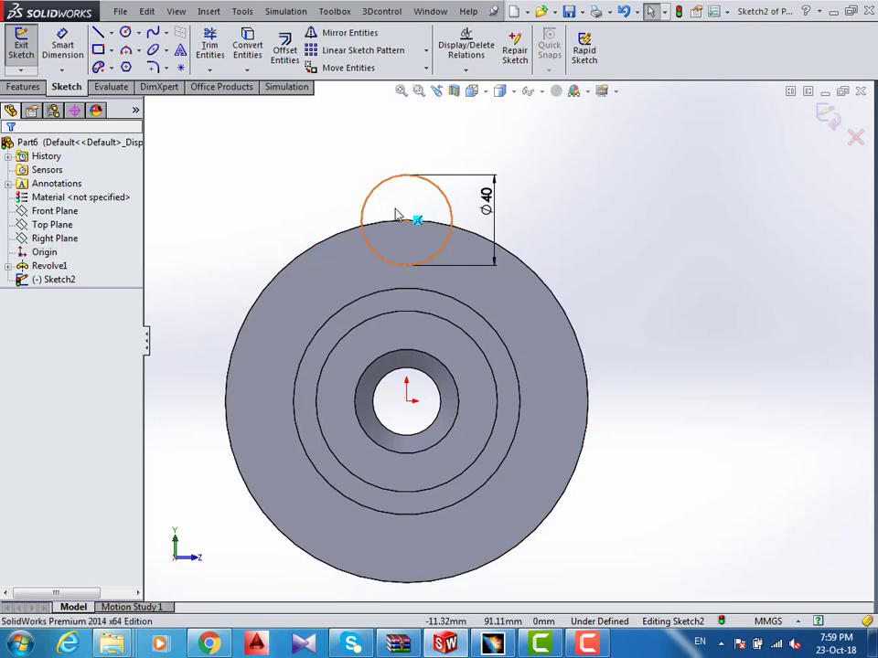
left_click(406, 221)
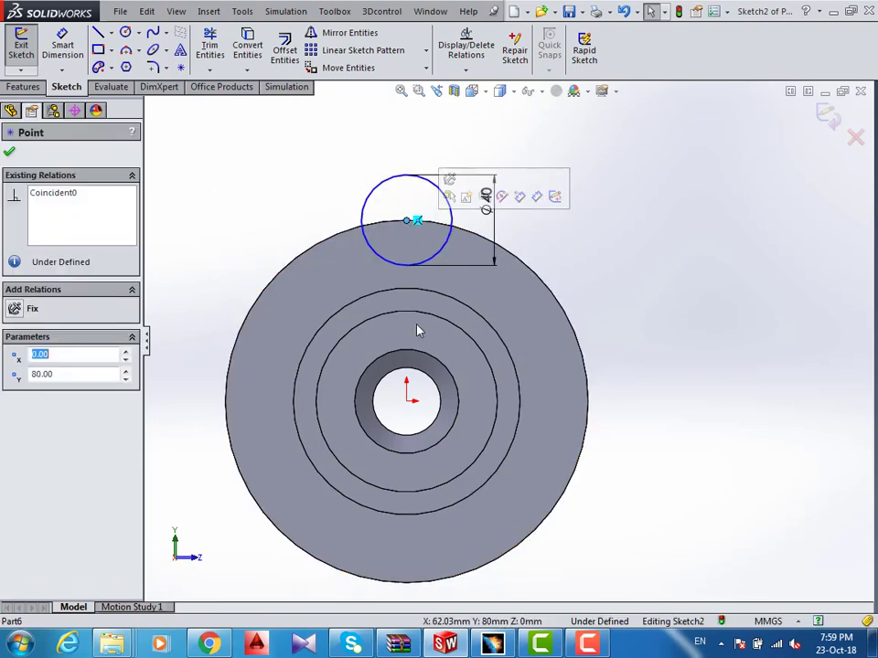
left_click(408, 408, "ctrl")
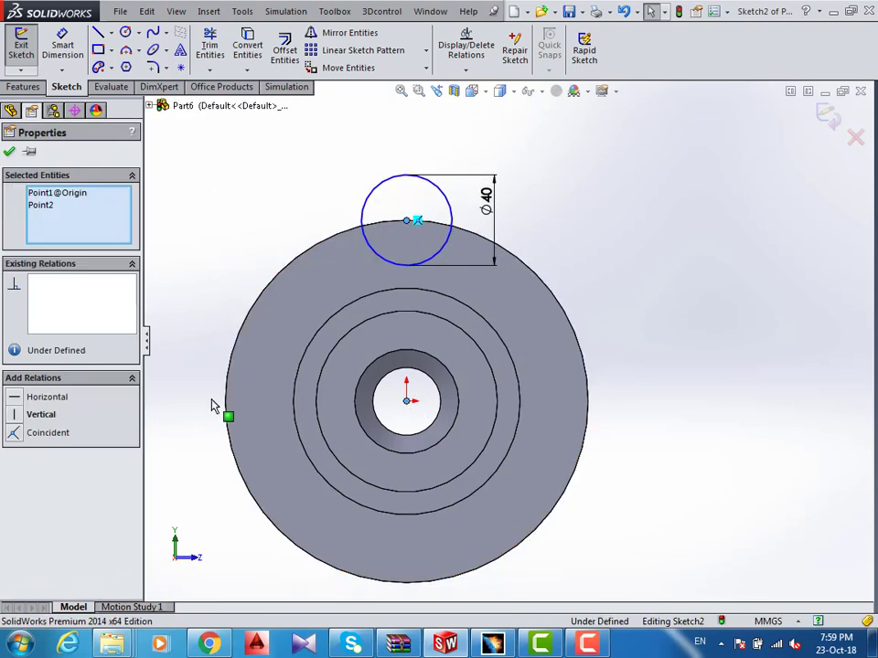
left_click(19, 417)
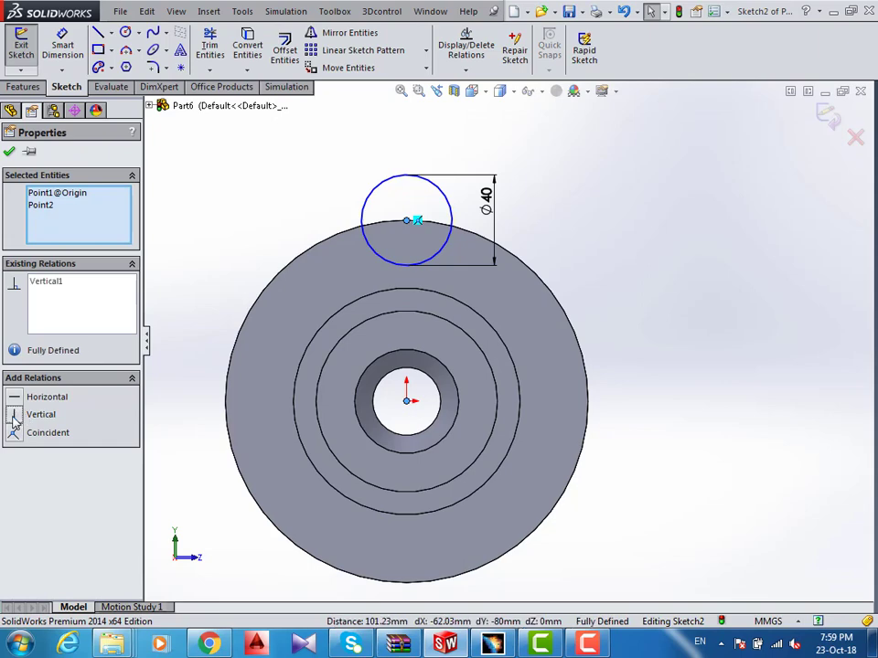
left_click(672, 232)
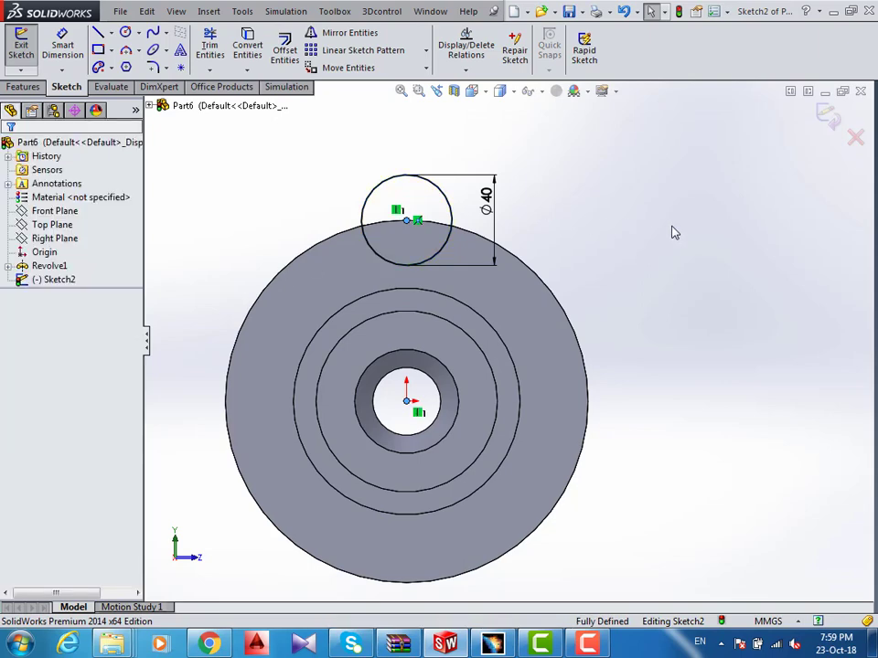
left_click(827, 116)
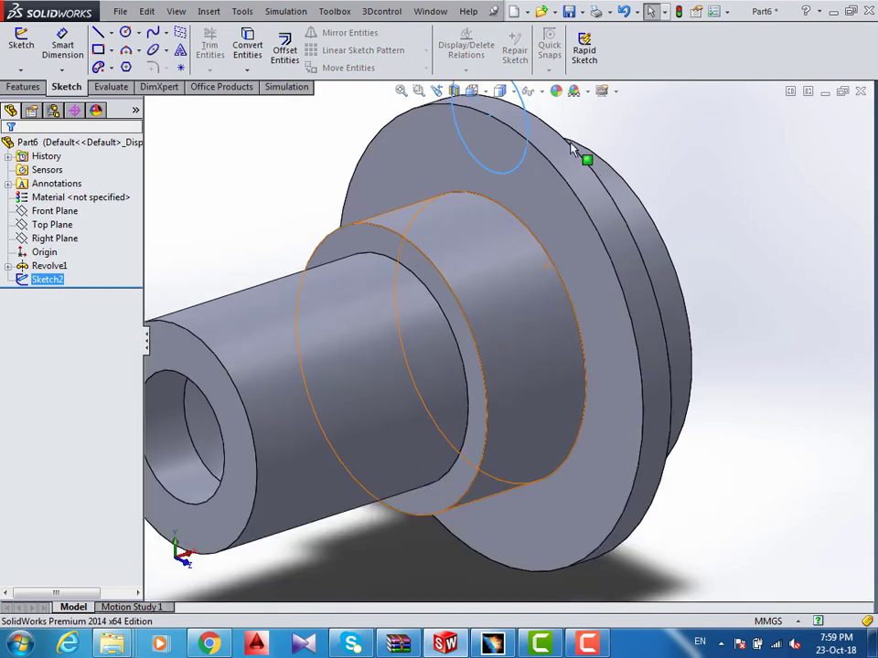
- Extrude the Ø40 circle 8 mm in Direction 1 and 12 mm in Direction 2 as Boss-Extrude1
middle_click_drag(549, 231, 525, 178)
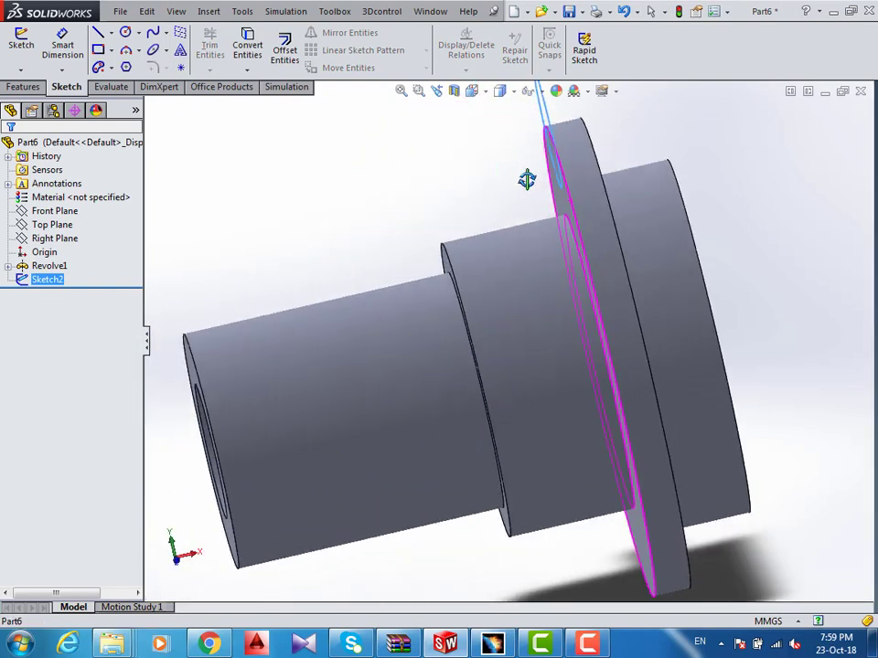
left_click(23, 86)
left_click(27, 46)
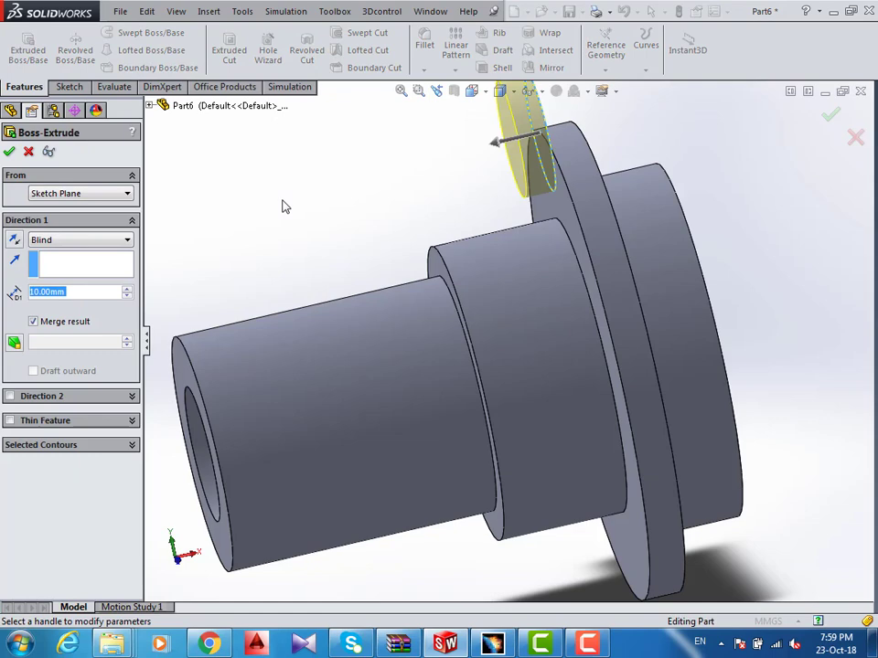
type("8")
key("Return")
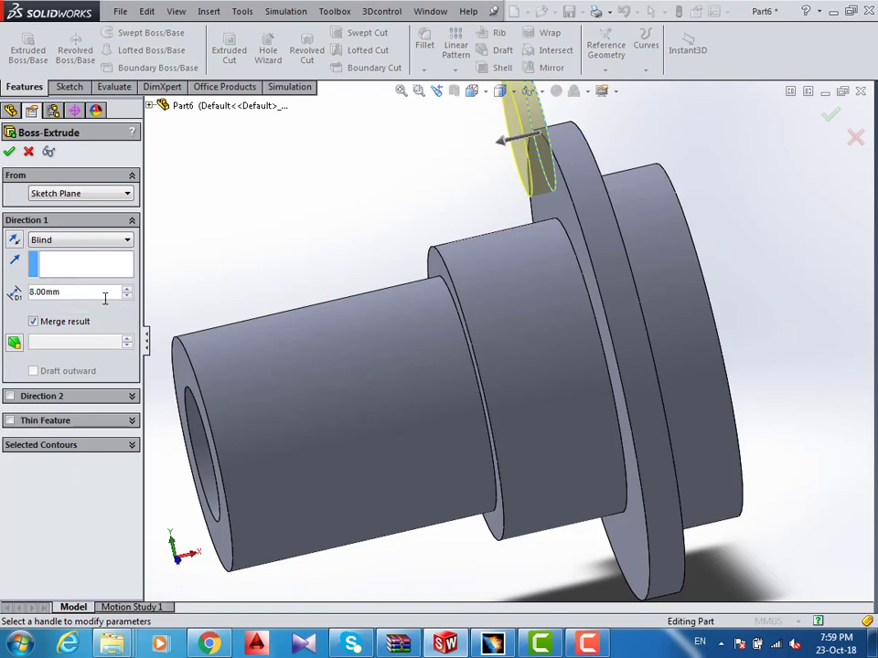
left_click(10, 396)
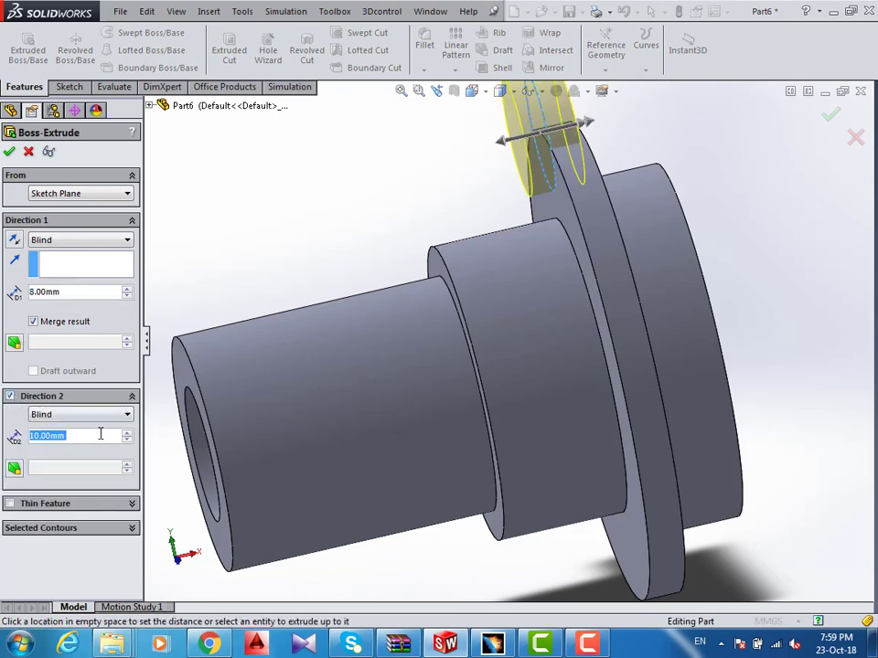
type("12")
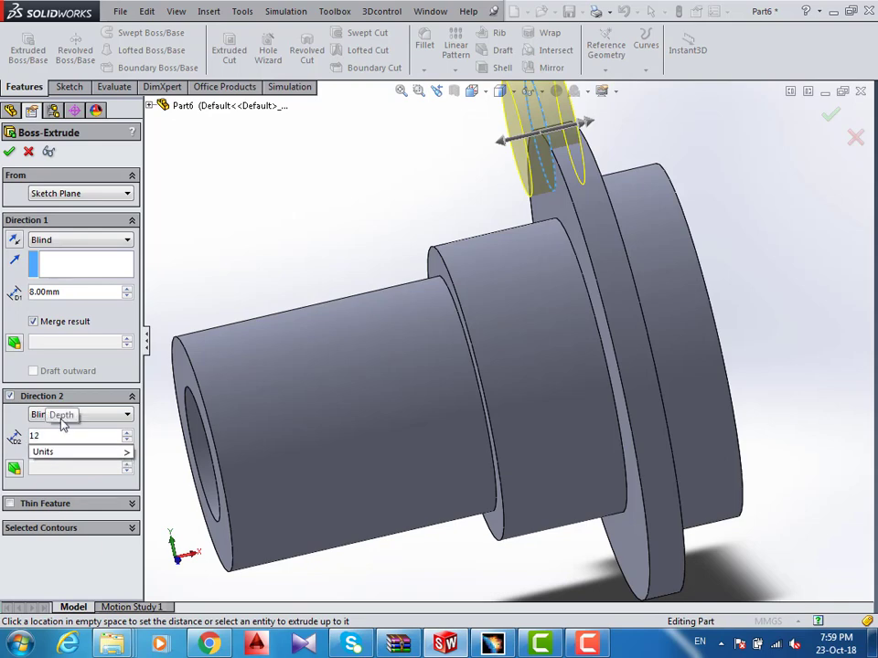
key("Return")
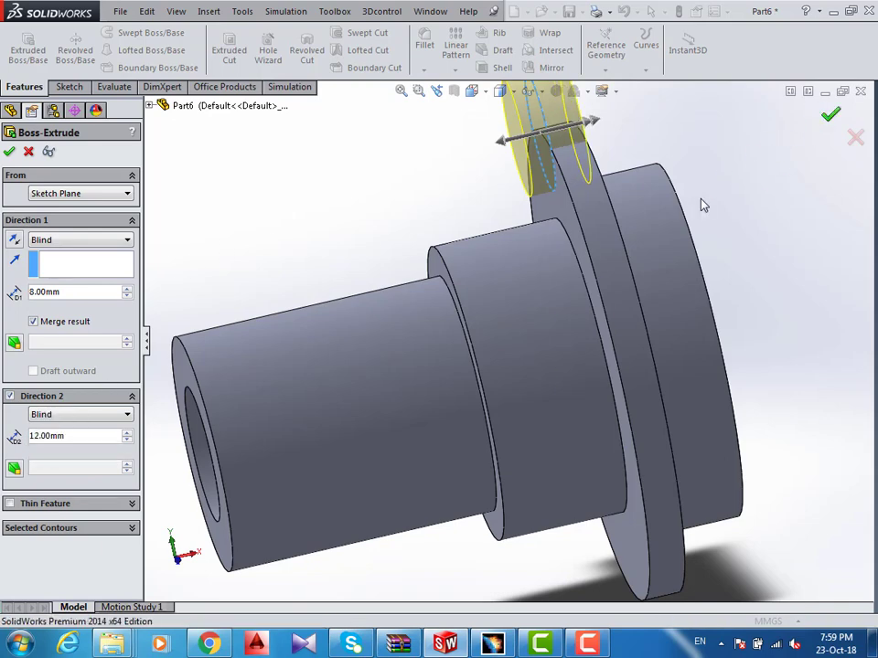
key("Return")
middle_click_drag(702, 203, 482, 202)
mouse_move(408, 245)
middle_mouse_down()
mouse_move(506, 241)
mouse_move(519, 248)
mouse_move(533, 314)
mouse_move(568, 305)
middle_mouse_up()
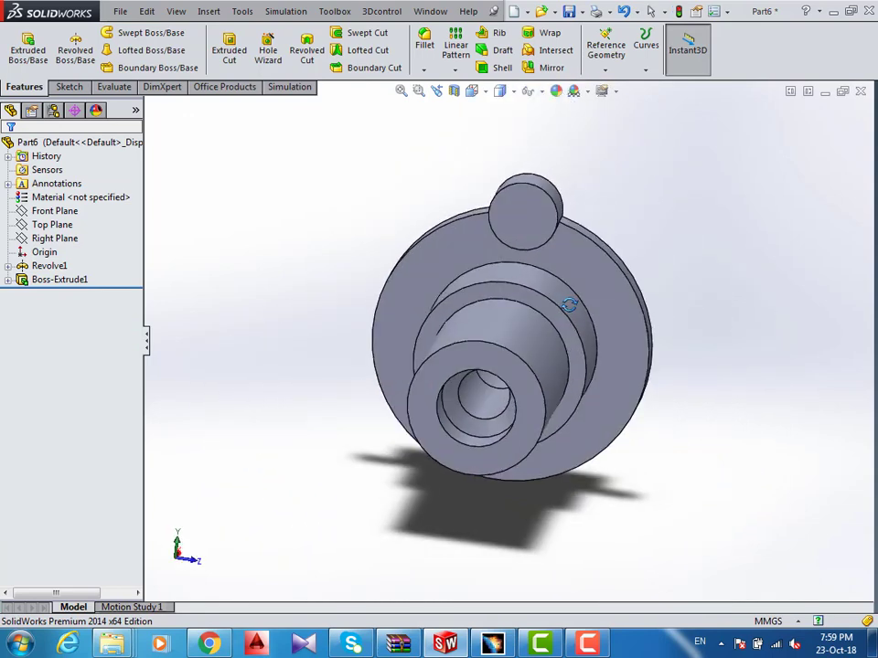
- Start a sketch on the small boss's front face and draw a circle at its centre
left_click(521, 209)
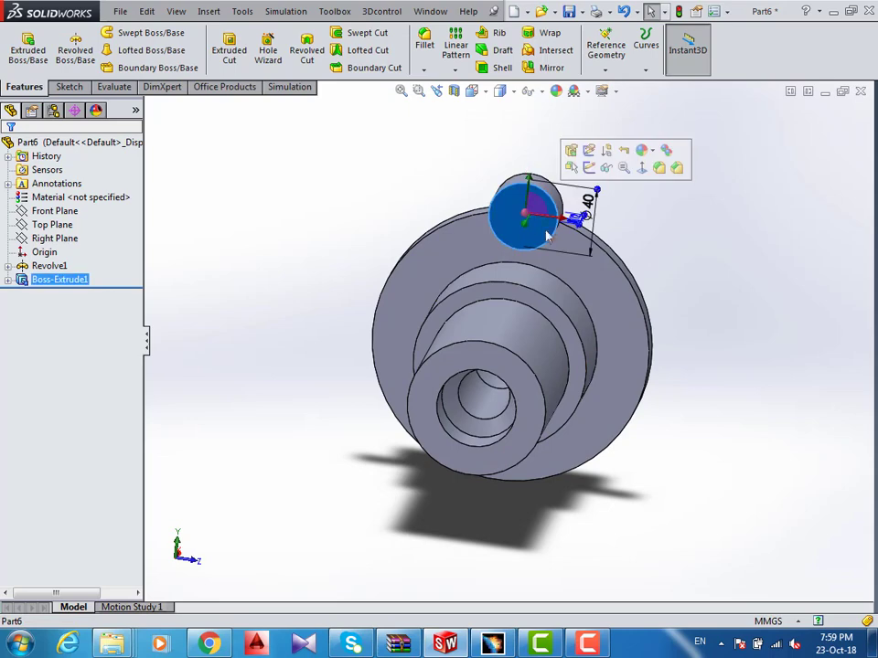
left_click(64, 87)
left_click(21, 45)
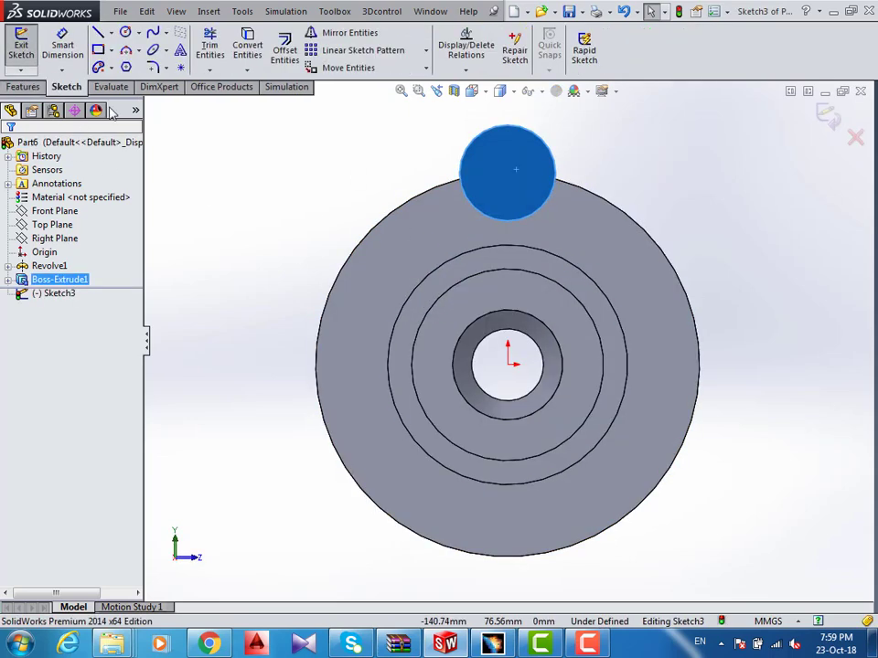
left_click(127, 33)
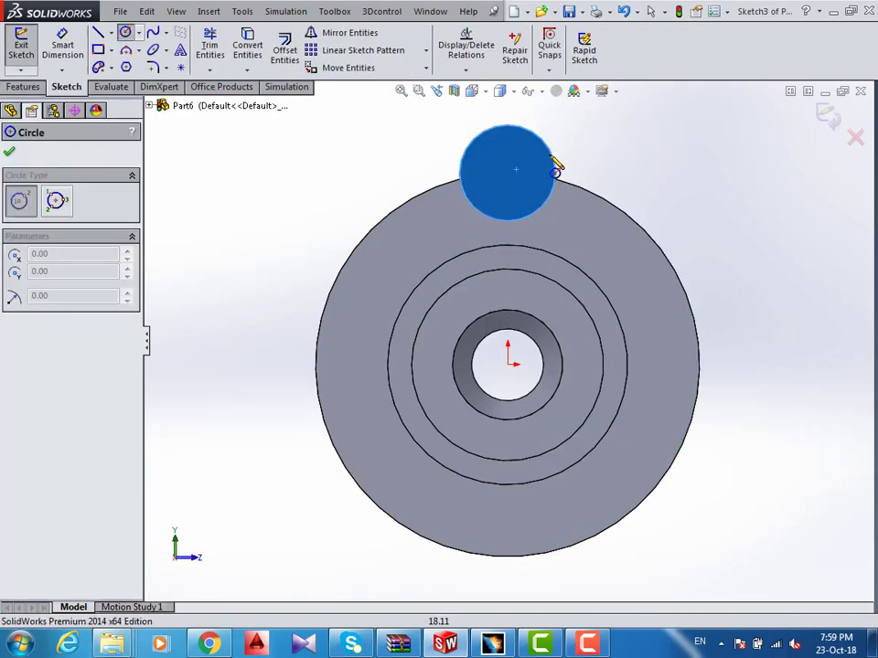
left_click(509, 173)
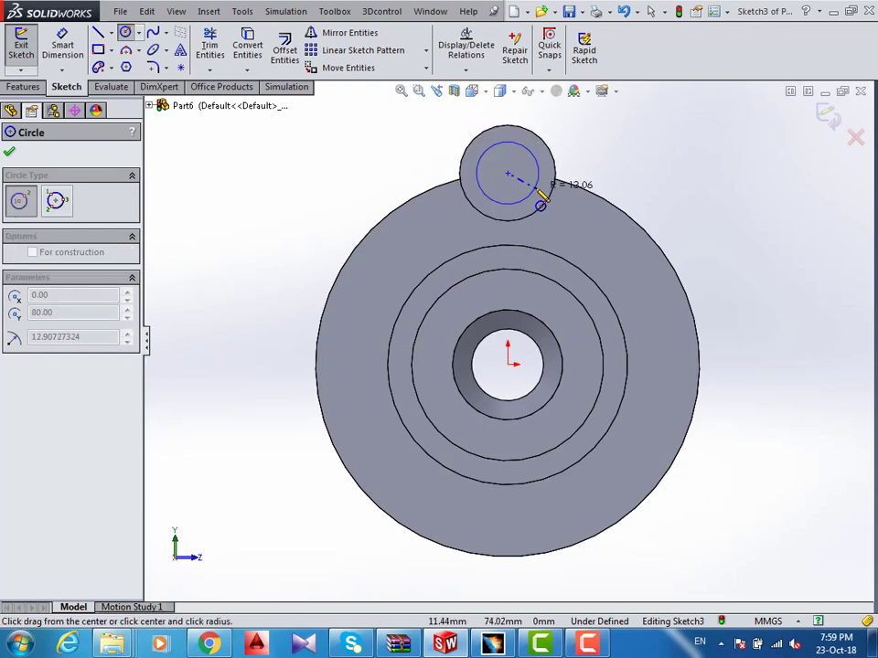
left_click(533, 195)
- Dimension the circle to 20 mm diameter and exit the sketch
left_click(62, 55)
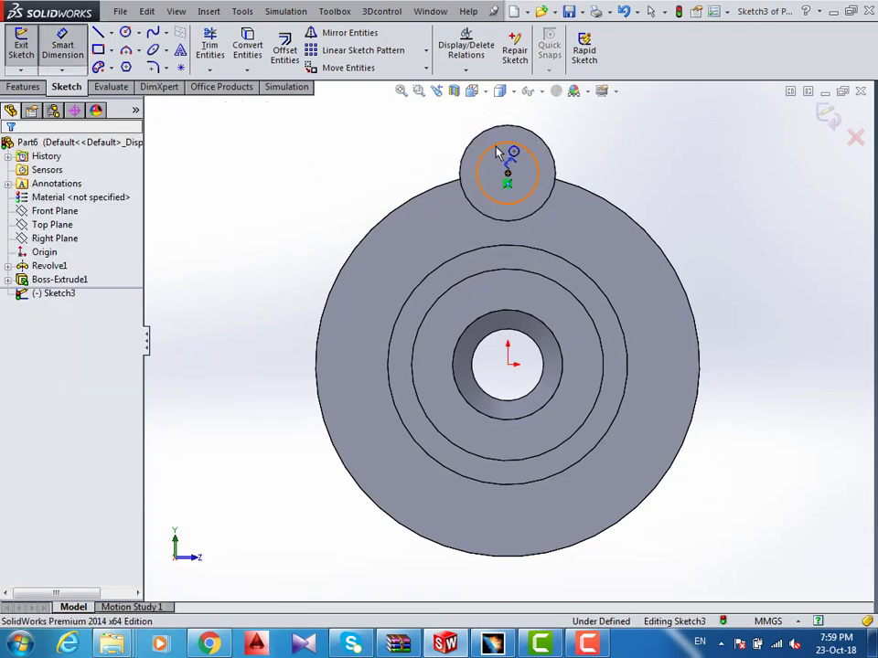
left_click(512, 152)
left_click(356, 172)
type("20")
key("Return")
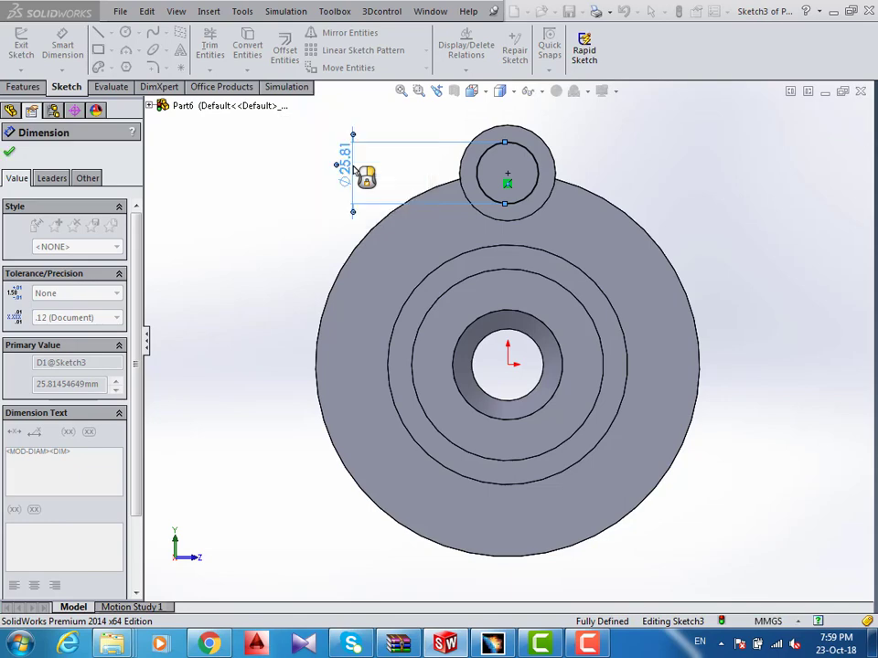
left_click(828, 114)
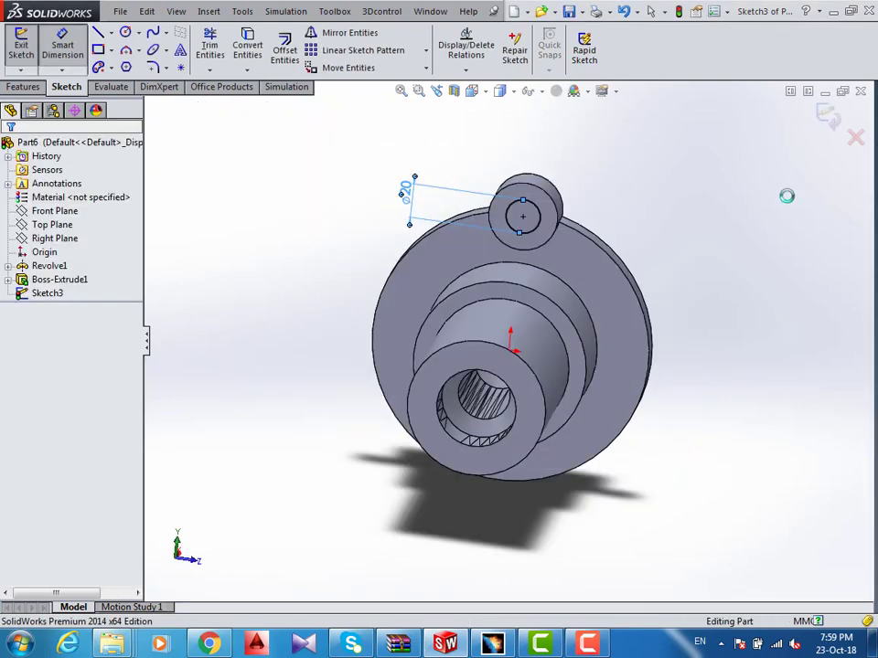
mouse_move(783, 195)
middle_mouse_down()
mouse_move(674, 290)
mouse_move(640, 265)
middle_mouse_up()
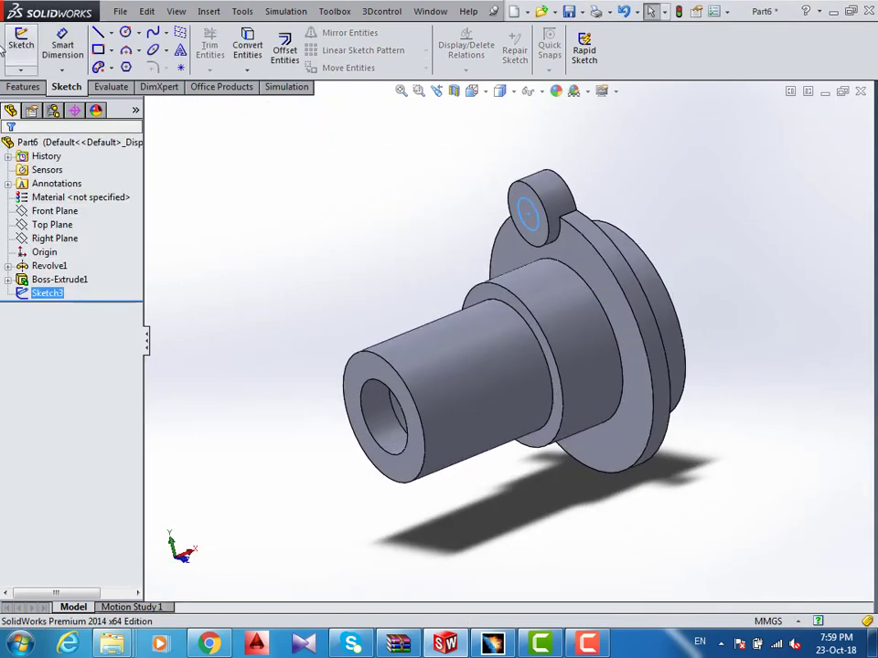
- Extrude-cut the 20 mm circle 71 mm deep through the boss to make the lug hole
left_click(23, 87)
left_click(228, 51)
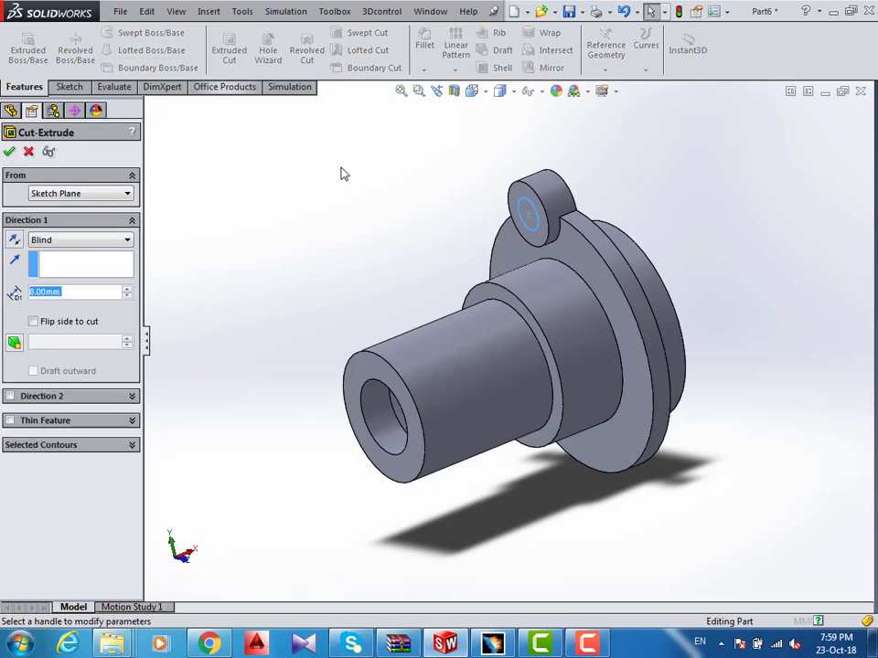
left_click_drag(561, 213, 645, 171)
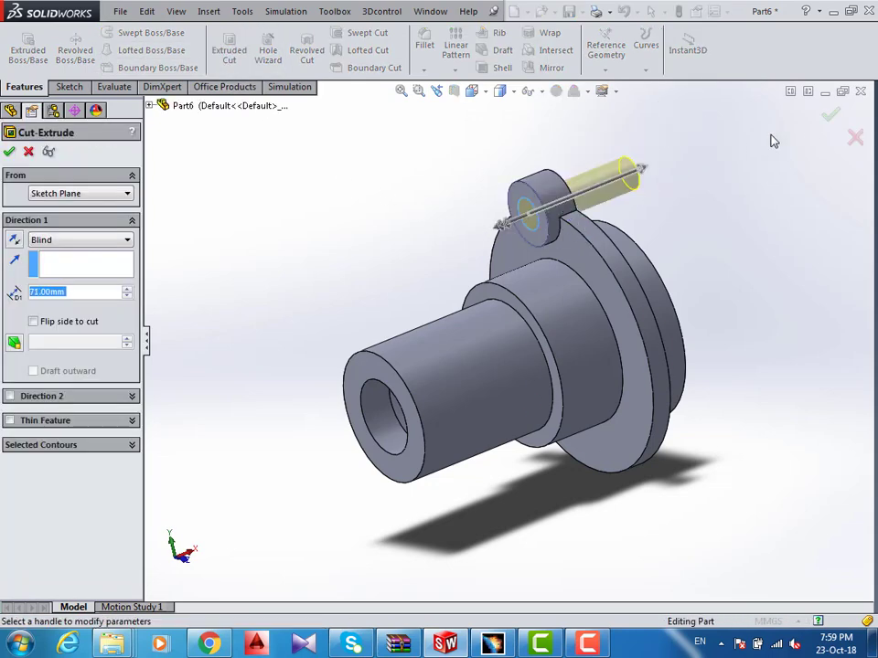
left_click(832, 116)
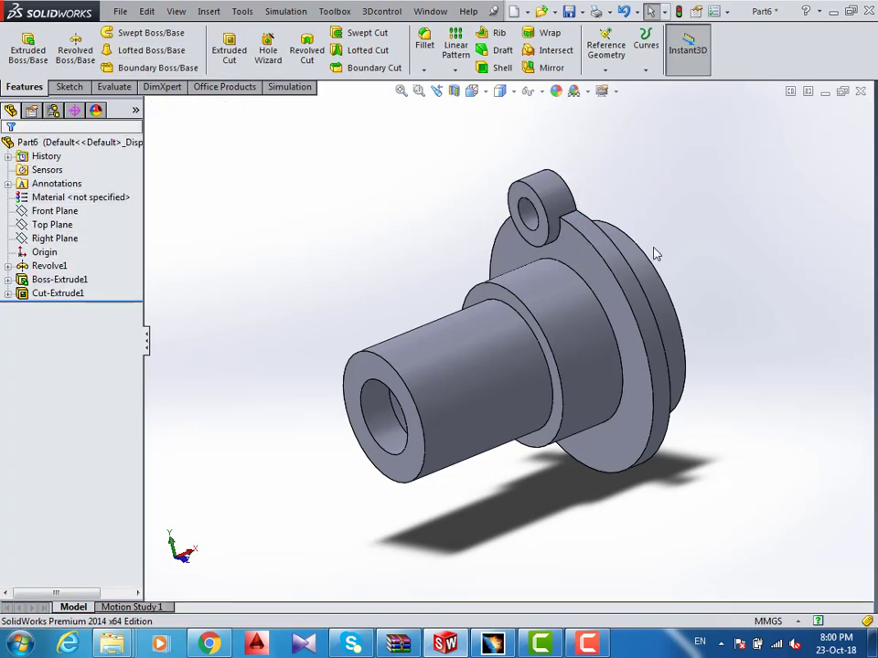
- Select the lug boss feature and its hole cut, ready for patterning
middle_click_drag(540, 281, 494, 283)
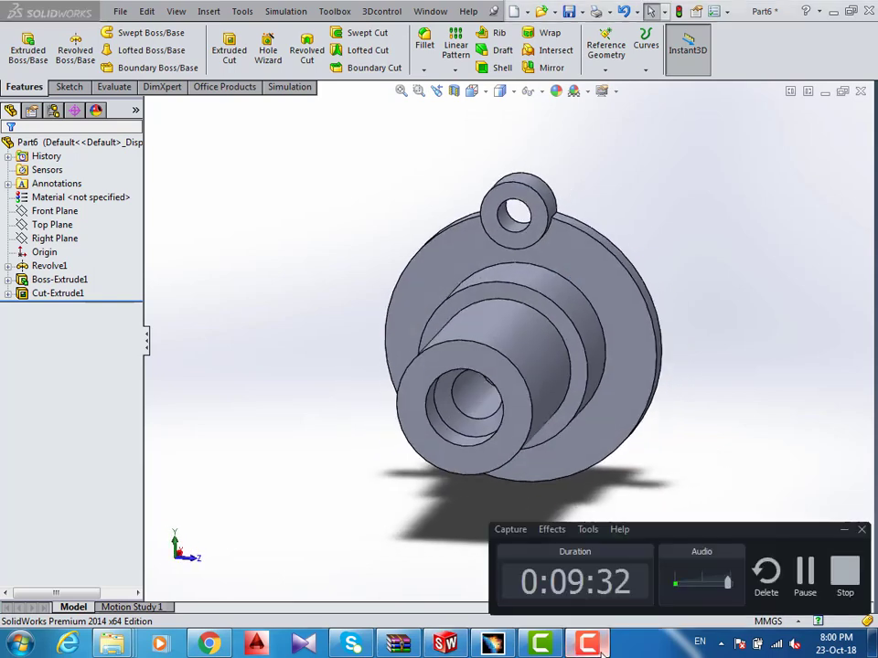
left_click(792, 581)
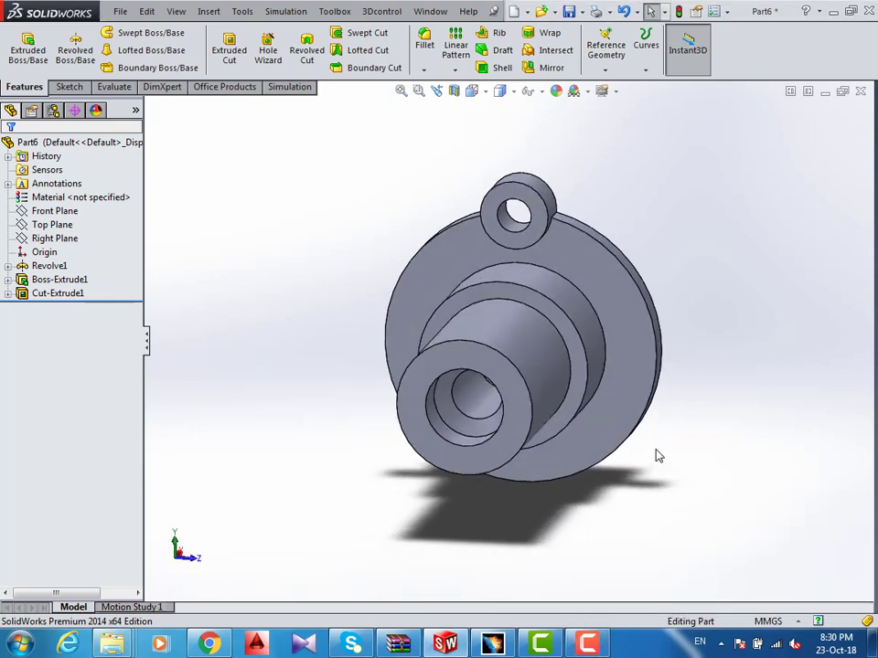
middle_click_drag(657, 455, 631, 466)
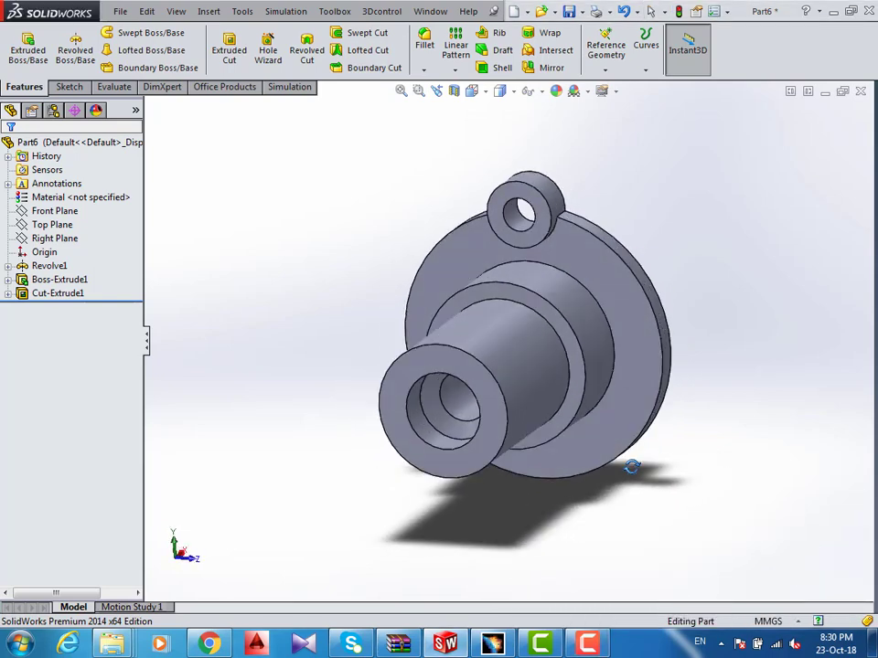
left_click(515, 216)
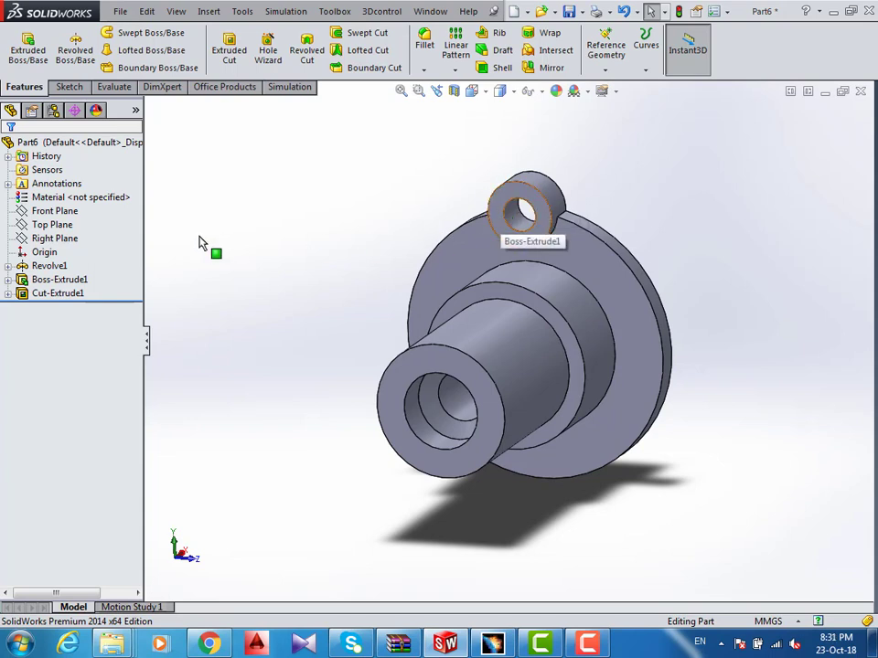
left_click(60, 293)
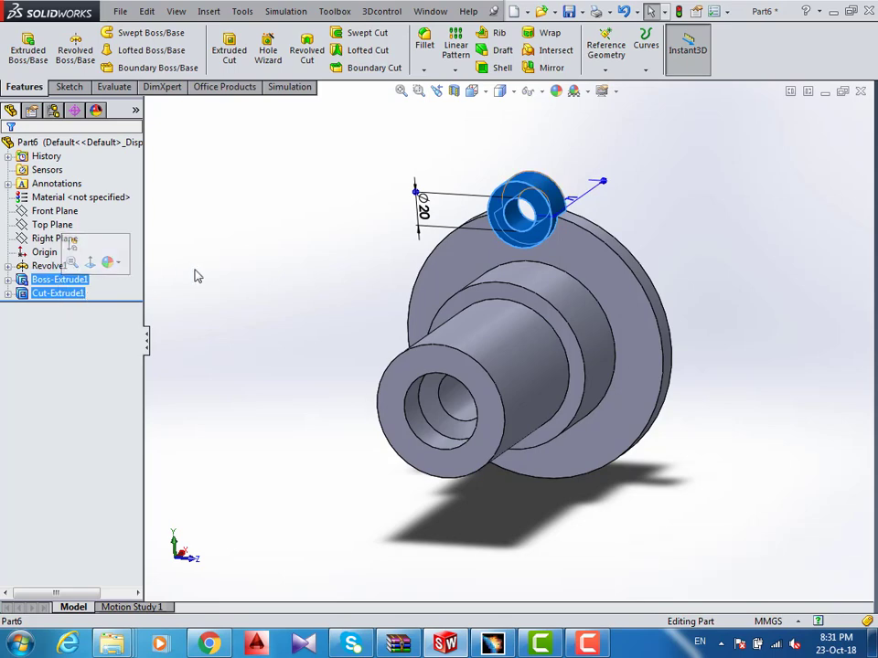
- Circular-pattern the holed lug as 3 equally spaced instances over 360° around the shaft
left_click(455, 67)
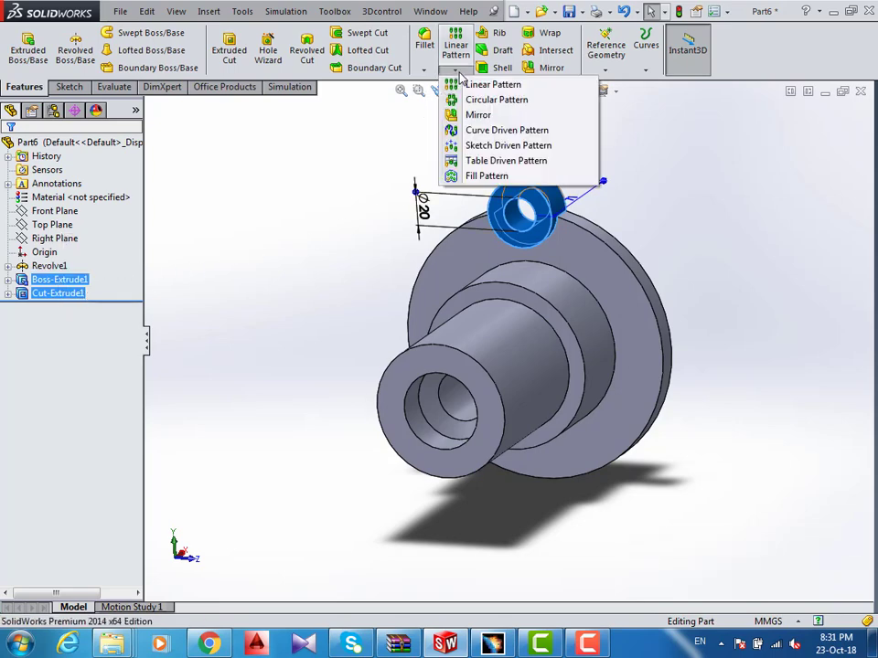
left_click(467, 98)
middle_click_drag(744, 362, 672, 362)
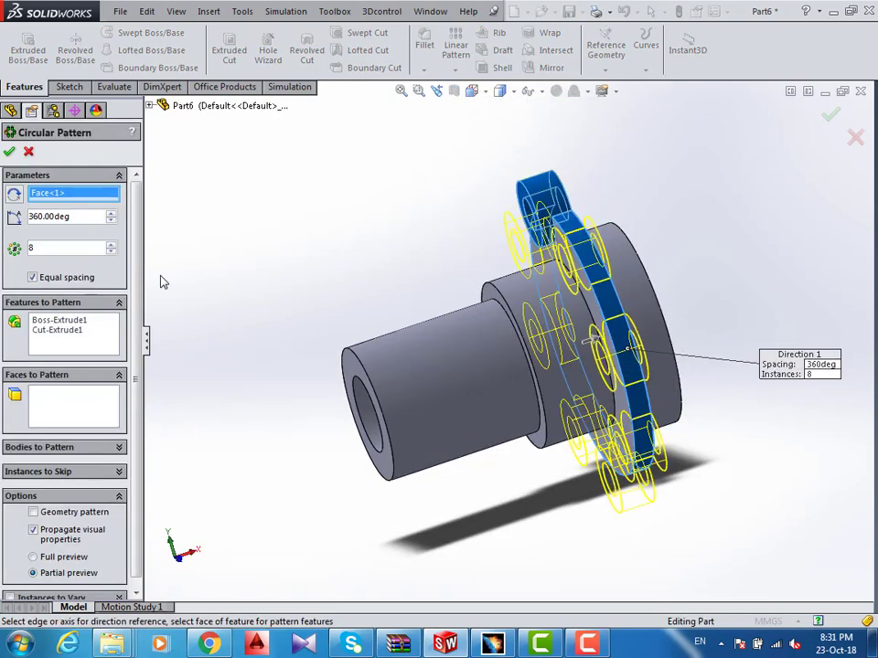
left_click(70, 248)
type("8")
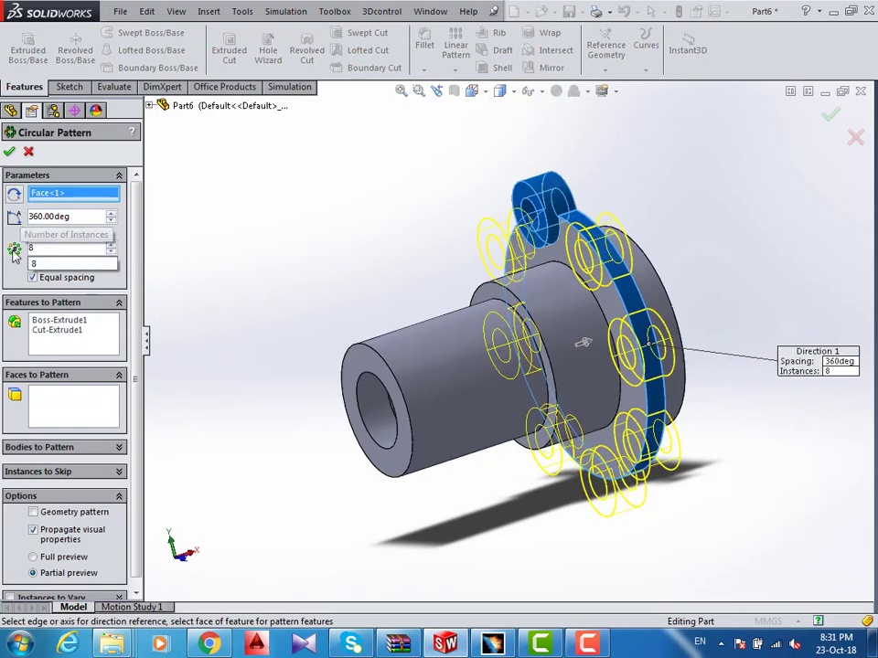
key("BackSpace")
type("3")
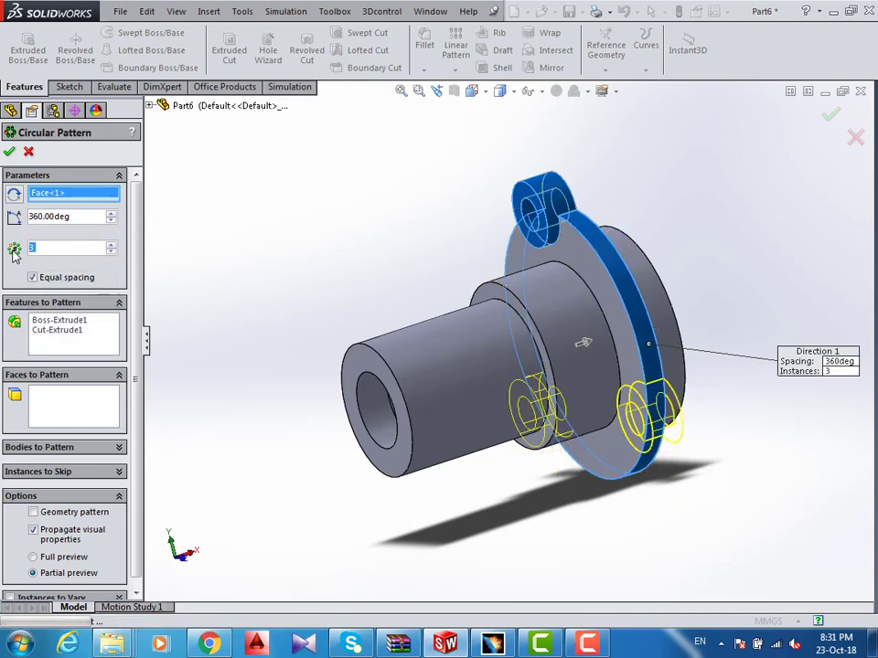
key("Return")
key("Return")
middle_click_drag(439, 247, 494, 269)
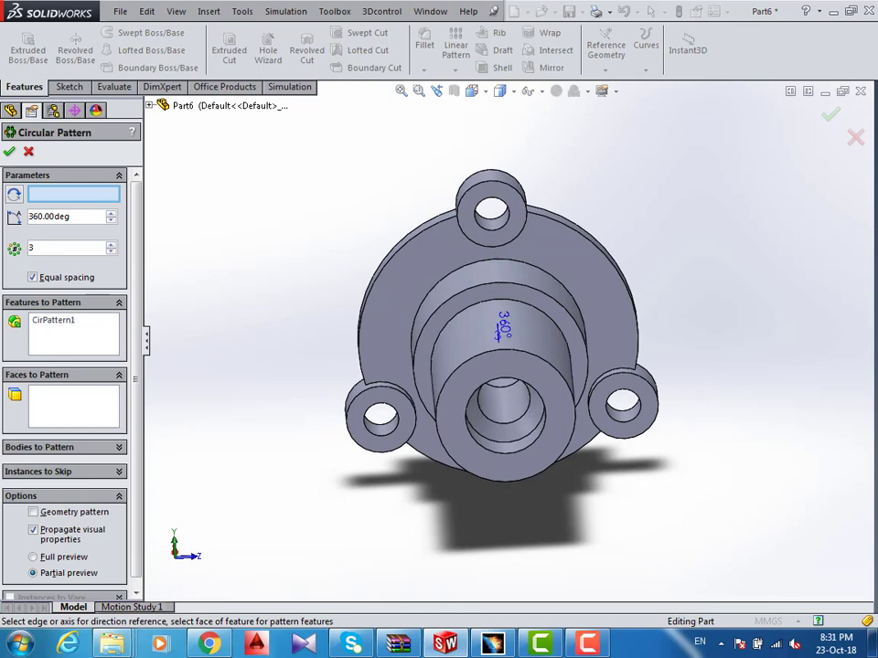
mouse_move(572, 567)
middle_mouse_down()
mouse_move(490, 567)
mouse_move(561, 557)
mouse_move(550, 534)
mouse_move(557, 553)
middle_mouse_up()
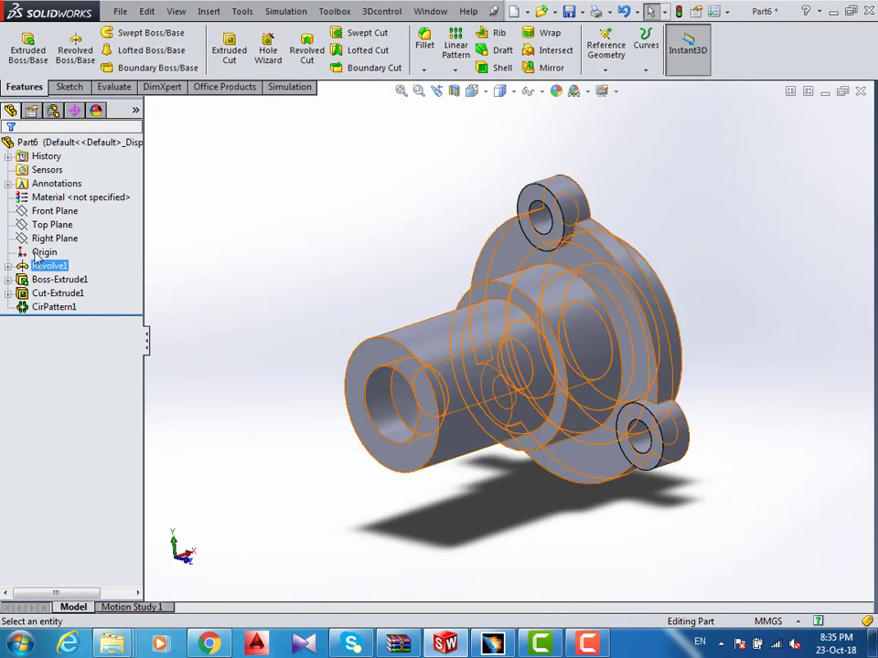
- Create a reference plane 70 mm from the Top Plane, flipped so it lies above the part
left_click(48, 225)
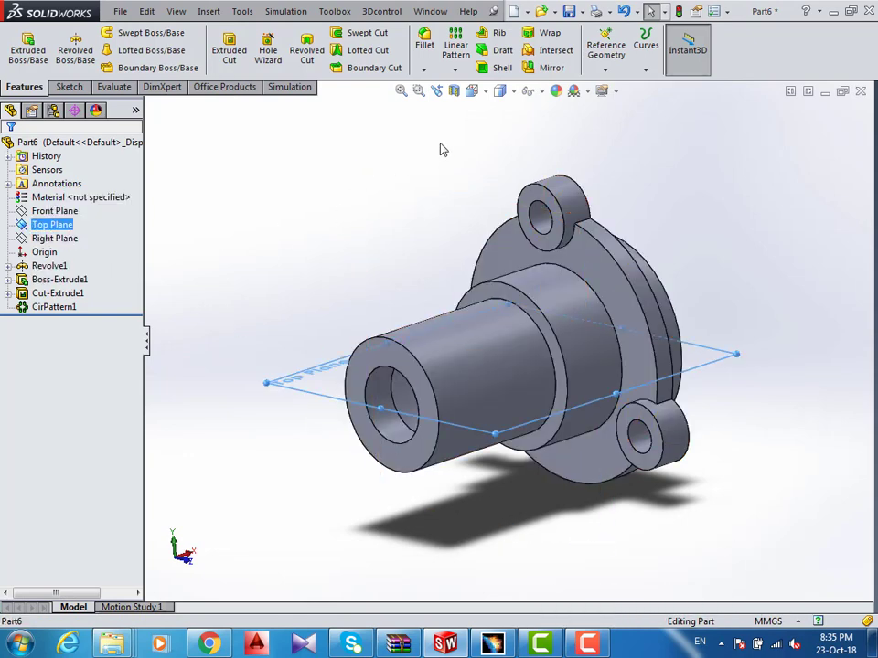
left_click(603, 71)
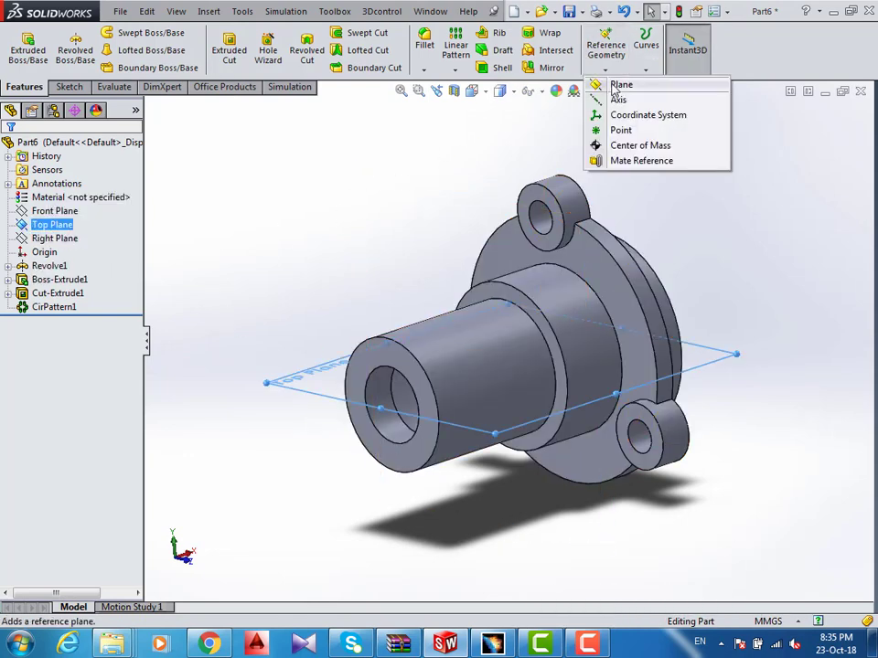
left_click(622, 85)
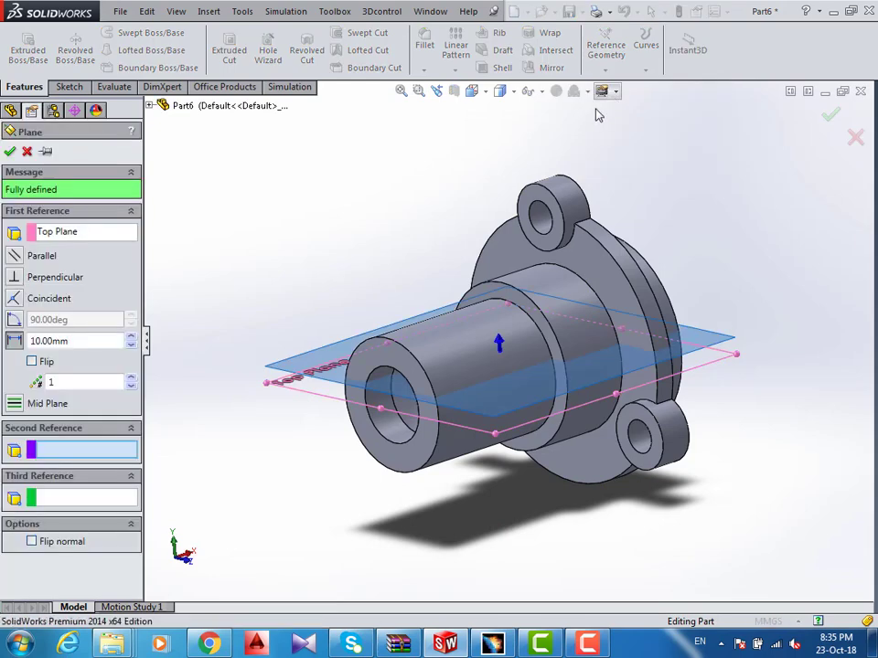
double_click(90, 341)
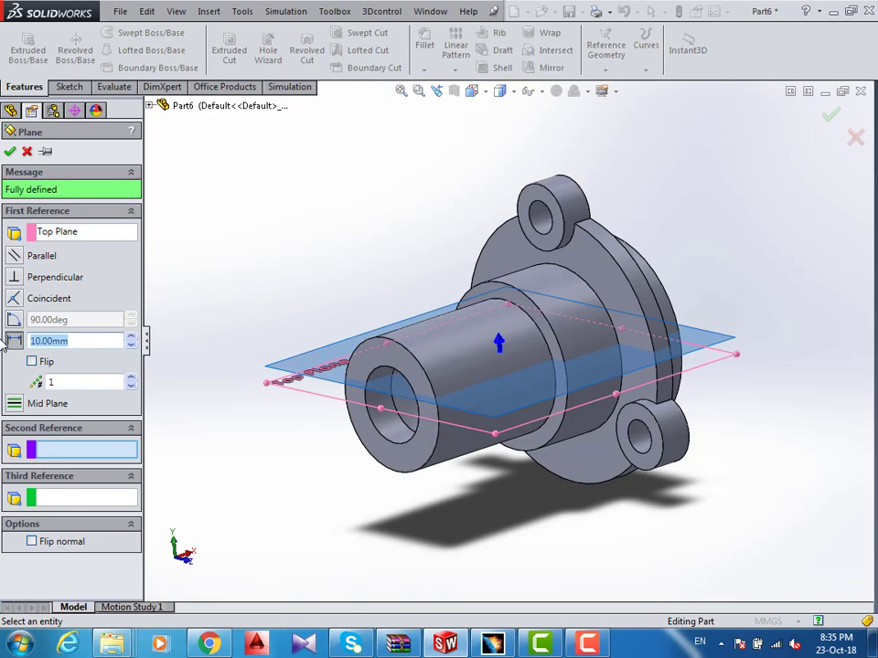
type("70")
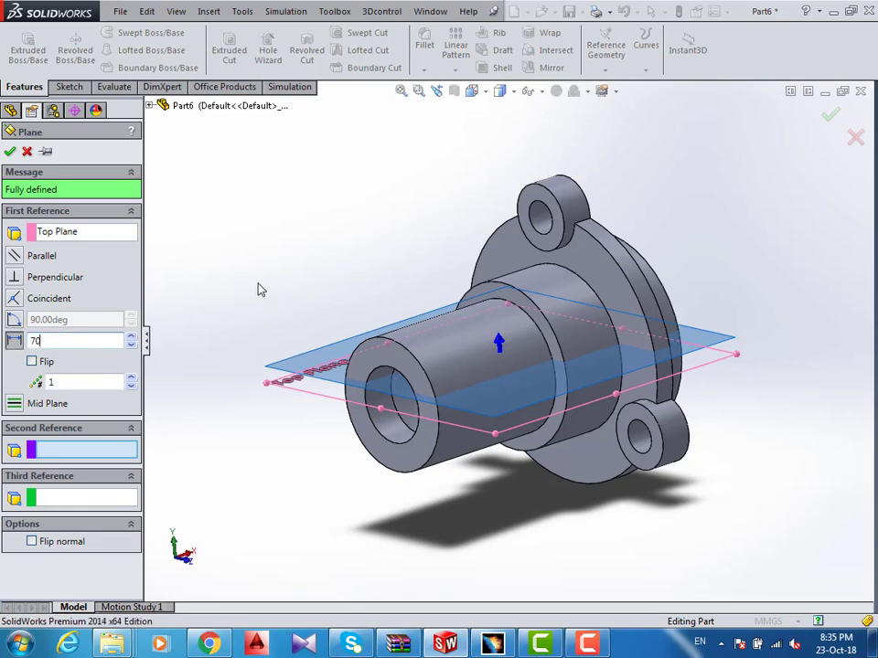
key("Return")
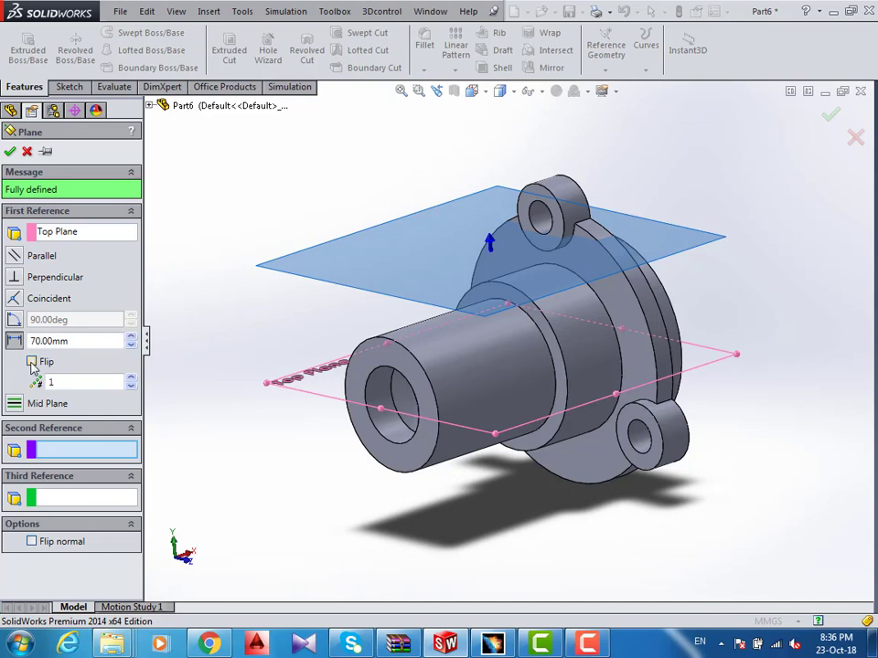
left_click(32, 362)
left_click(32, 362)
left_click(32, 362)
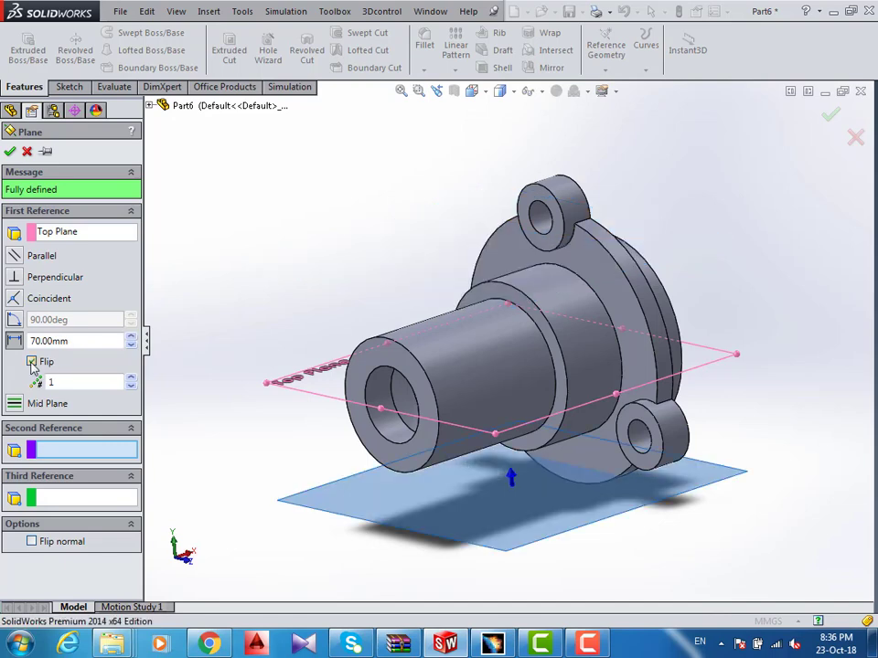
left_click(32, 362)
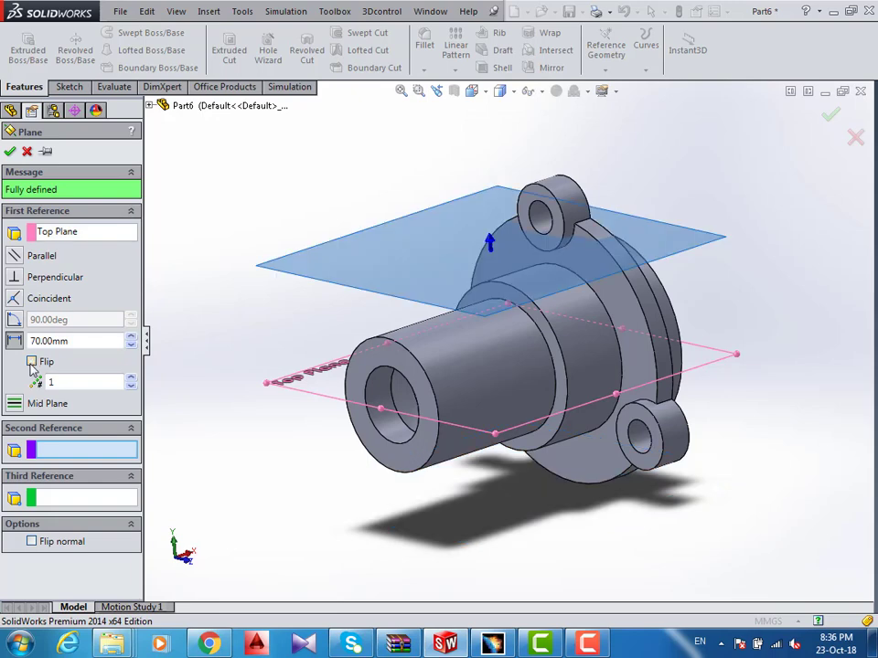
left_click(9, 151)
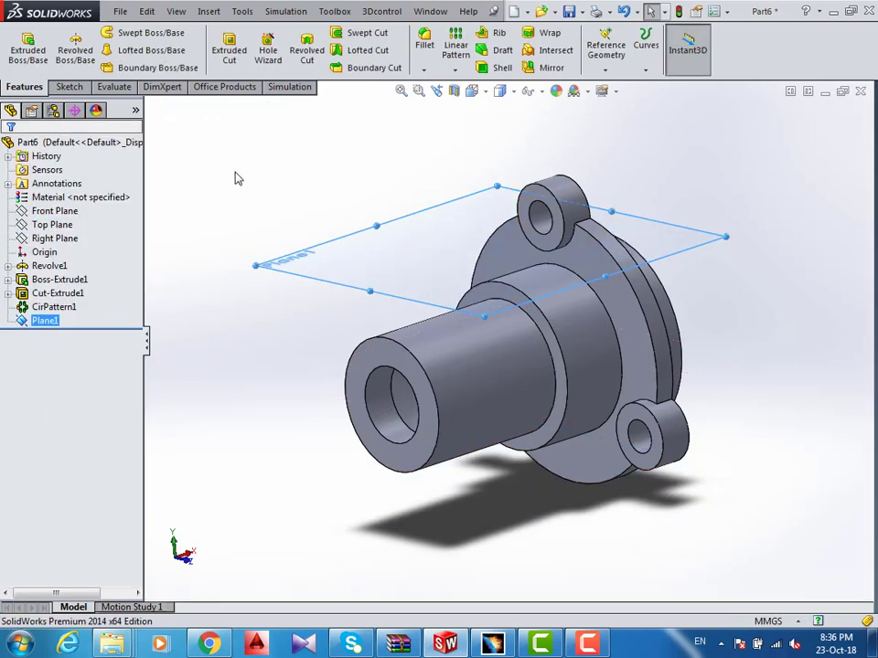
- Start a sketch on Plane1, view it face-on, and draw a circle over the thinner shaft section
left_click(236, 178)
left_click(348, 274)
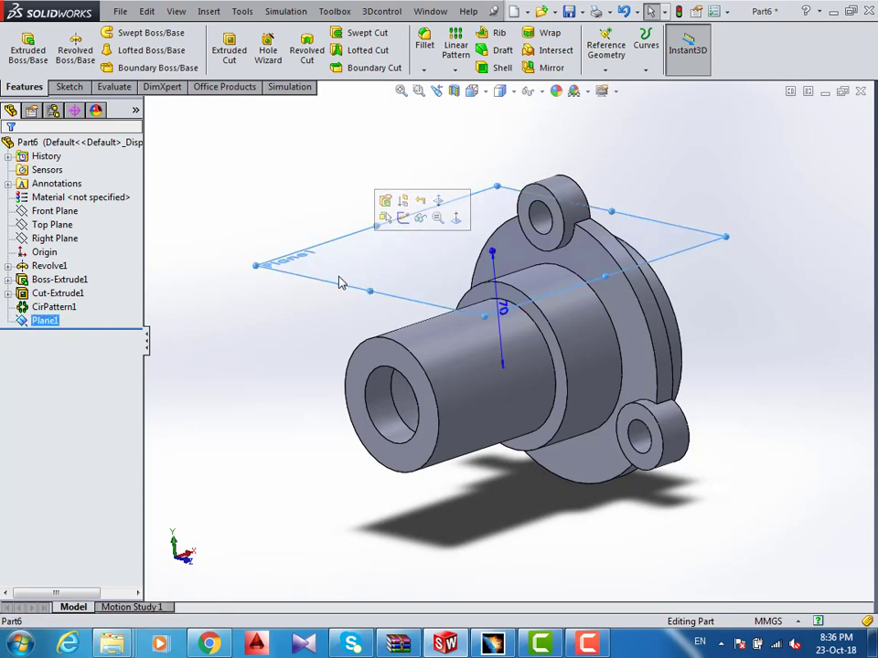
left_click(68, 86)
left_click(20, 46)
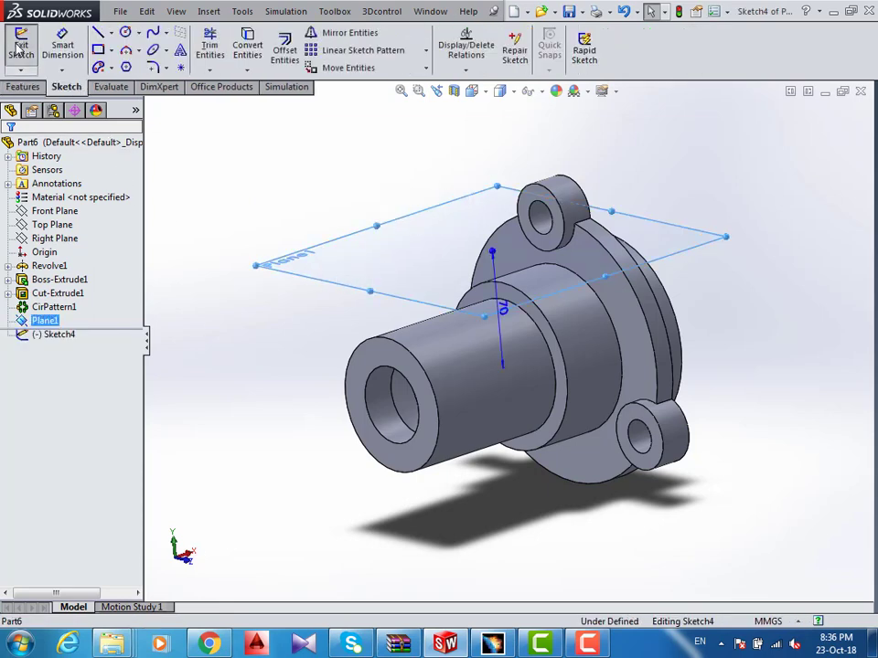
key("c")
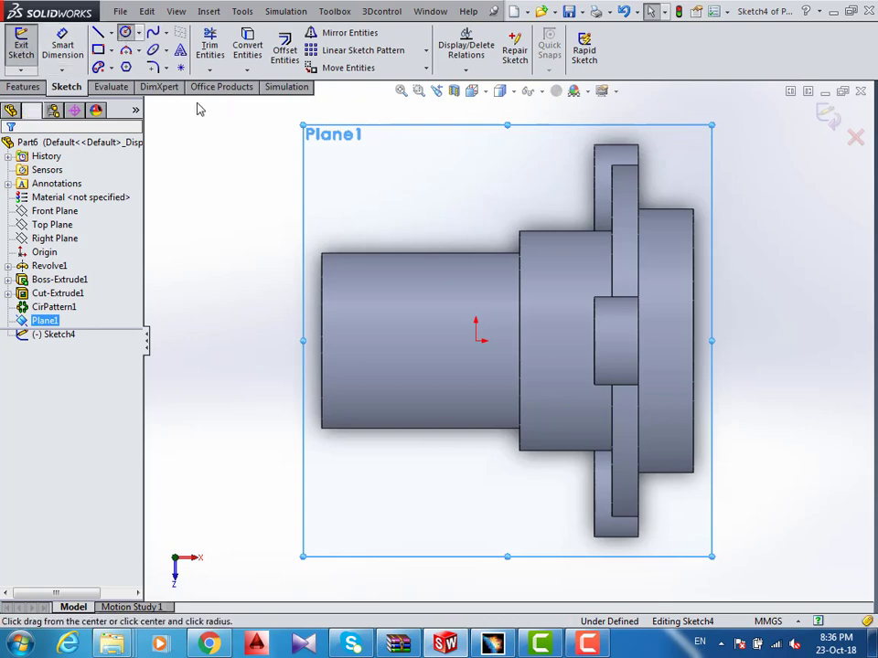
left_click(411, 341)
left_click(364, 343)
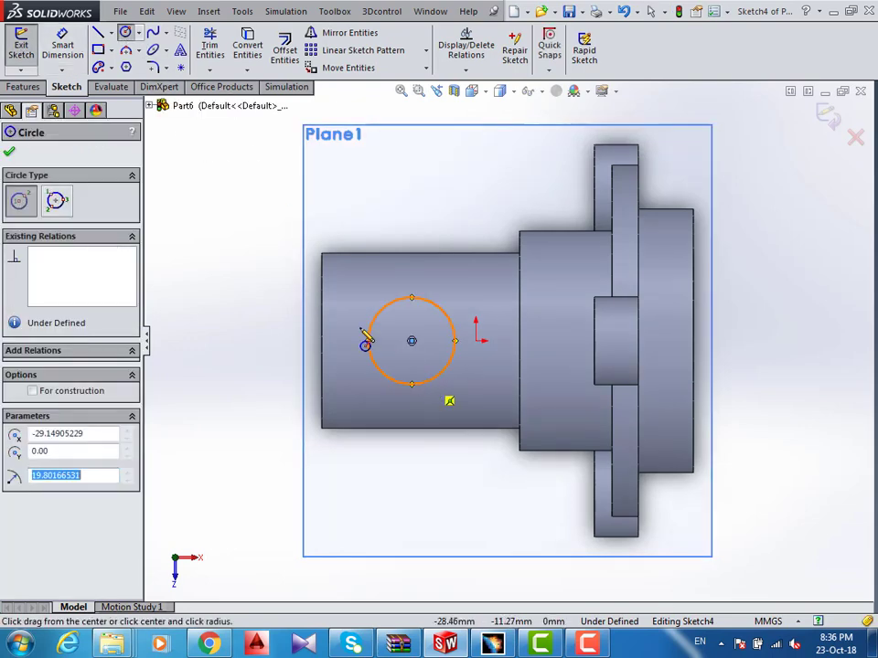
- Dimension the circle's diameter to 50 mm
left_click(62, 46)
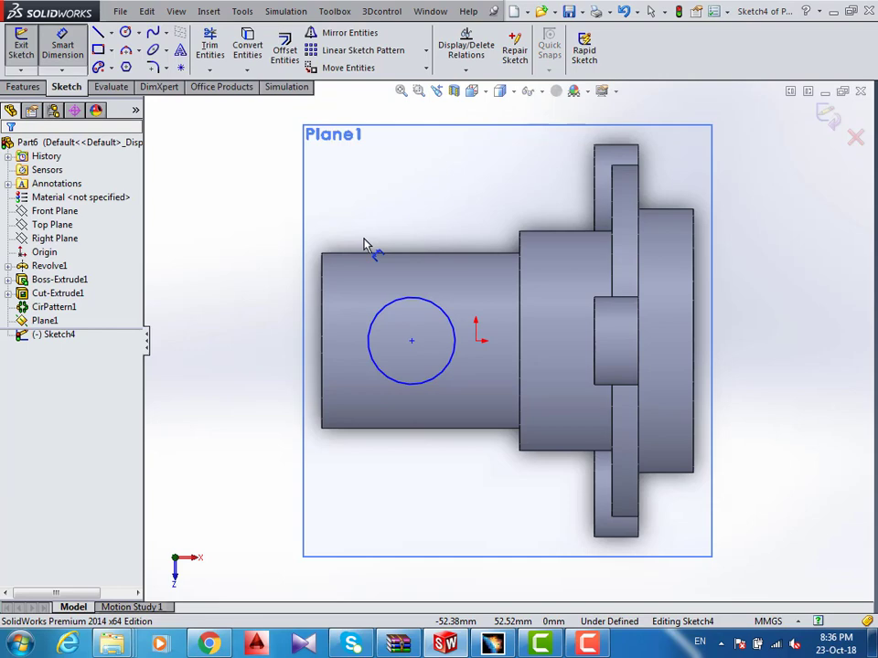
left_click(408, 304)
left_click(267, 348)
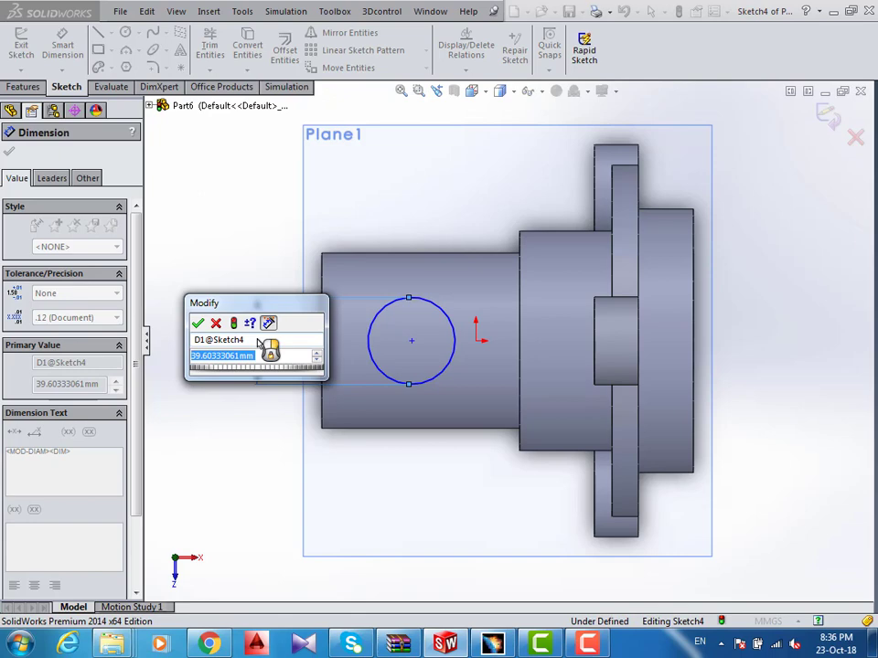
type("50")
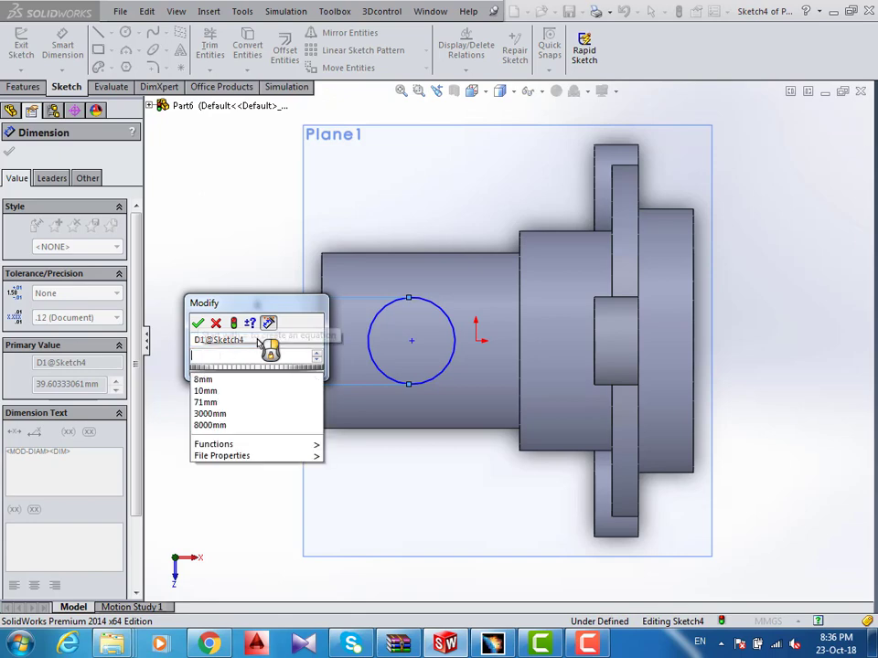
key("Return")
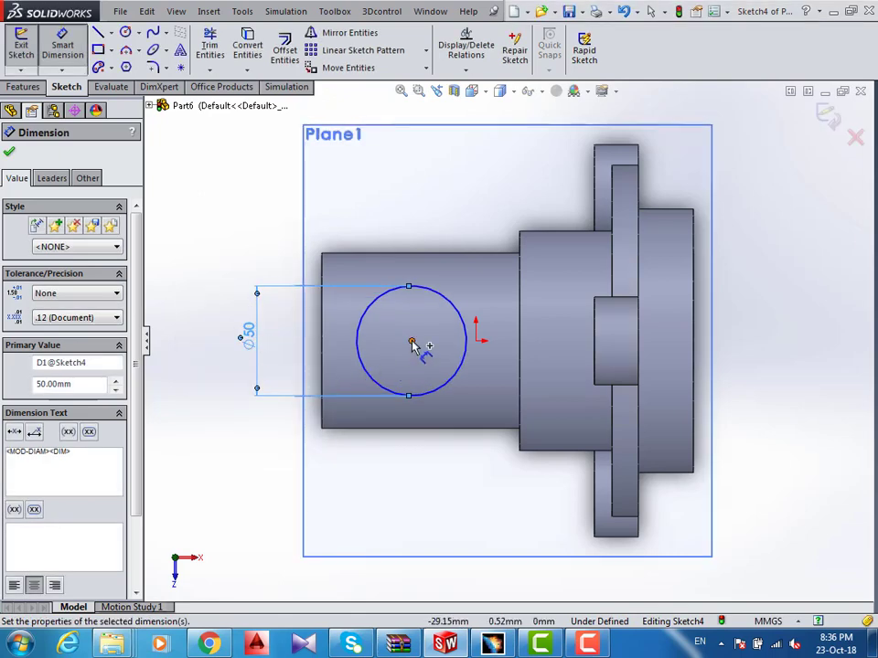
- Dimension the circle's centre 40 mm from the shaft's left end
left_click(411, 341)
left_click(324, 360)
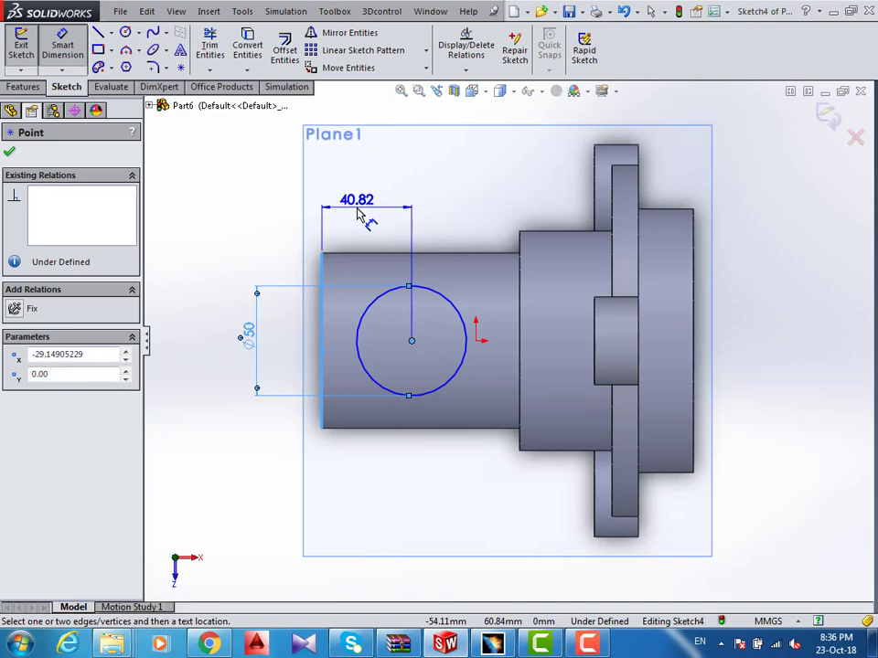
left_click(359, 214)
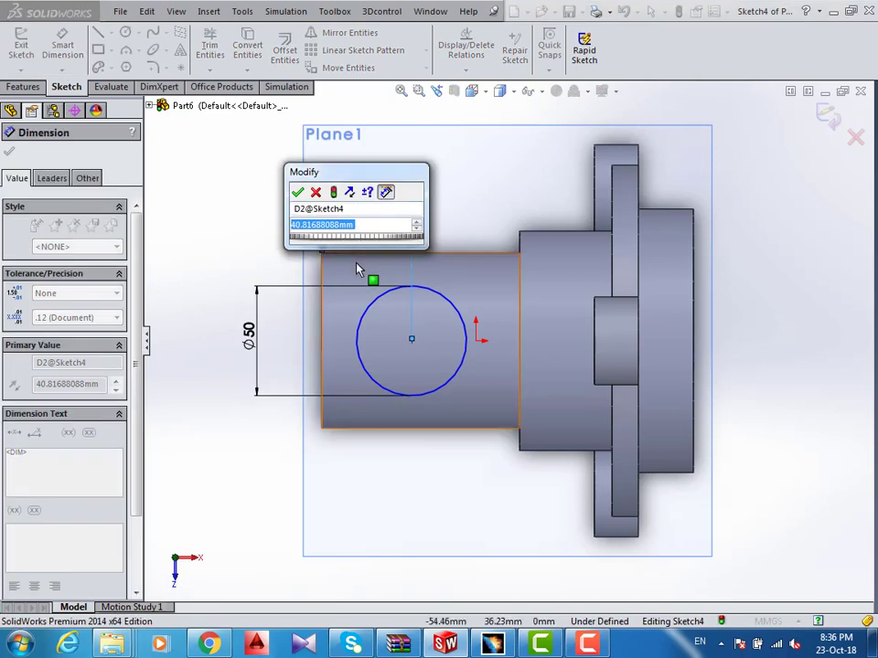
left_click_drag(307, 171, 352, 303)
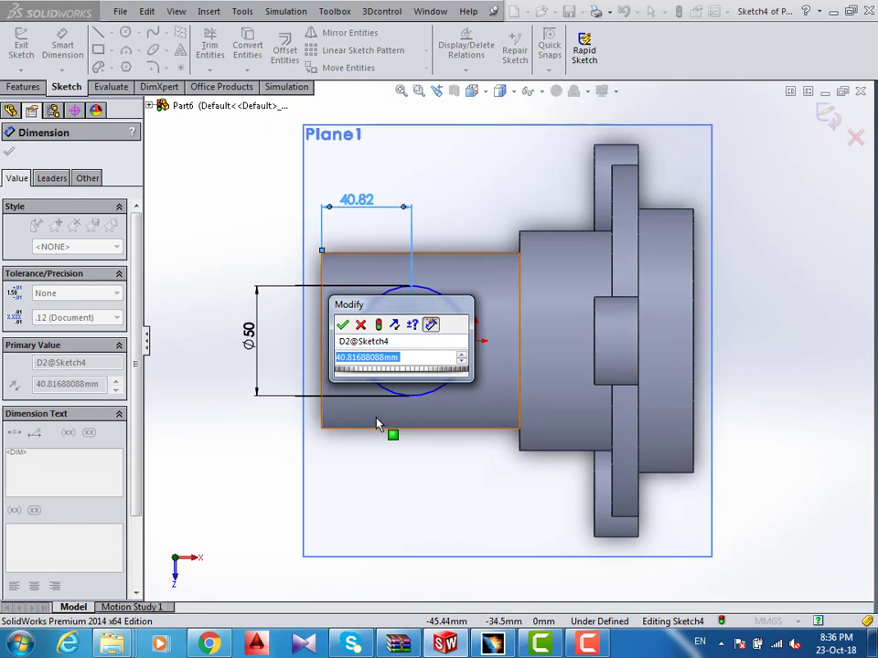
type("40")
key("Return")
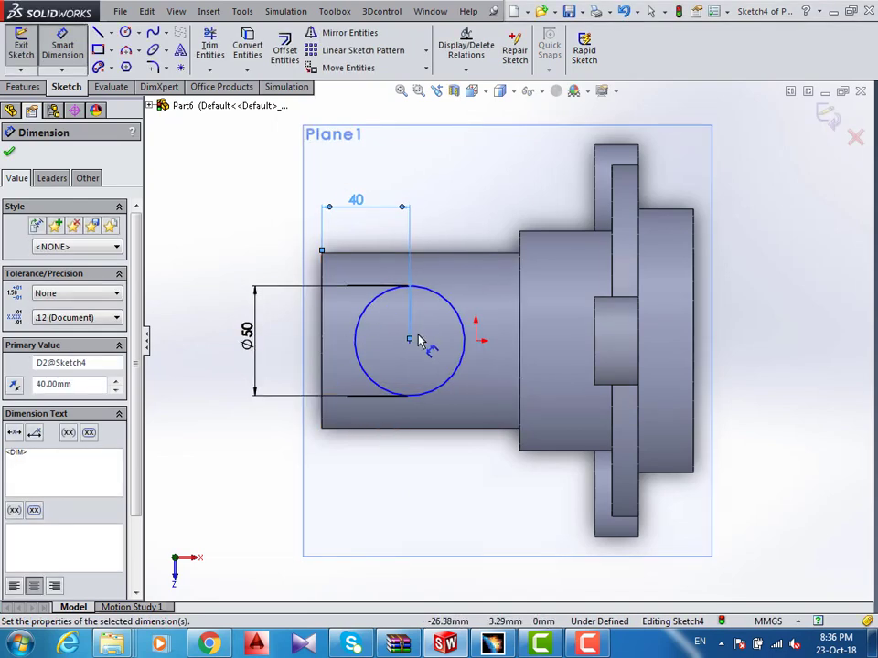
key("Escape")
left_click(409, 341)
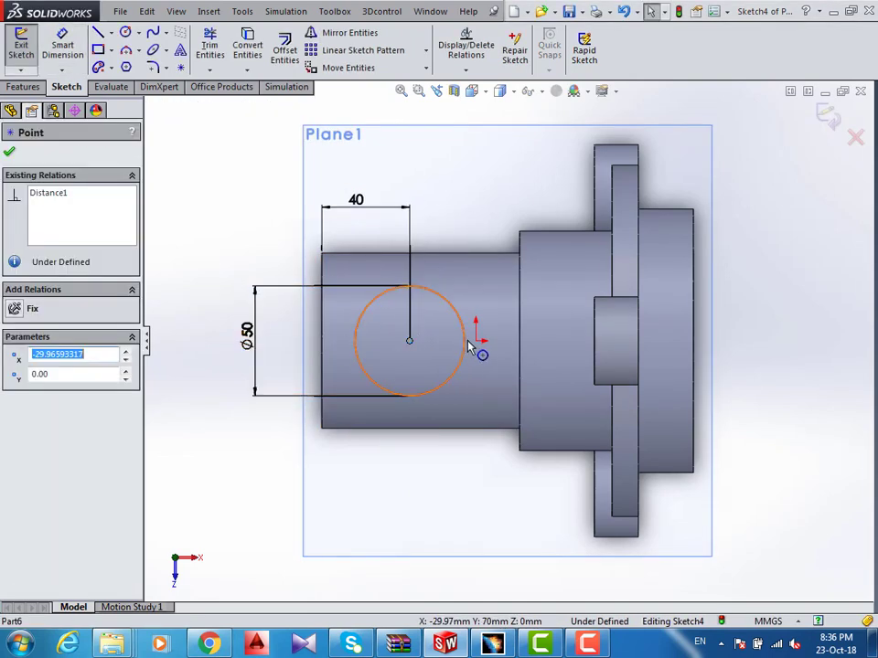
left_click(470, 451)
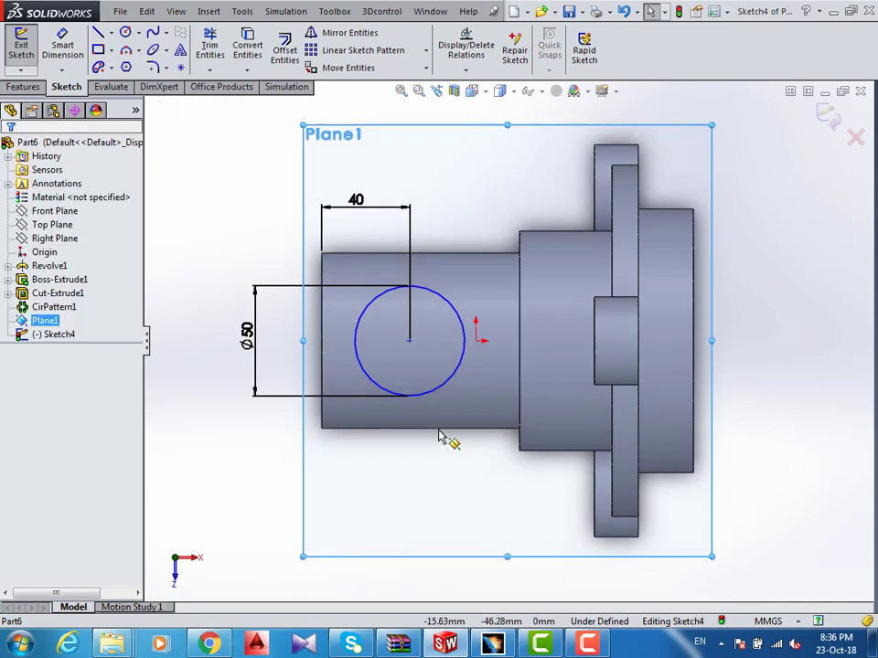
- Add a Horizontal relation between the circle centre and the origin, then exit the sketch
left_click(409, 341)
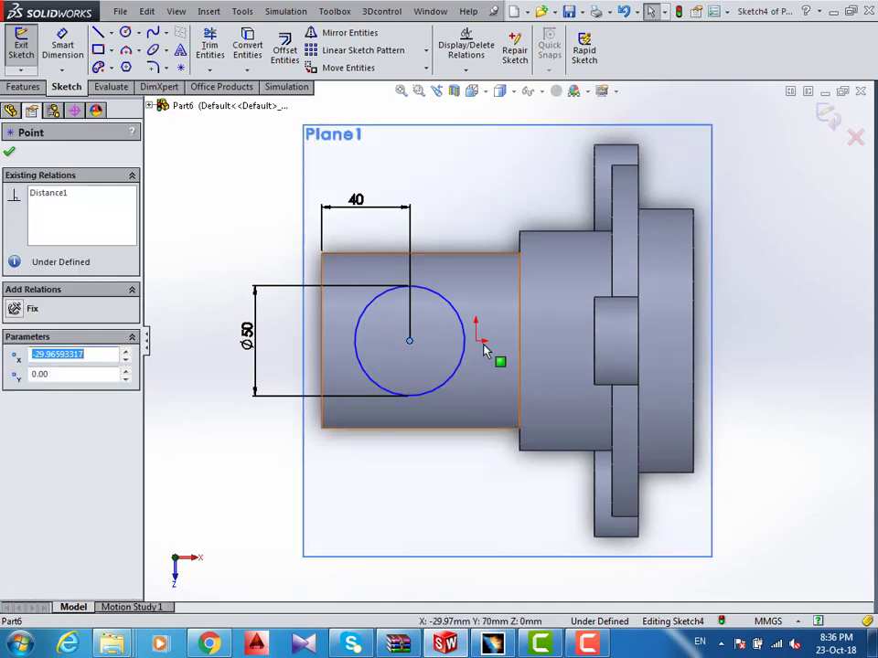
left_click(475, 341, "ctrl")
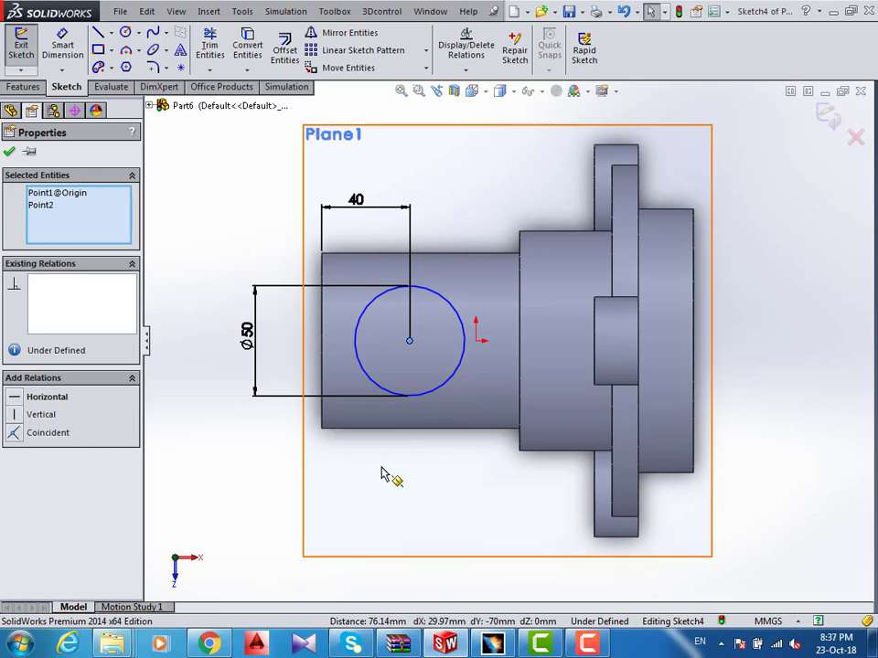
left_click(308, 464)
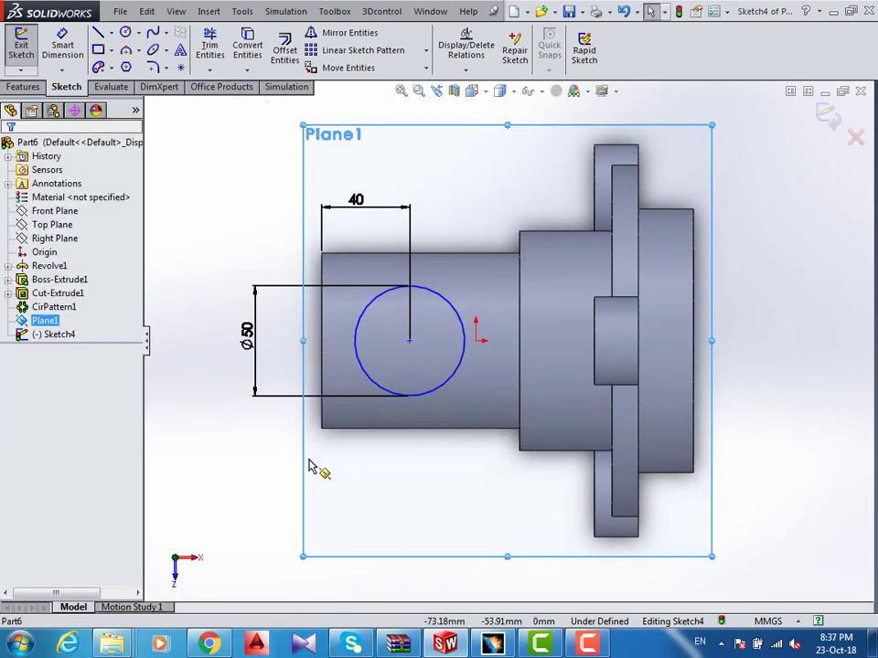
left_click(410, 342)
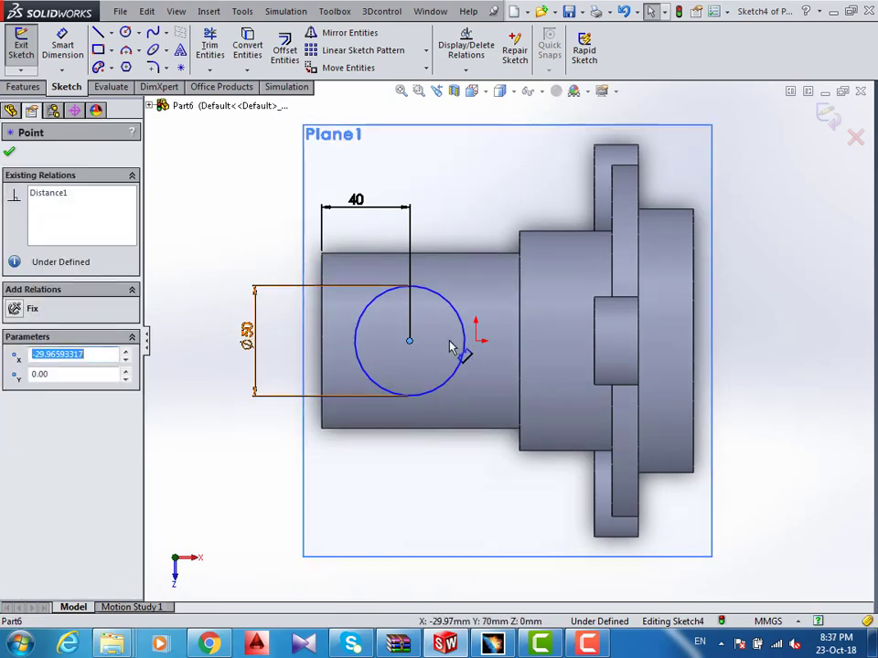
left_click(475, 341, "ctrl")
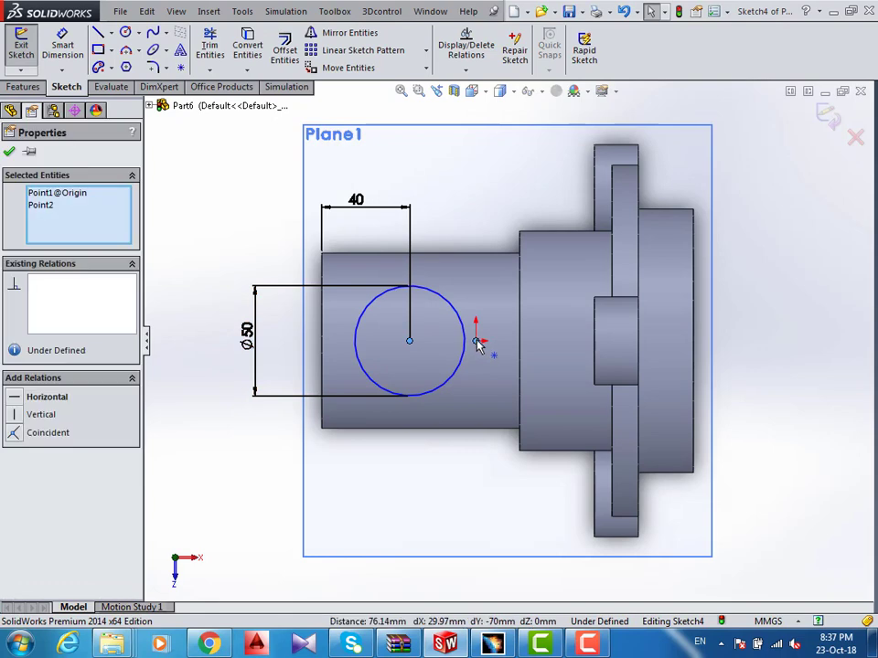
left_click(28, 397)
left_click(195, 245)
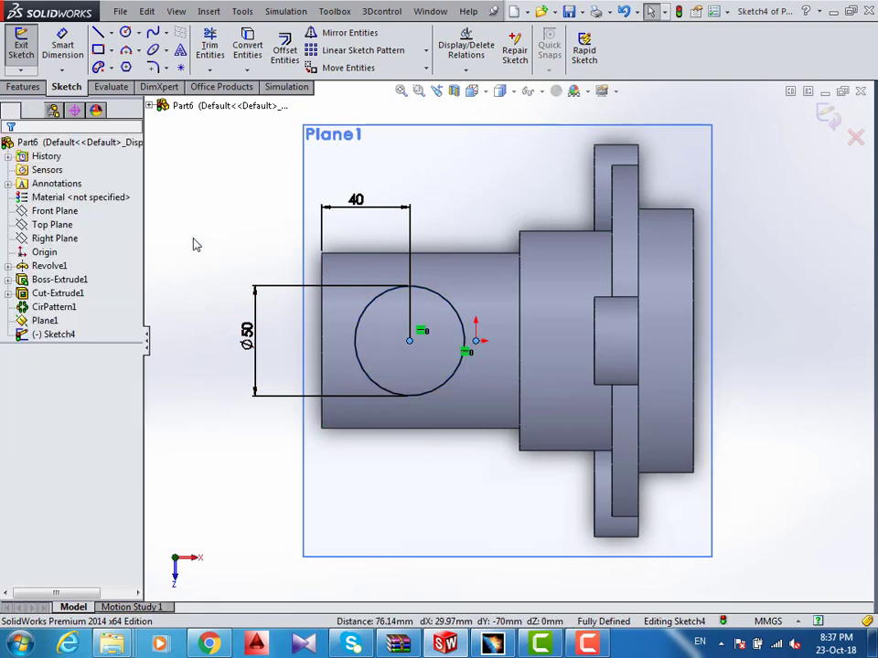
left_click(828, 114)
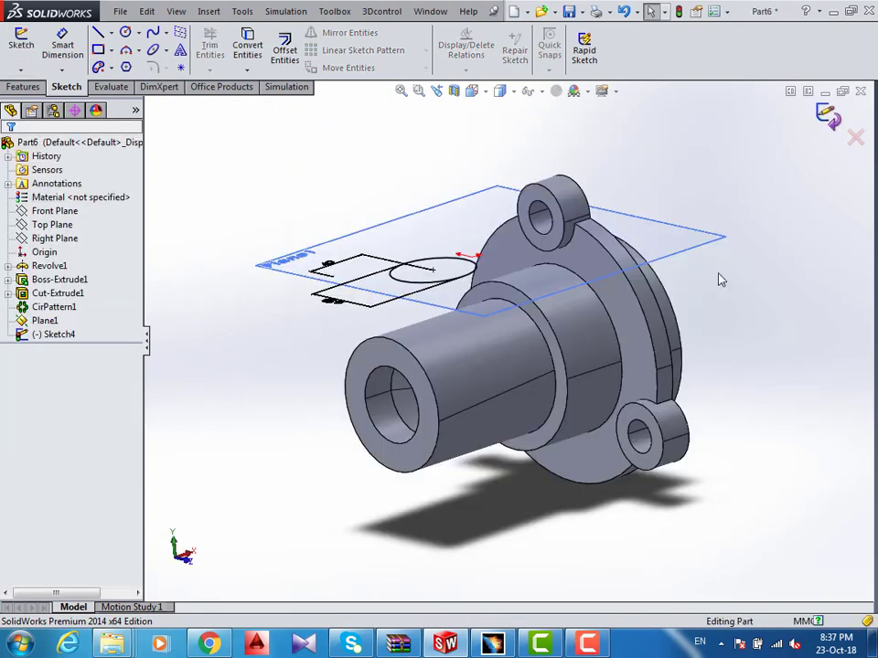
- Extrude the Plane1 circle reversed toward the shaft with an Up To Next end condition
left_click(23, 87)
left_click(27, 50)
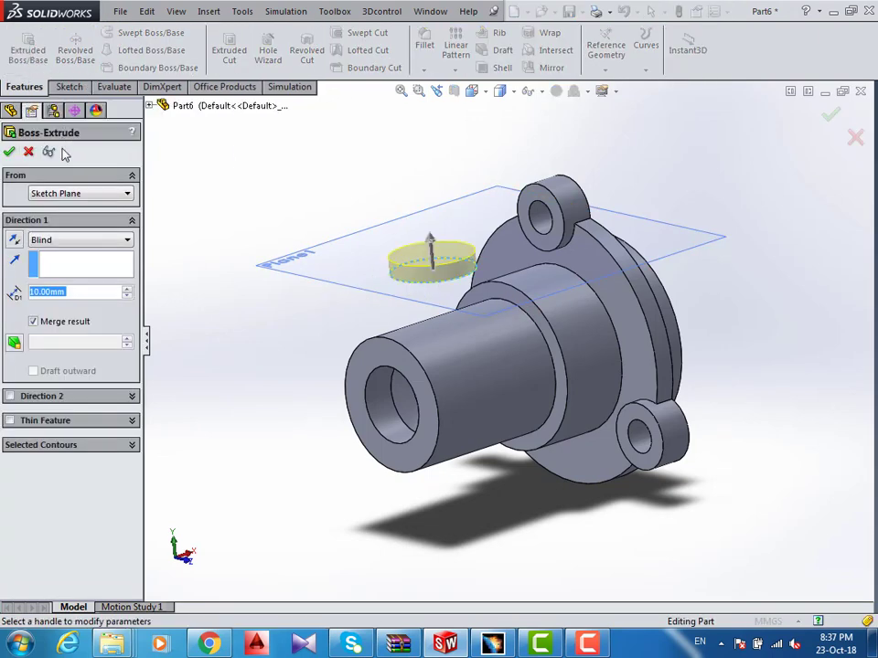
left_click(13, 238)
left_click(84, 240)
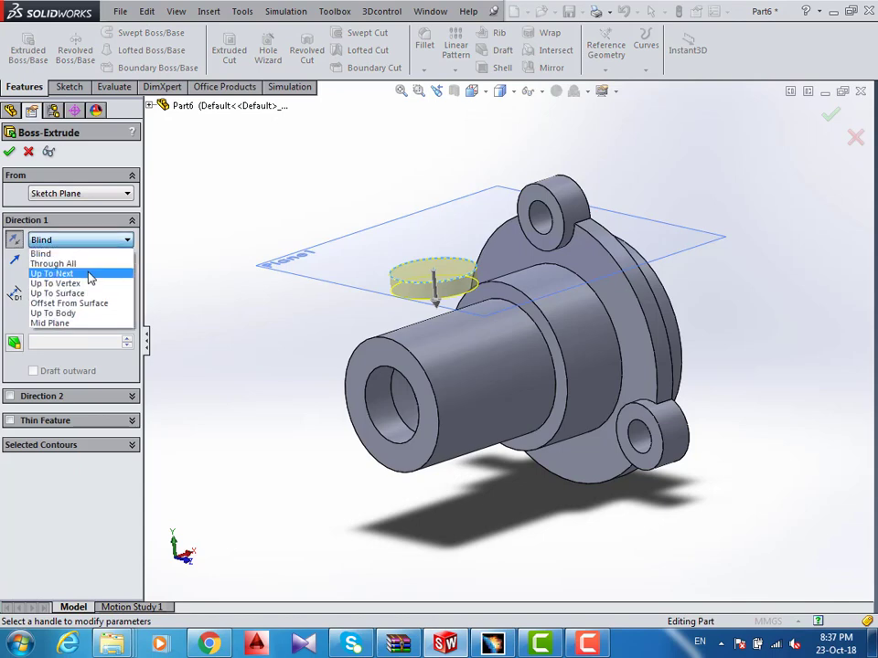
left_click(90, 274)
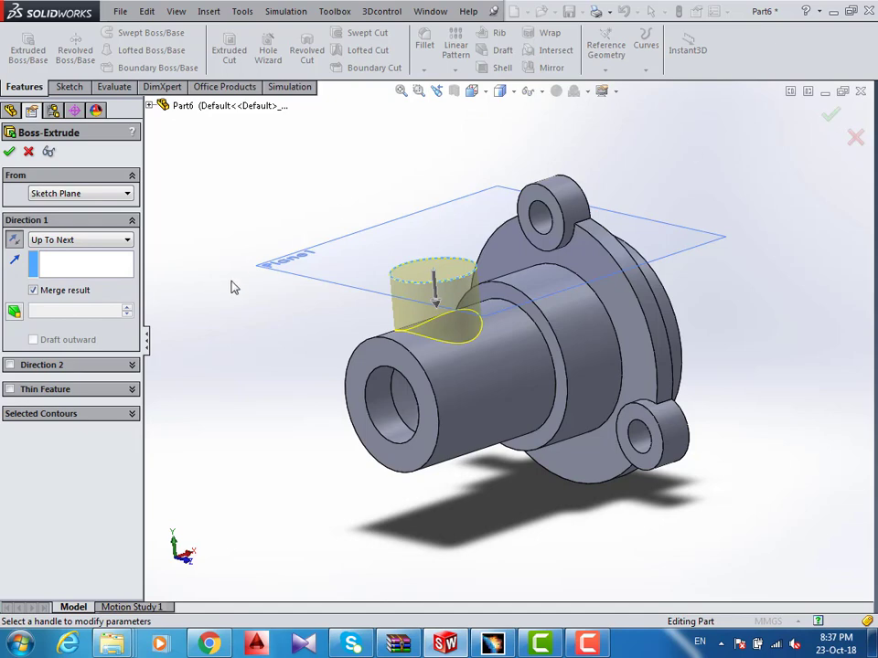
middle_click_drag(497, 384, 523, 410)
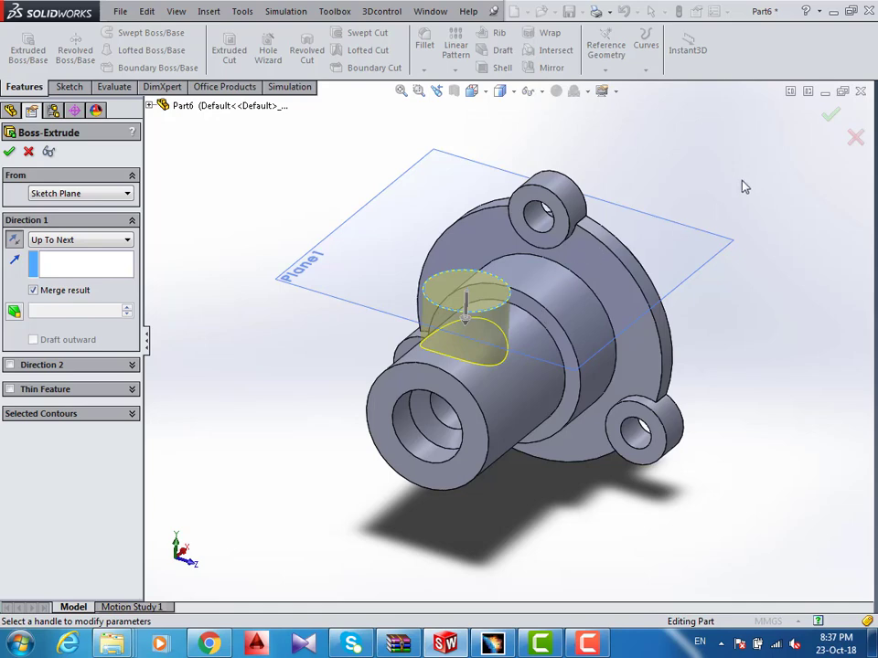
left_click(97, 239)
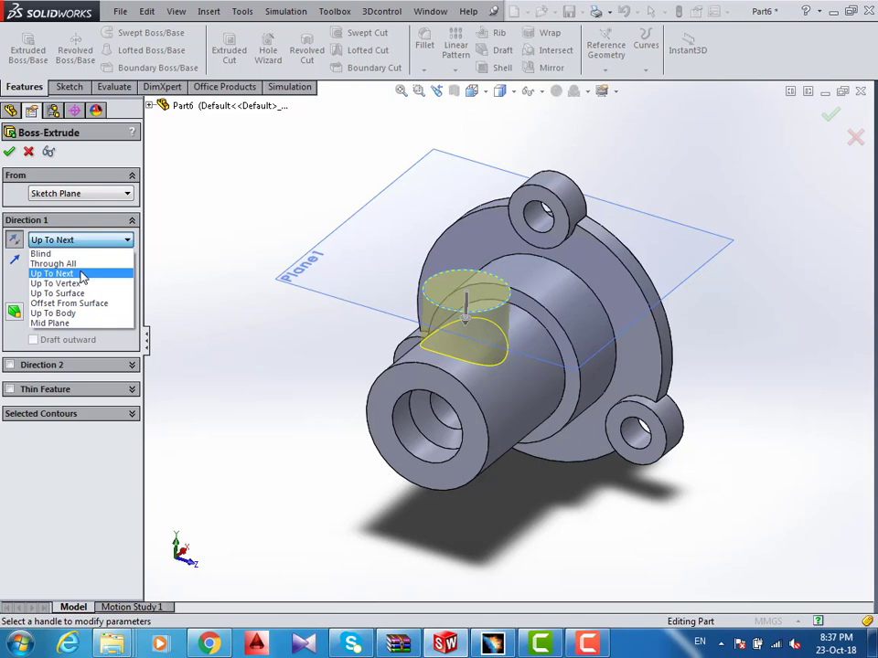
left_click(81, 274)
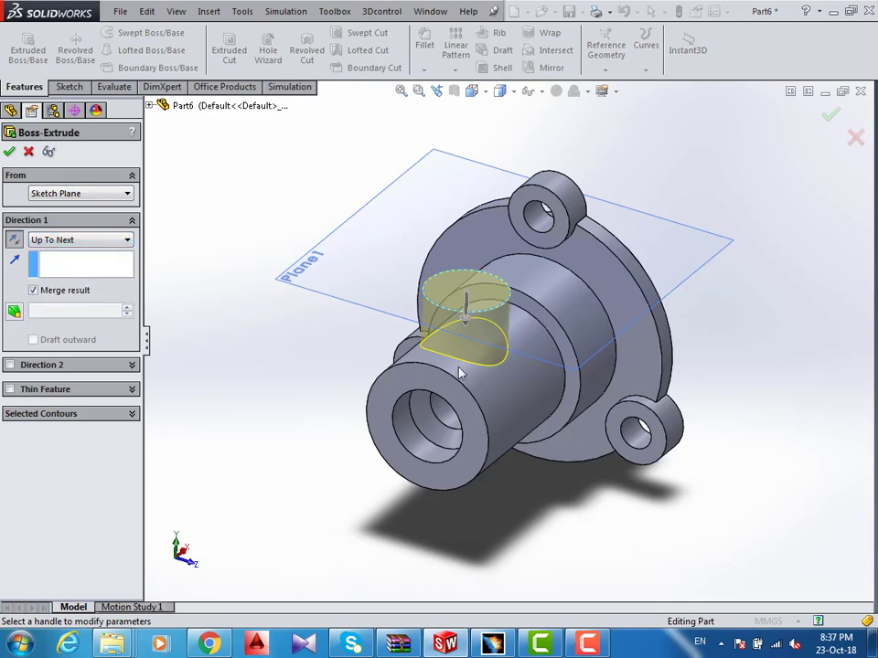
left_click(829, 114)
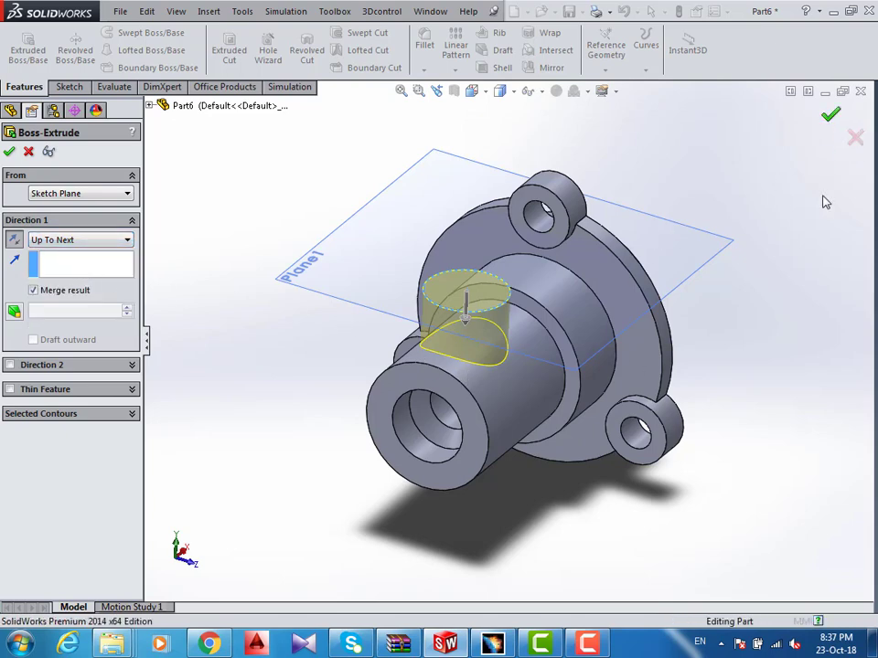
left_click(762, 477)
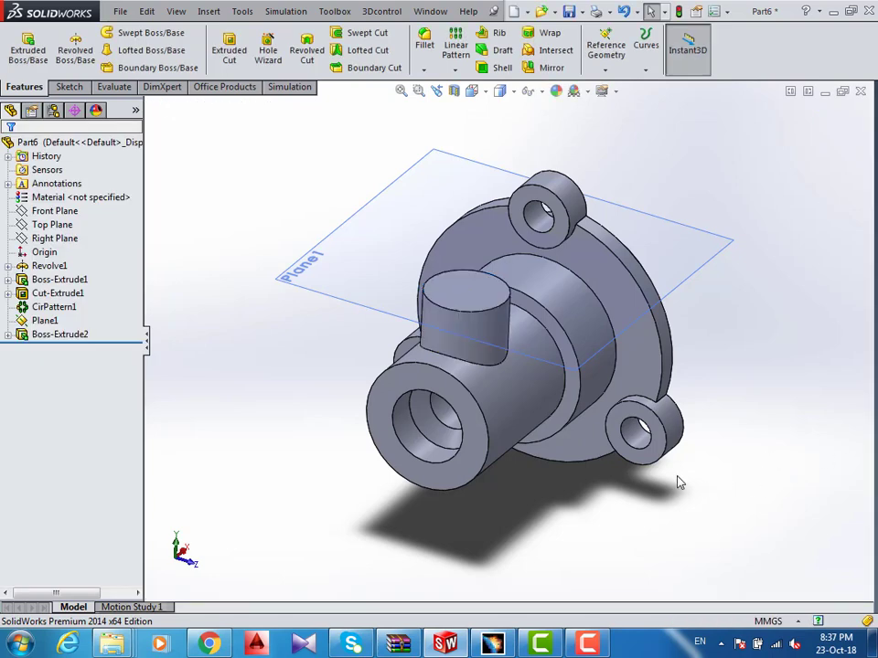
middle_click_drag(539, 475, 495, 451)
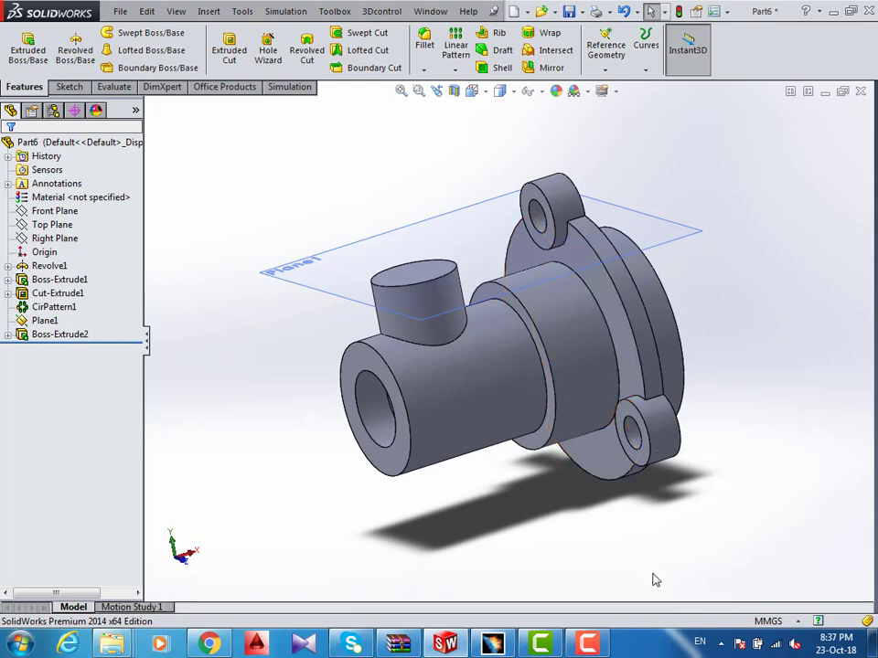
left_click(588, 645)
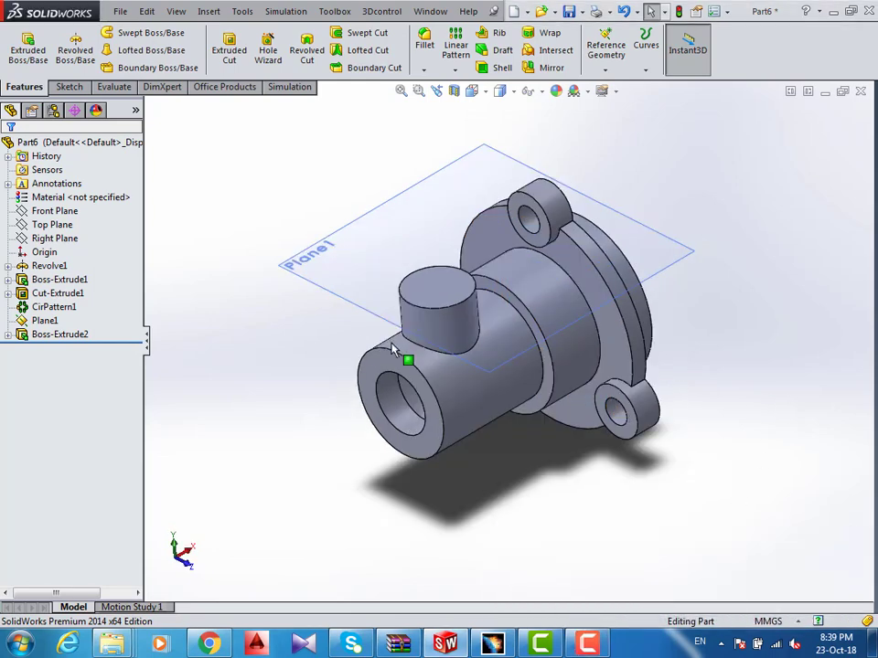
- Sketch a small circle on the side boss top and make it concentric with the boss edge
left_click(416, 294)
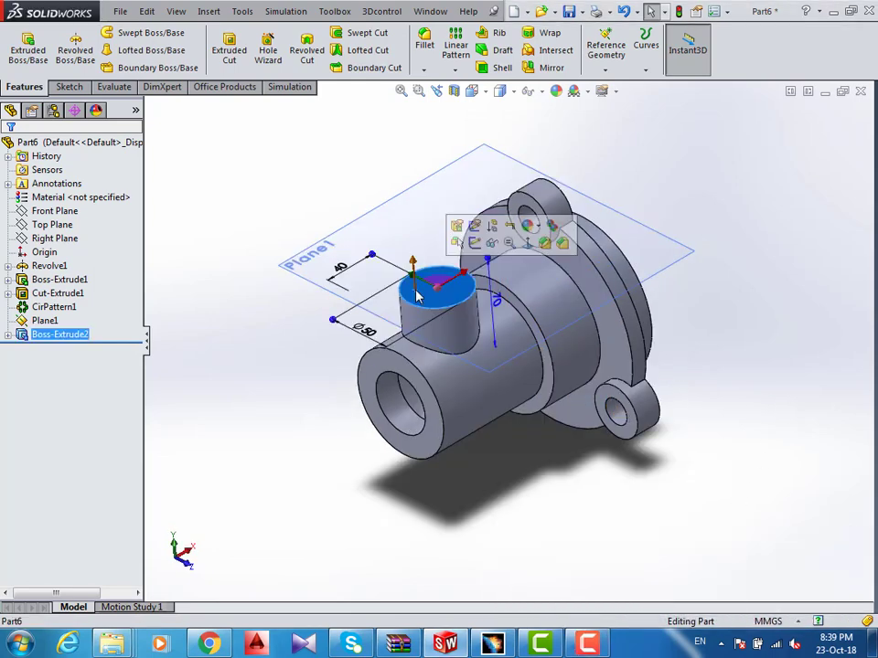
left_click(74, 88)
left_click(21, 42)
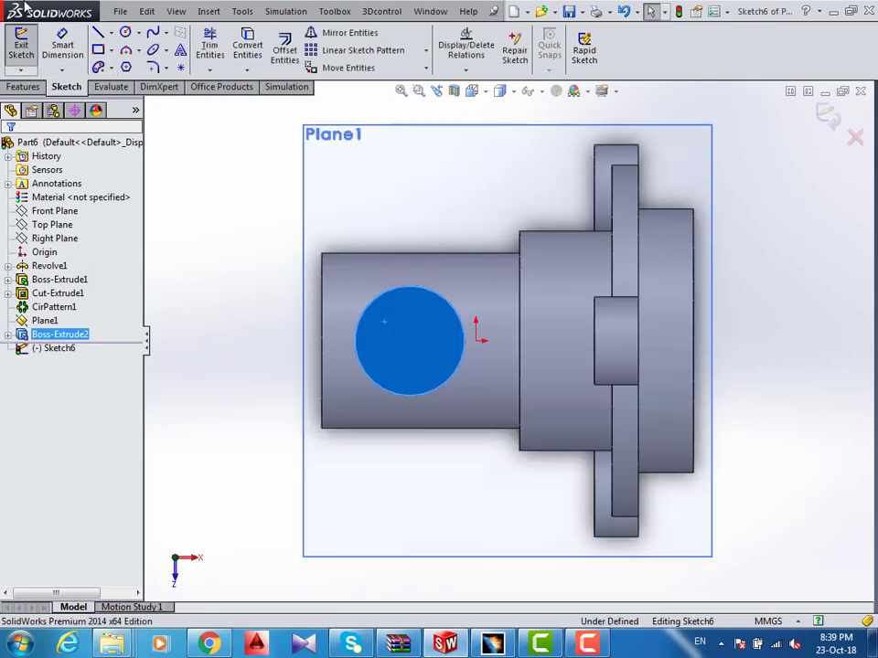
left_click(125, 32)
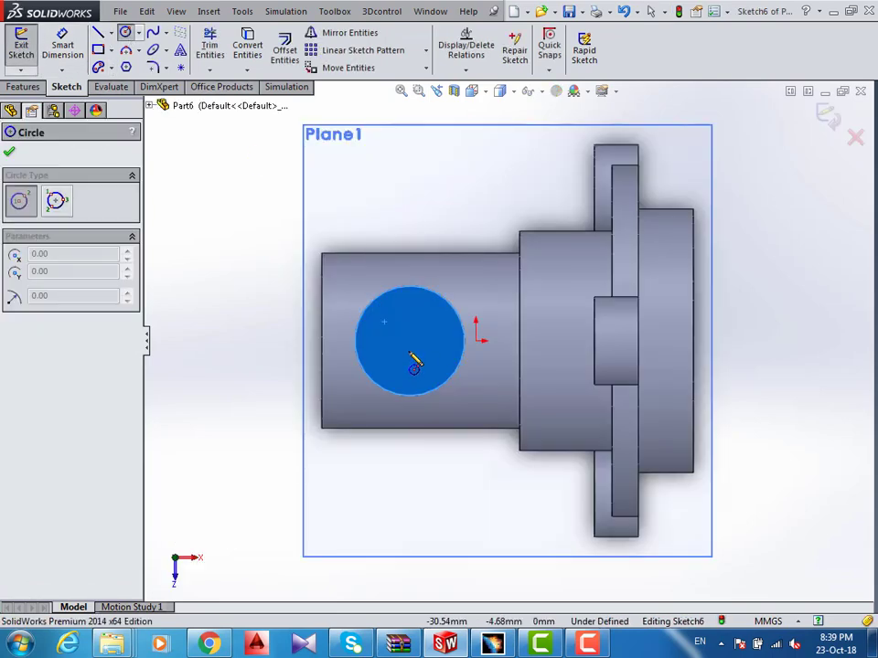
left_click_drag(408, 351, 426, 358)
key("Escape")
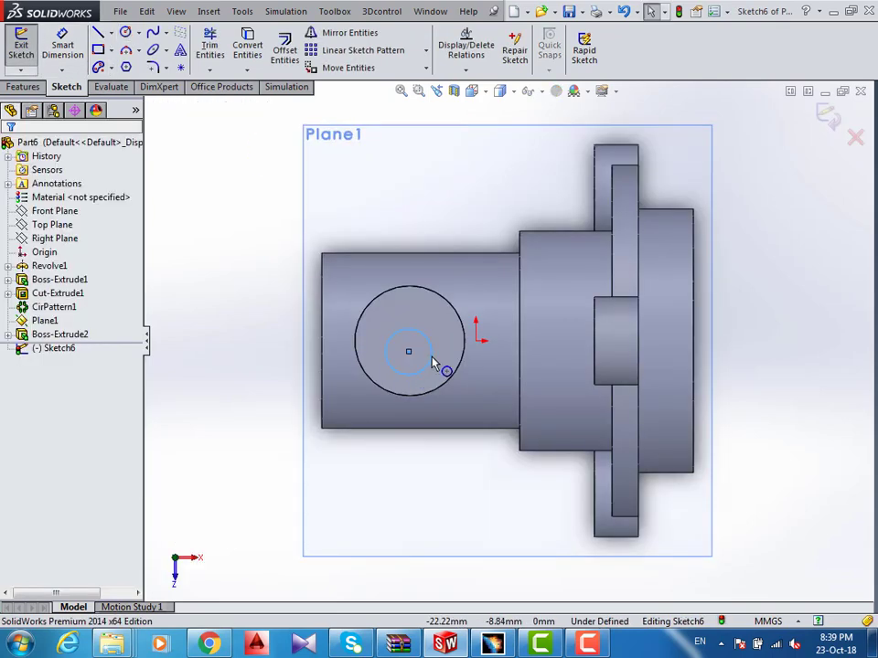
left_click(429, 358)
left_click(447, 305, "ctrl")
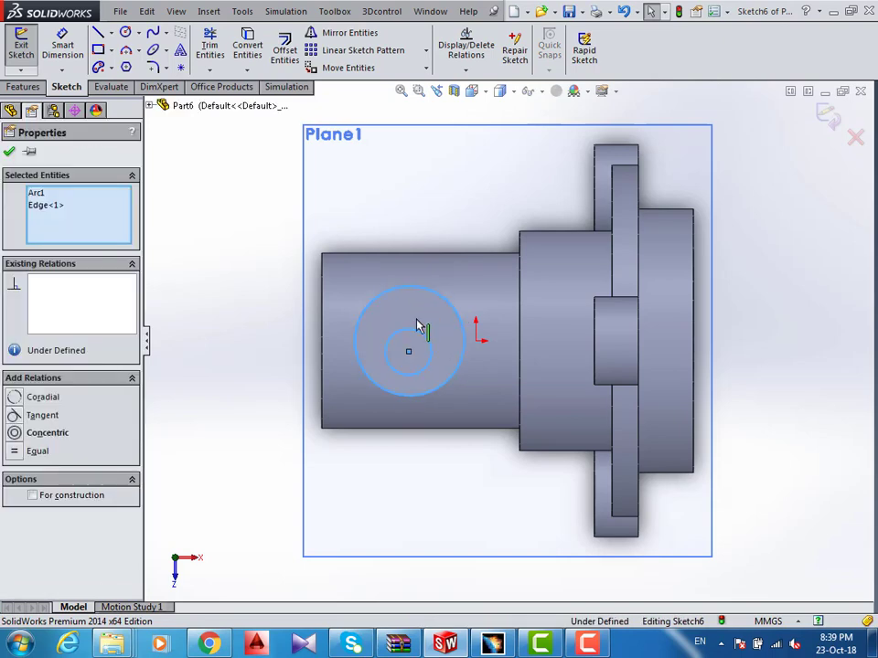
left_click(48, 432)
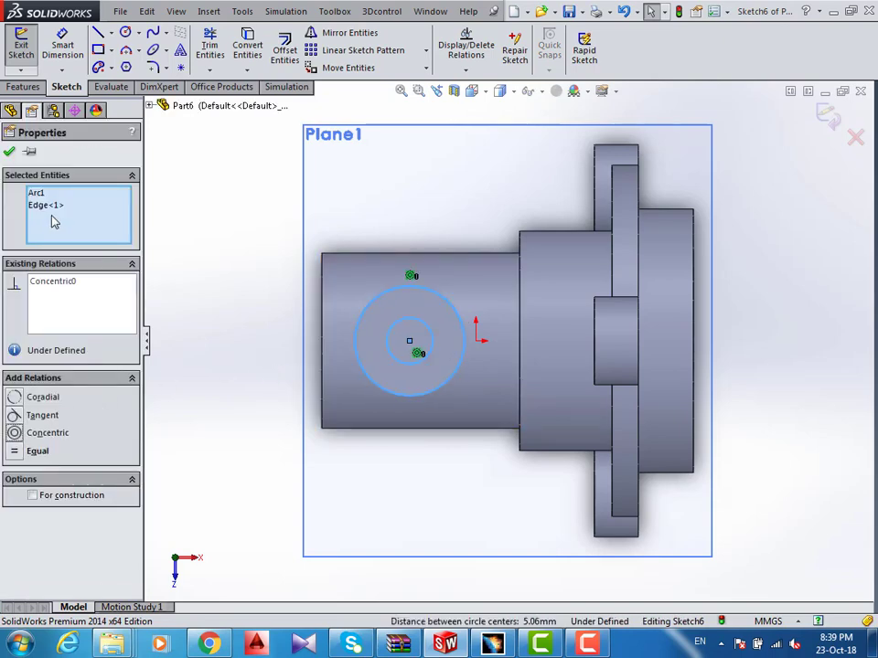
left_click(10, 151)
- Dimension the circle to 22 mm diameter and exit the sketch
left_click(62, 47)
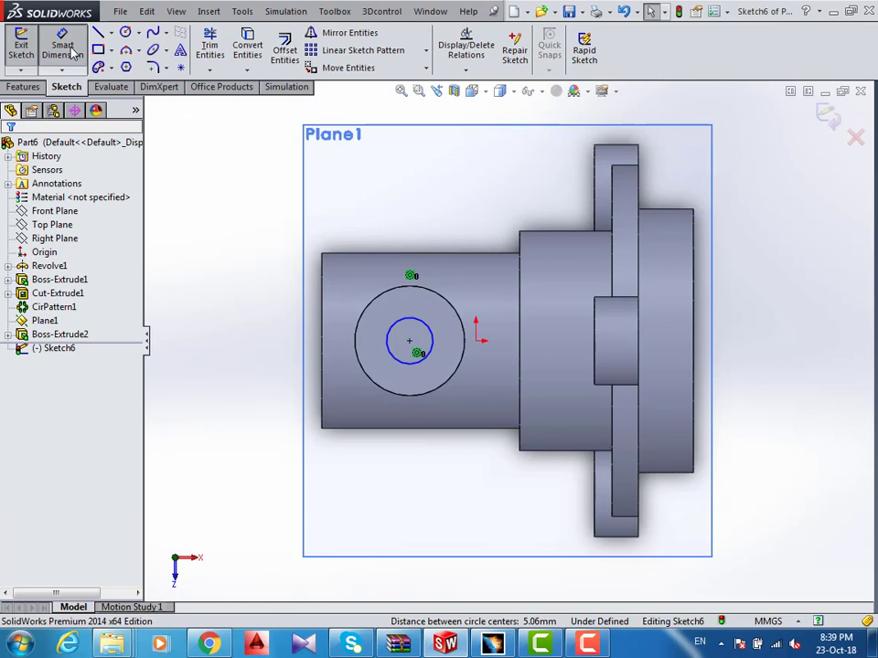
left_click(408, 320)
left_click(294, 347)
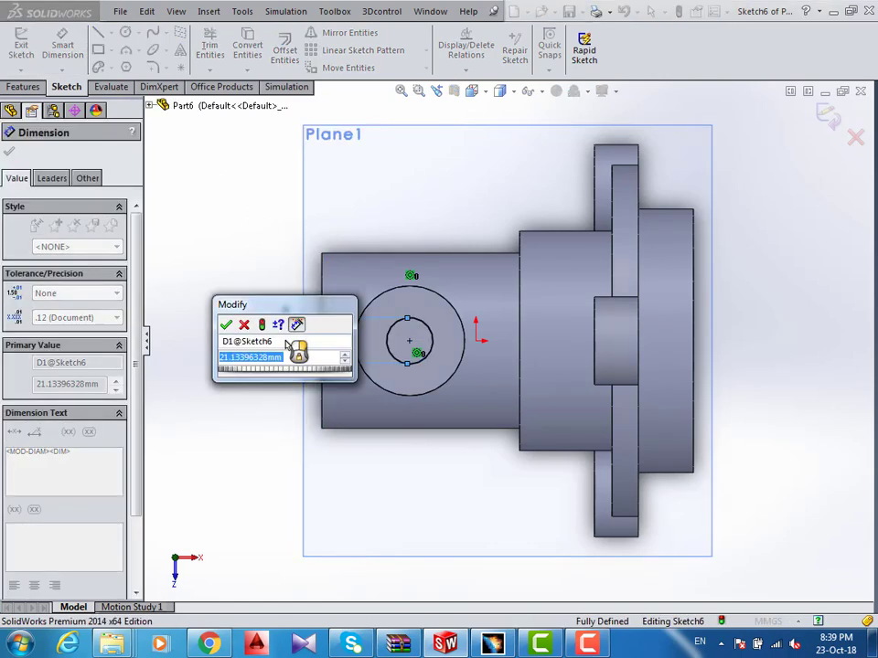
type("22")
key("Return")
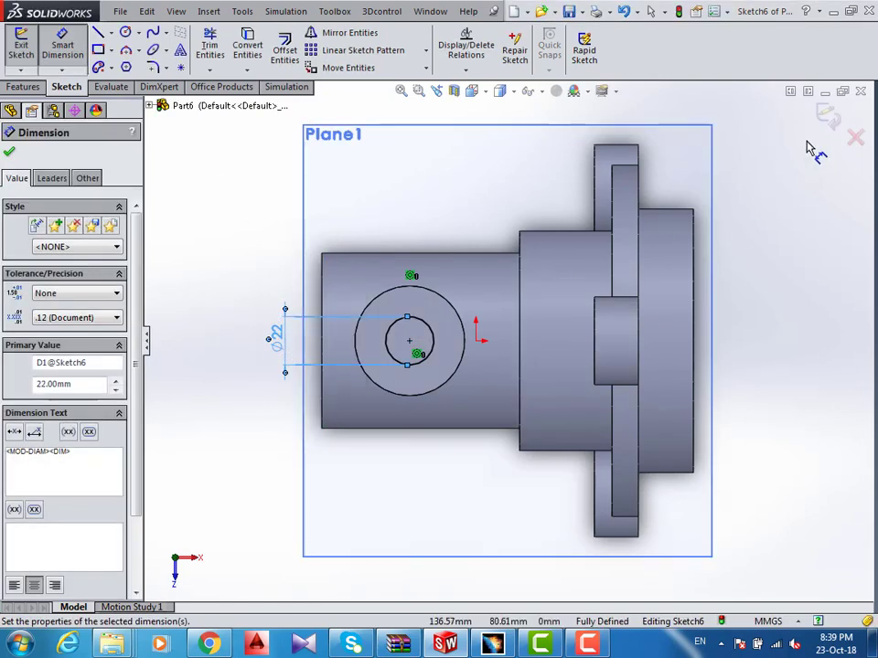
left_click(826, 113)
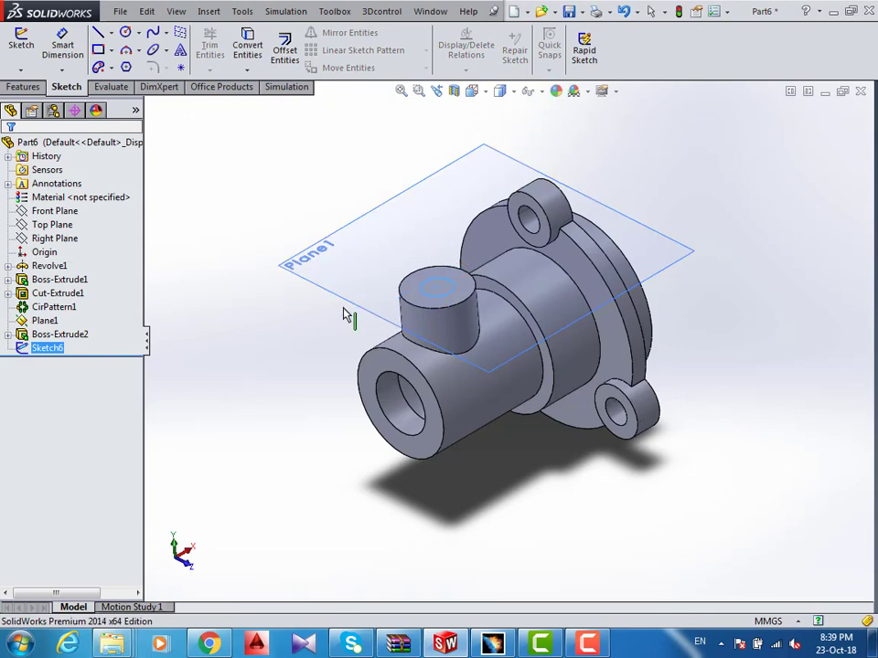
- Extrude-cut the 22 mm circle Up To Next through the side boss
left_click(23, 86)
left_click(228, 46)
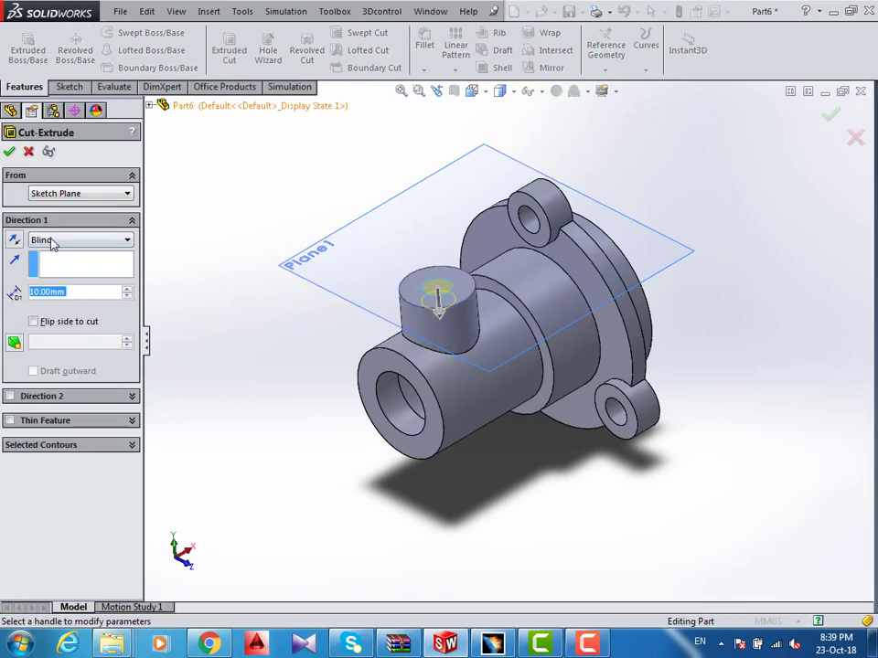
left_click(52, 243)
left_click(57, 276)
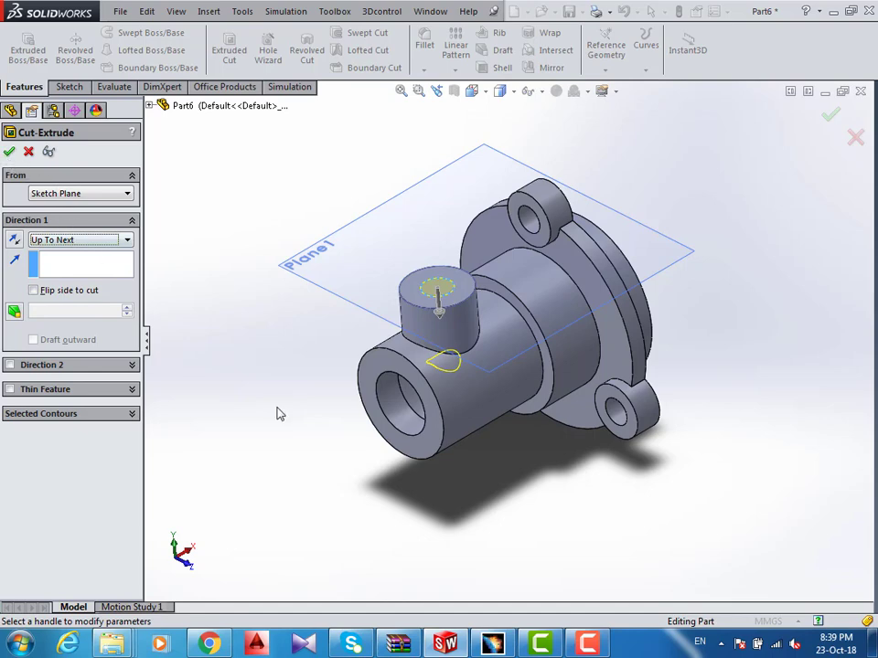
middle_click_drag(247, 325, 285, 292)
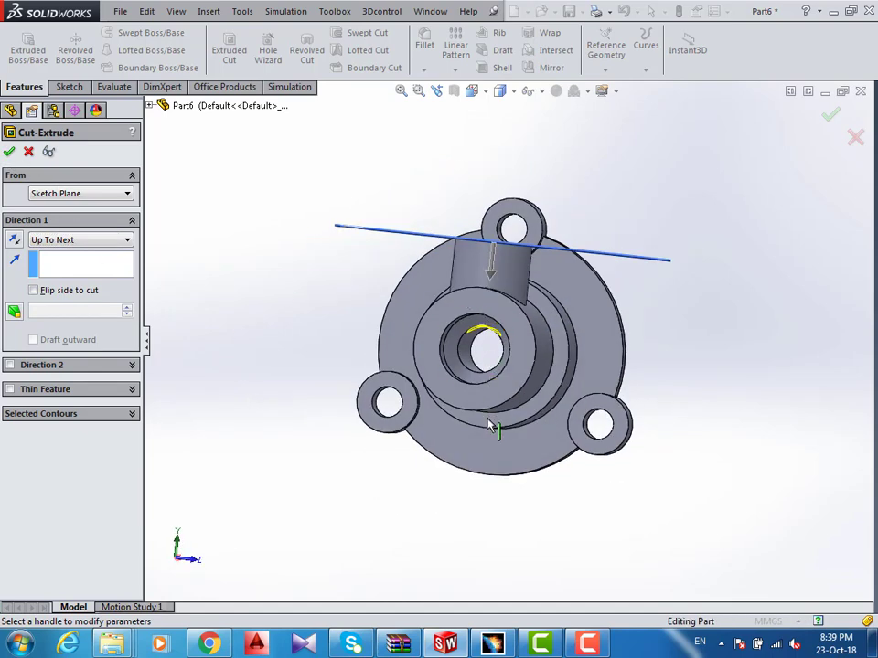
mouse_move(465, 402)
middle_mouse_down()
mouse_move(418, 434)
mouse_move(393, 426)
middle_mouse_up()
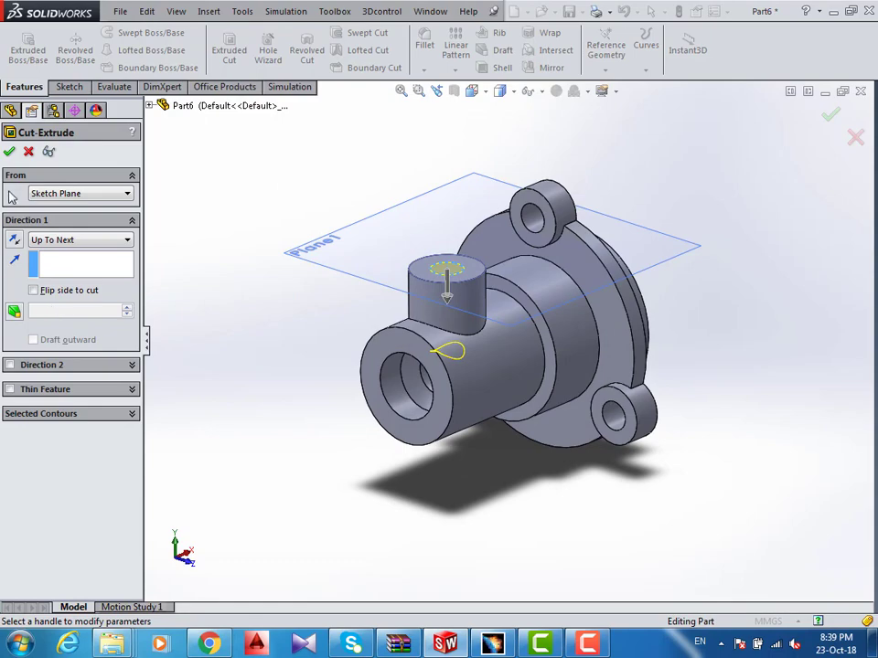
left_click(9, 151)
- Inspect the hole into the bore and fit the whole part back into view
mouse_move(494, 402)
middle_mouse_down()
mouse_move(510, 280)
mouse_move(480, 332)
middle_mouse_up()
scroll(488, 313, "down", 3)
scroll(505, 317, "down", 2)
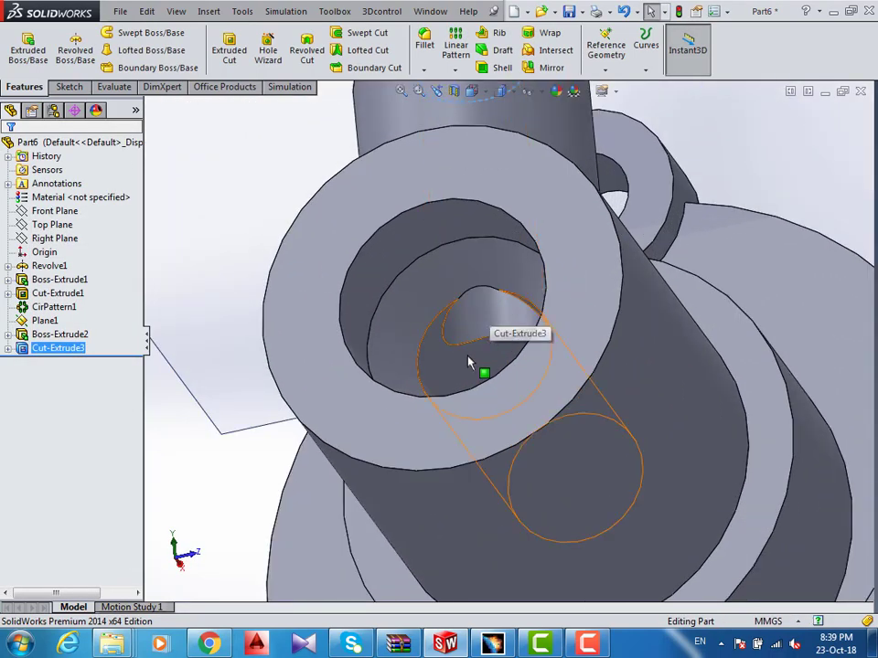
key("f")
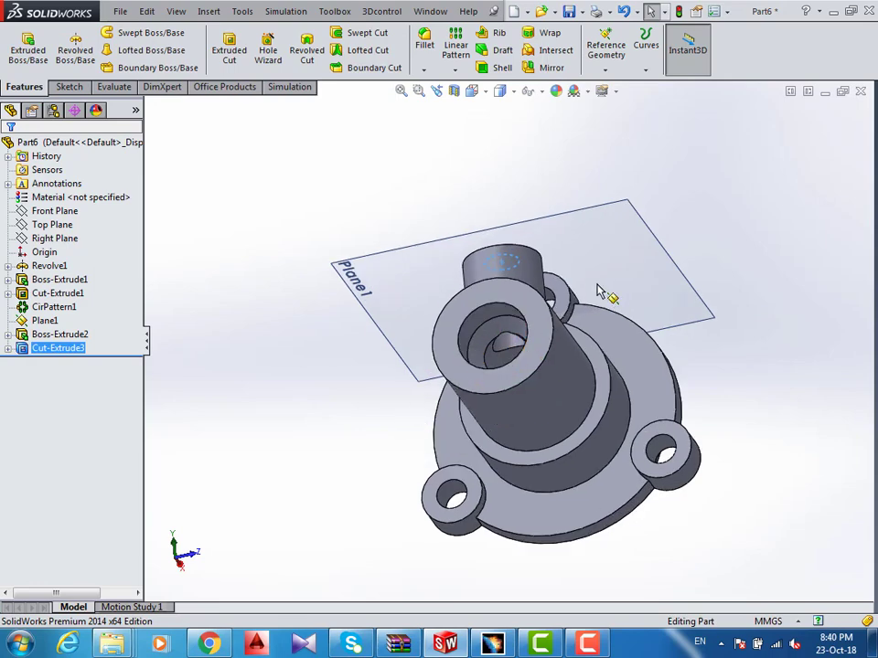
left_click(599, 291)
left_click(718, 169)
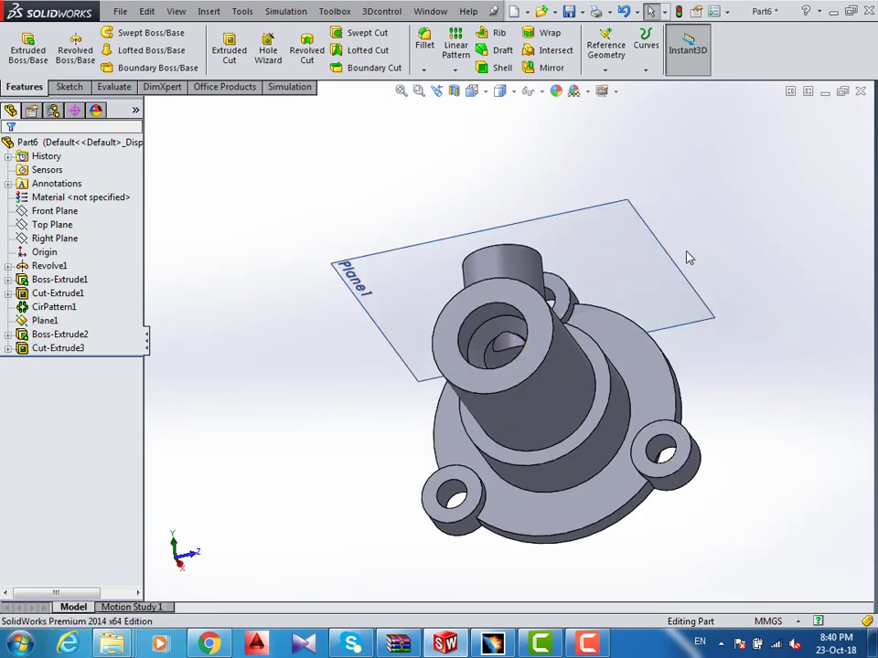
- Hide Plane1 through its right-click menu in the FeatureManager tree and check the finished hub
middle_click_drag(680, 194, 460, 206)
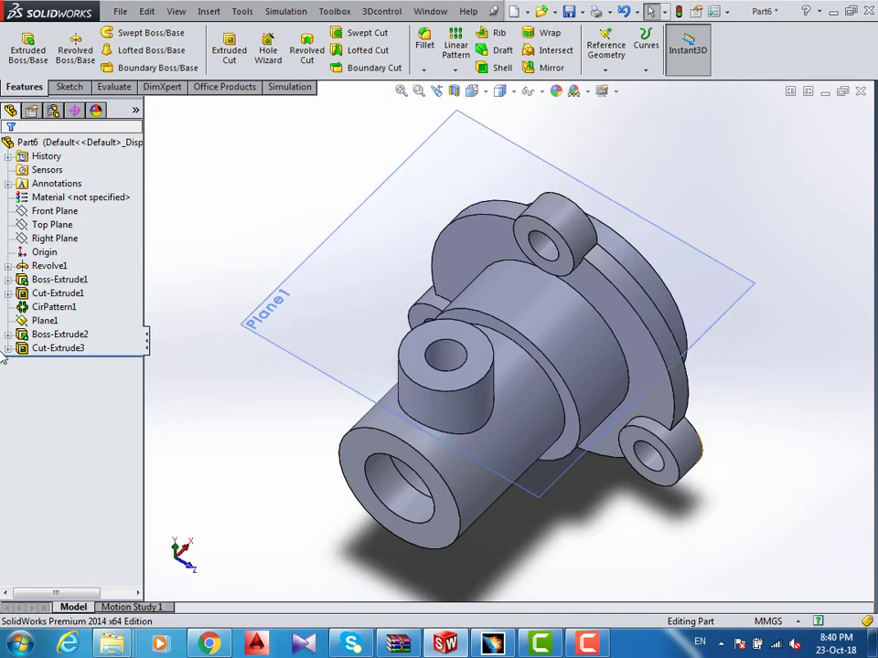
left_click(46, 322)
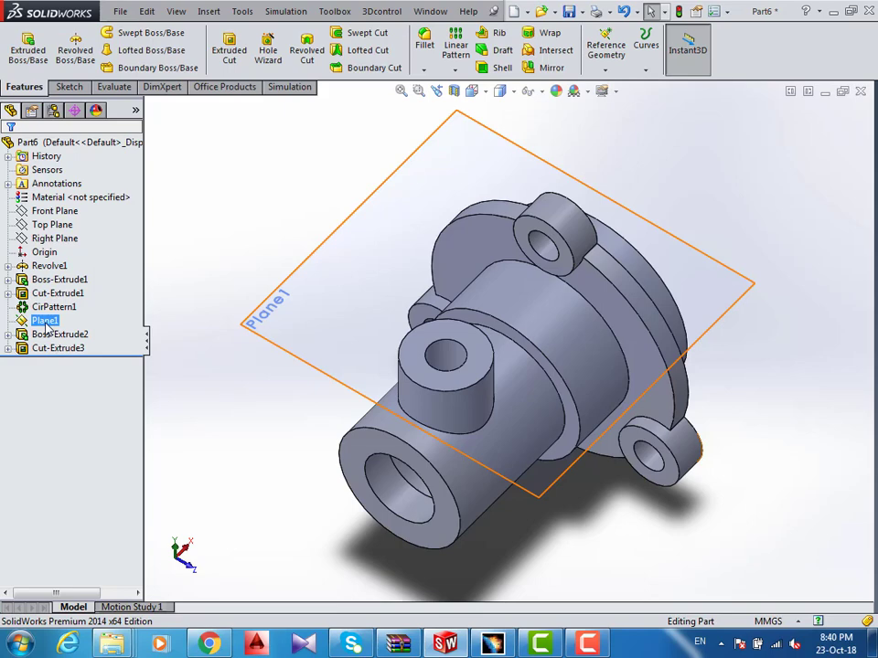
right_click(48, 323)
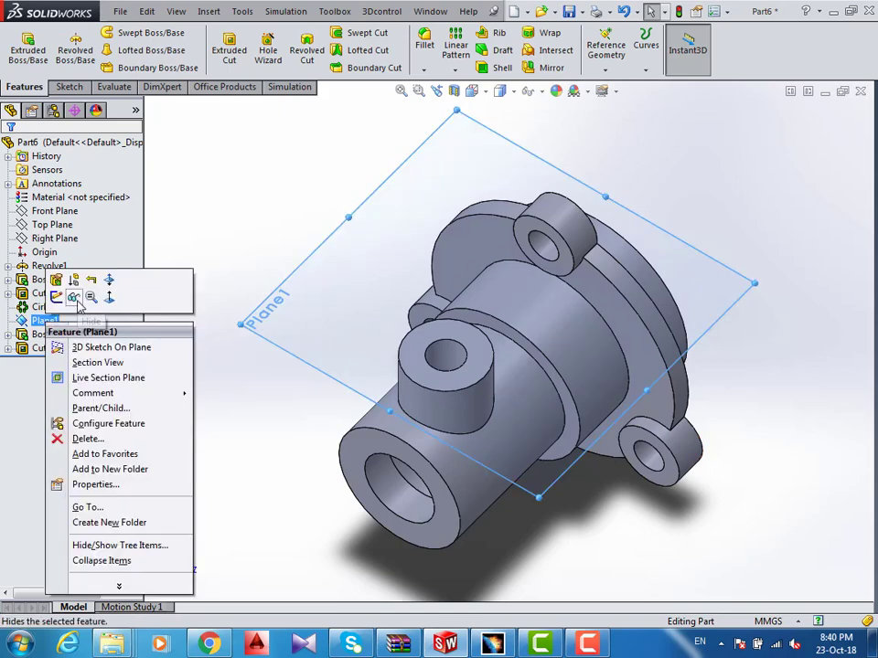
left_click(79, 304)
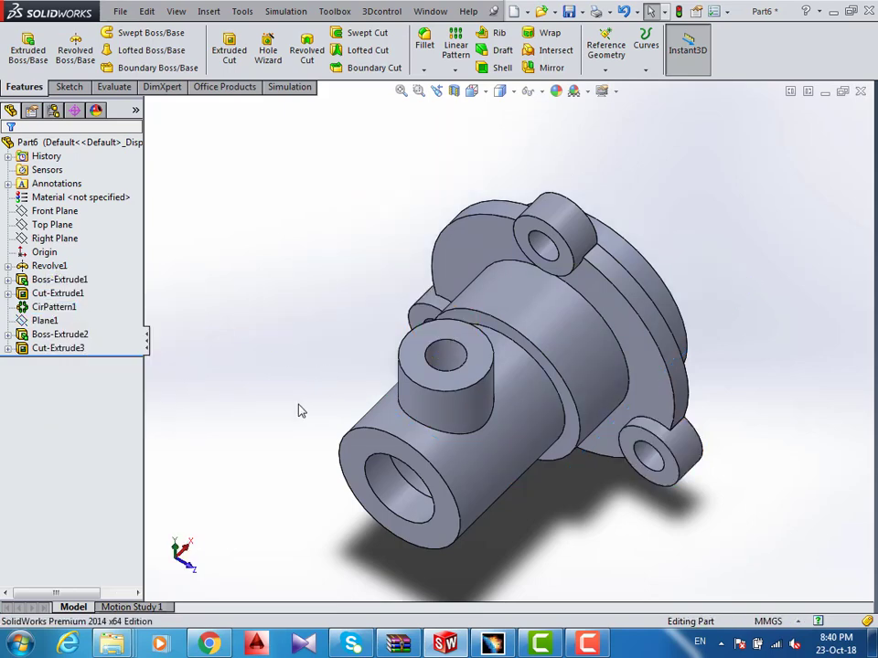
mouse_move(300, 409)
middle_mouse_down()
mouse_move(316, 337)
mouse_move(299, 333)
mouse_move(245, 388)
middle_mouse_up()
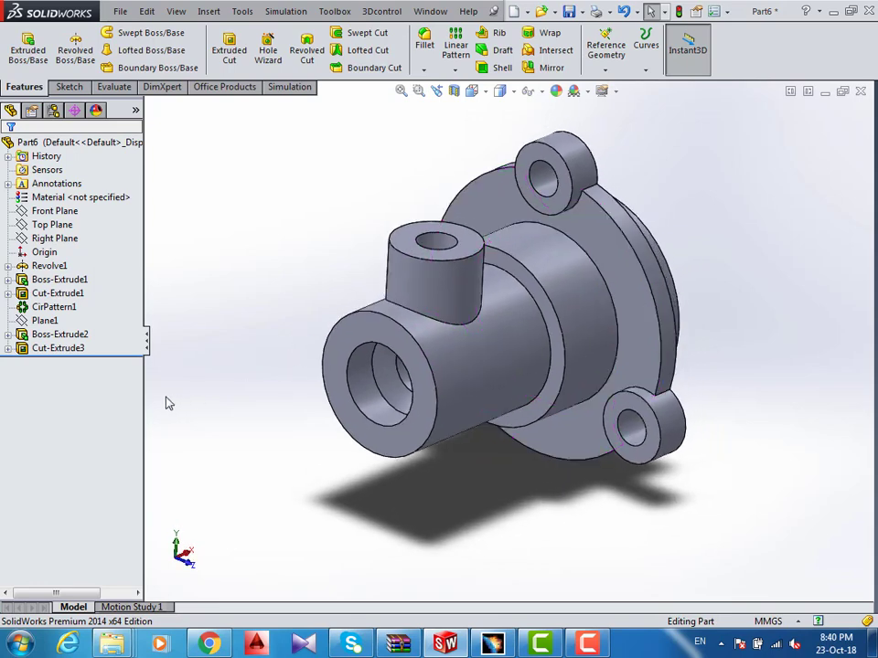
left_click(55, 322)
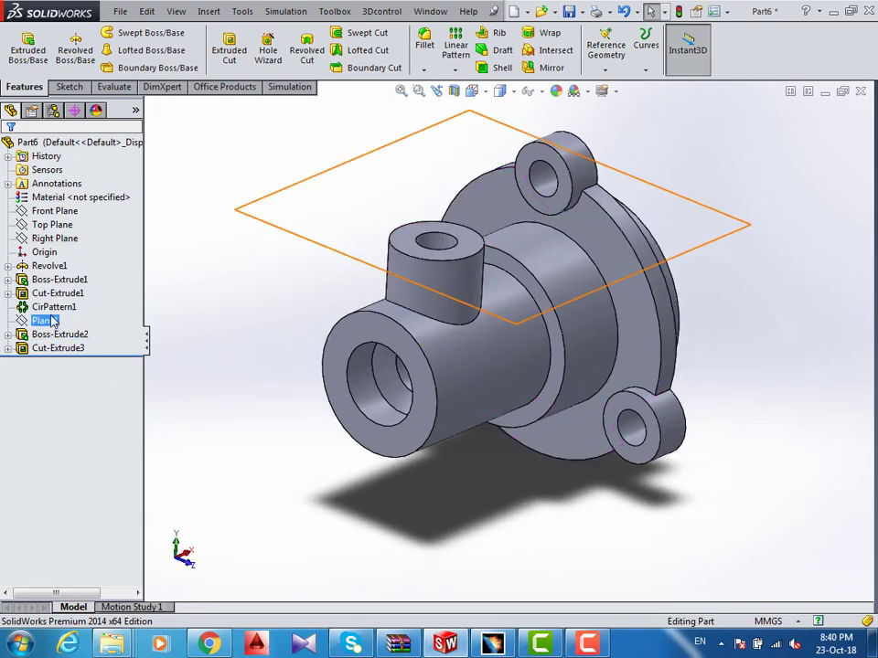
left_click(168, 355)
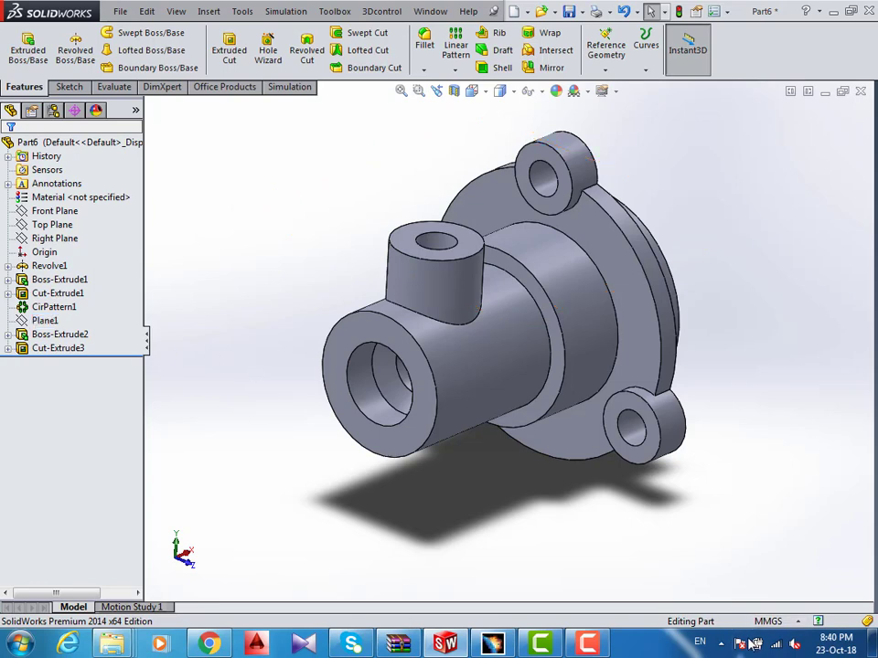